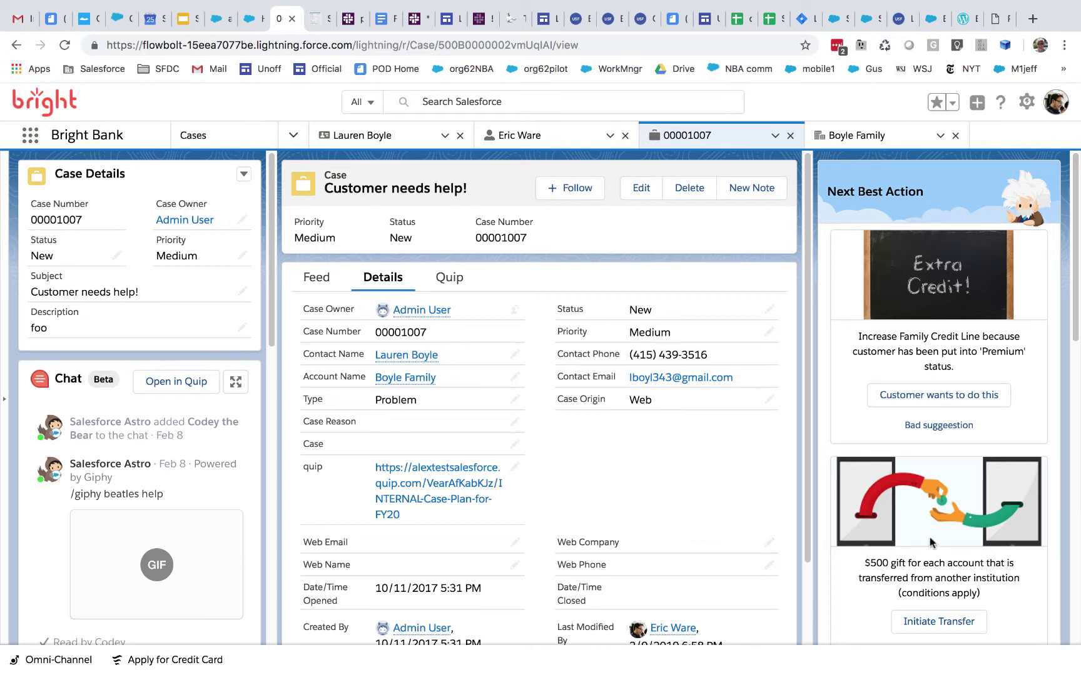
# Step: Scroll through the case's Next Best Action offers and back up to review them
pyautogui.scroll(-3, 931, 543)
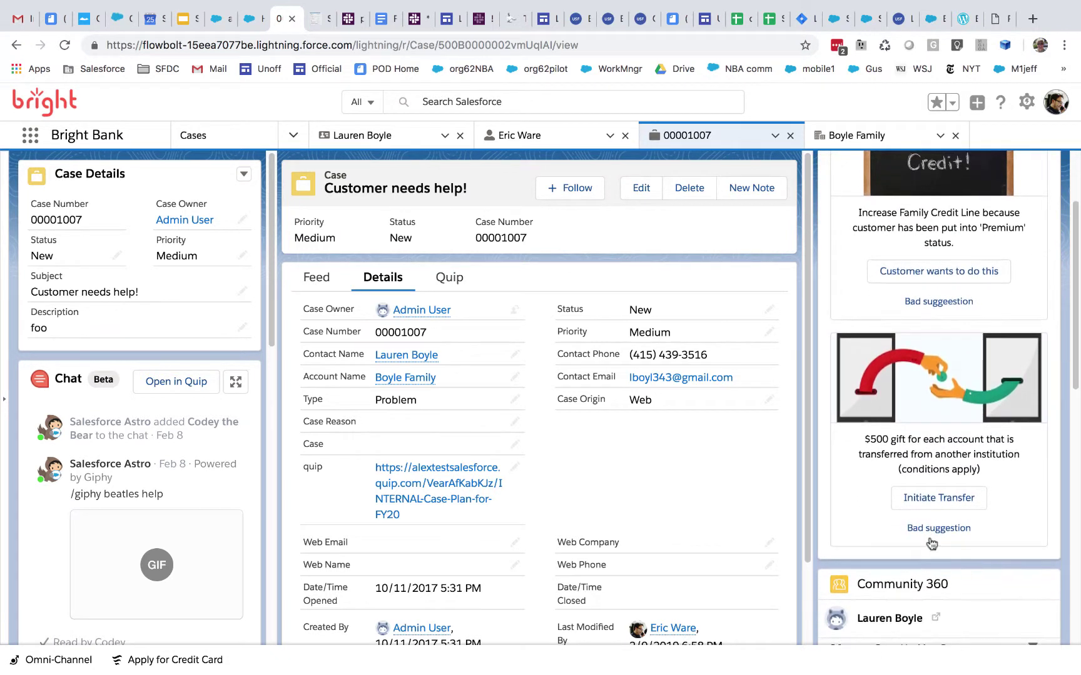
pyautogui.scroll(3, 930, 542)
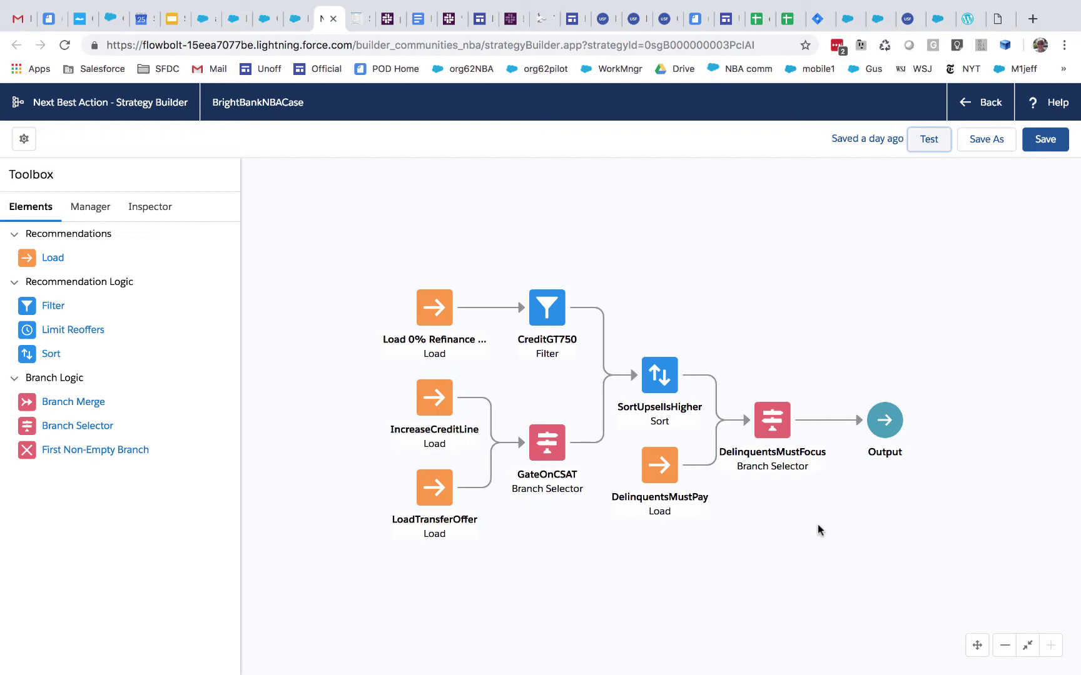
pyautogui.click(556, 435)
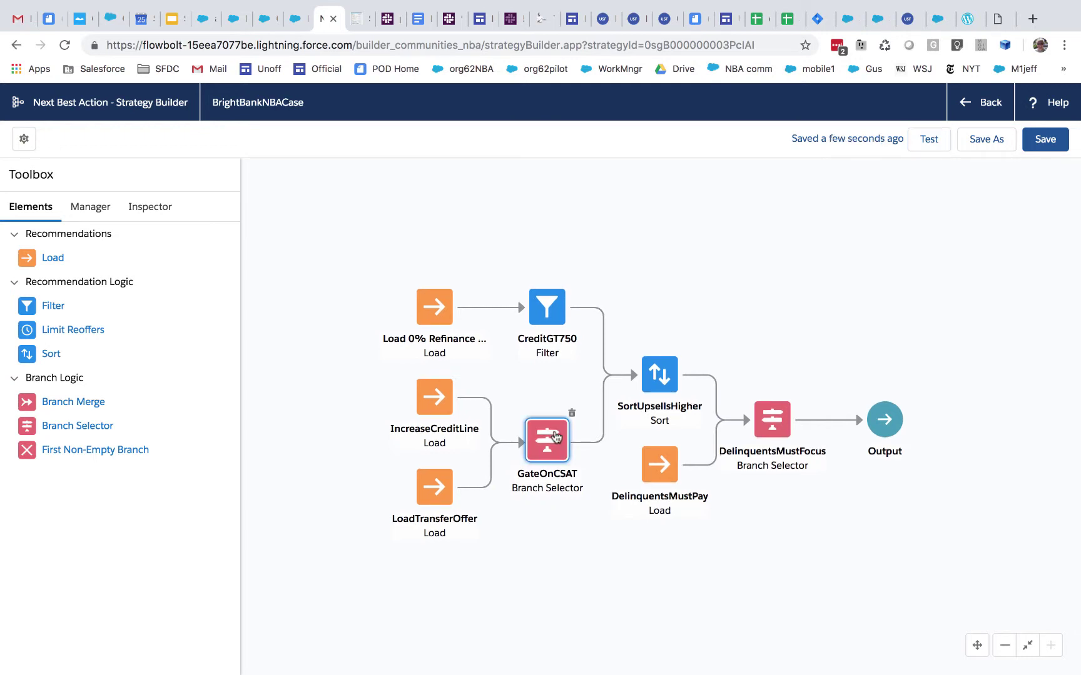
pyautogui.doubleClick(555, 436)
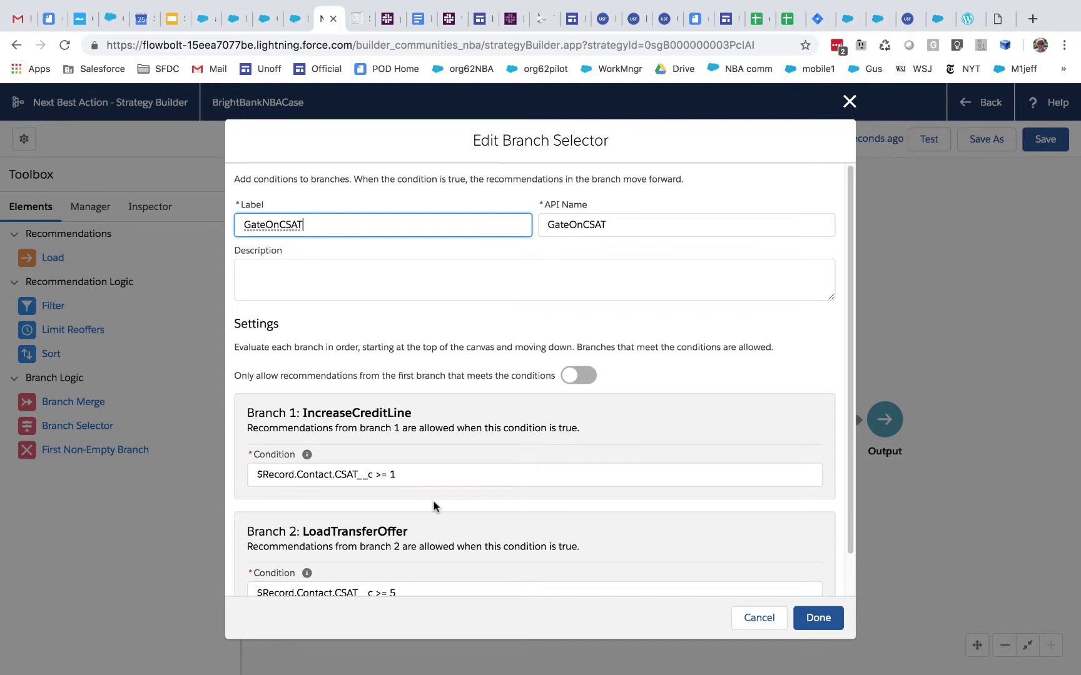
pyautogui.moveTo(373, 476); pyautogui.dragTo(335, 477)
pyautogui.click(335, 477)
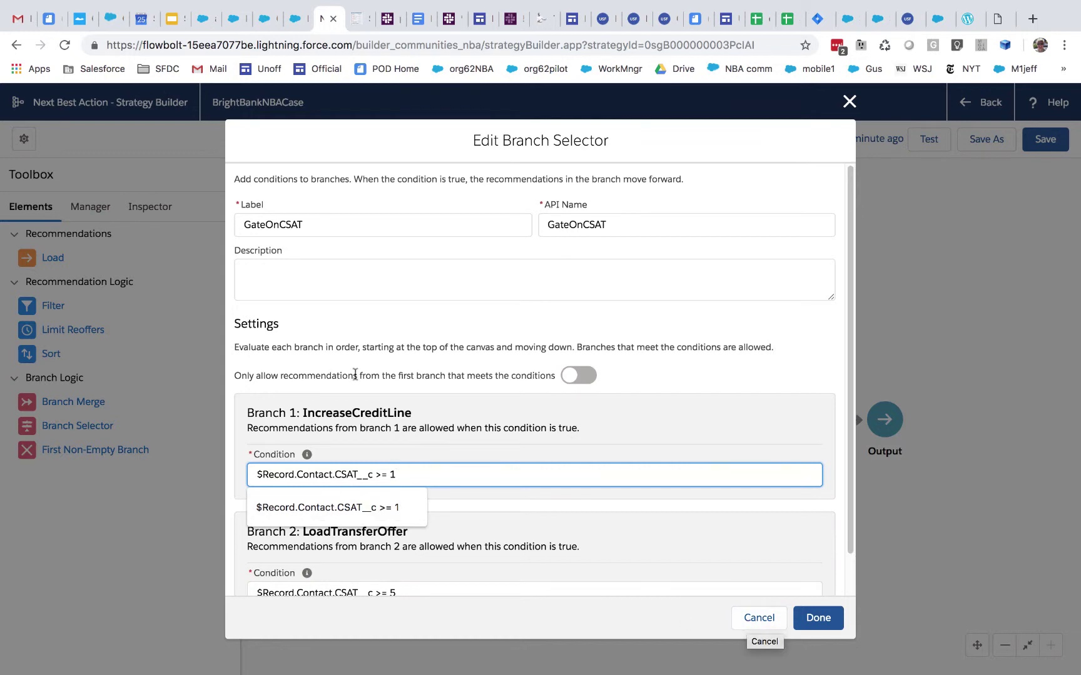
pyautogui.click(757, 624)
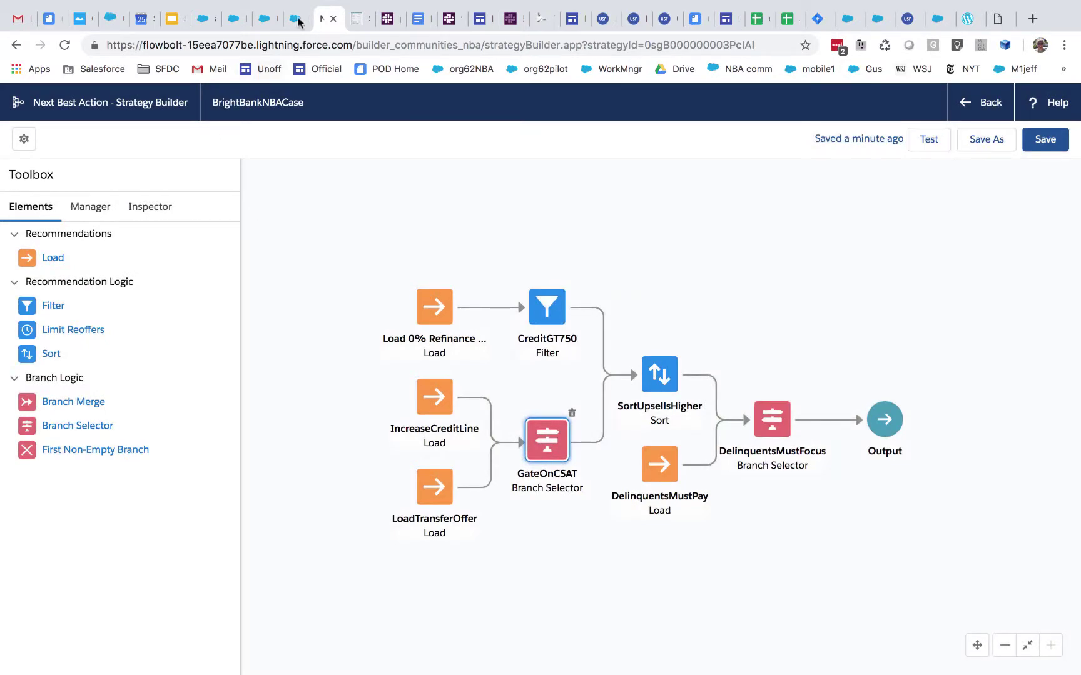
# Step: Open the Contact object's CSAT custom field in Object Manager
pyautogui.click(296, 20)
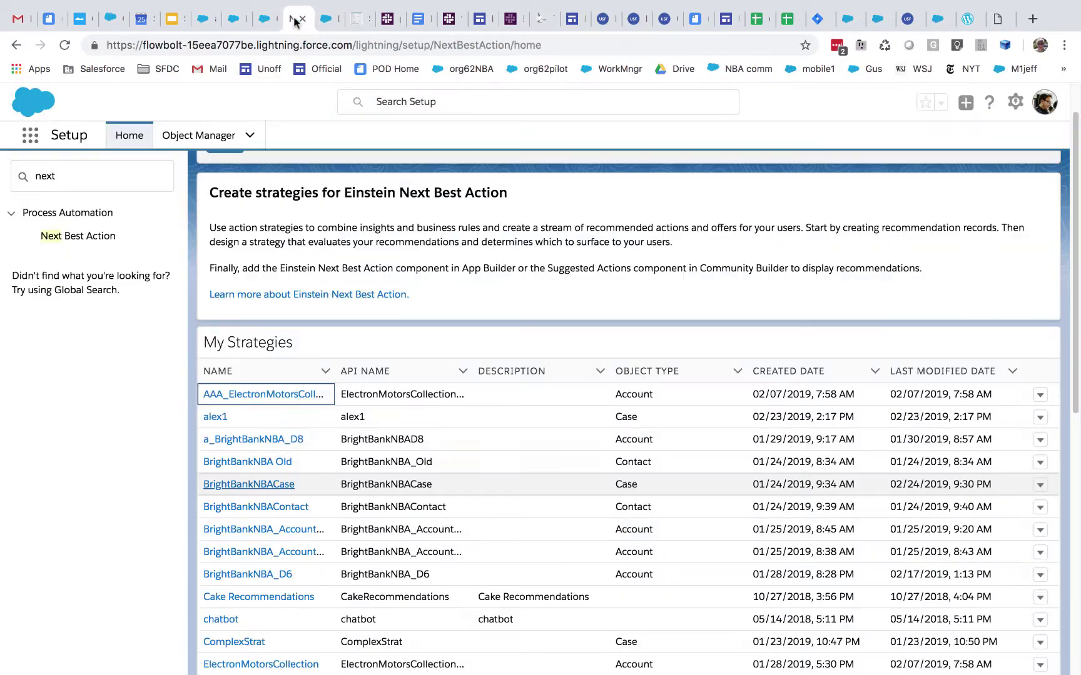
pyautogui.click(177, 138)
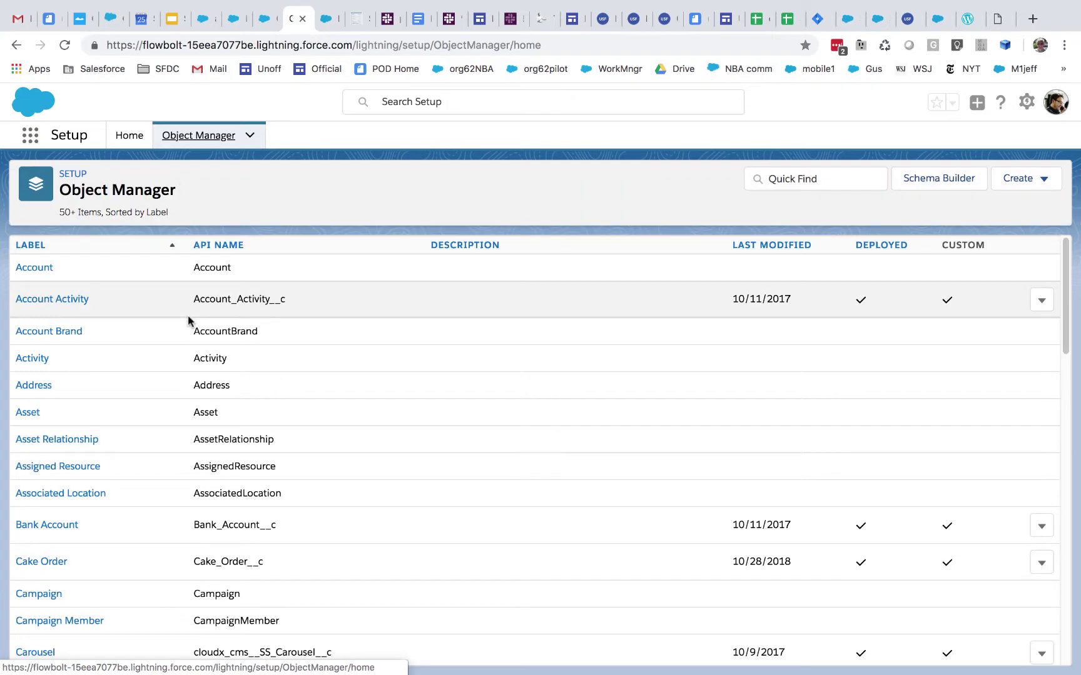
pyautogui.scroll(-10, 114, 461)
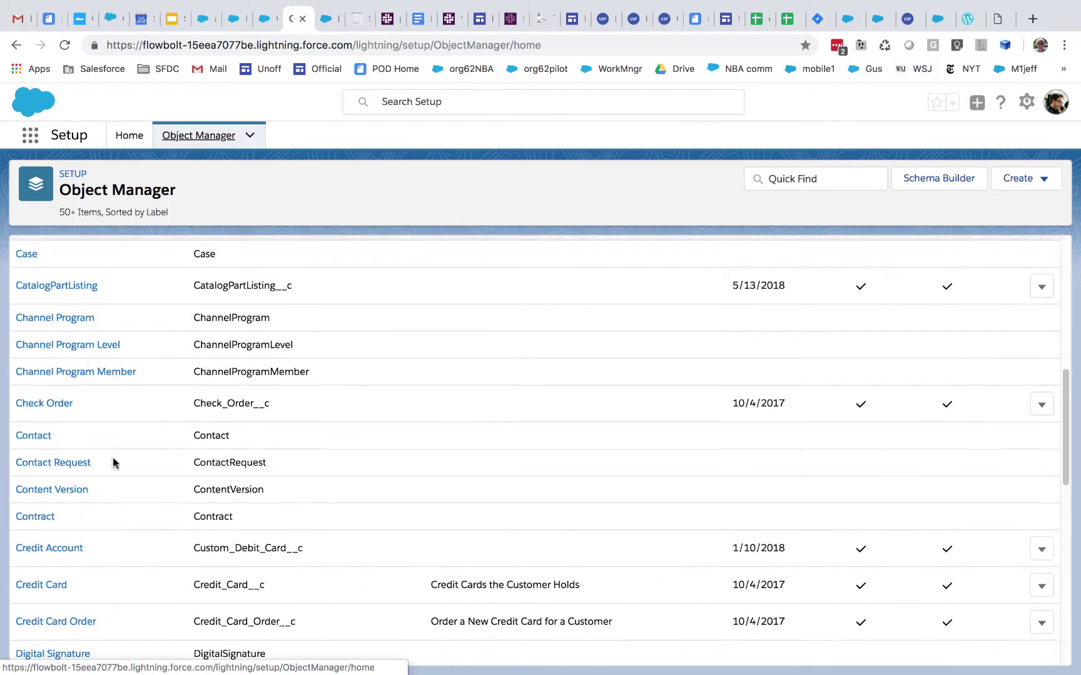
pyautogui.click(29, 437)
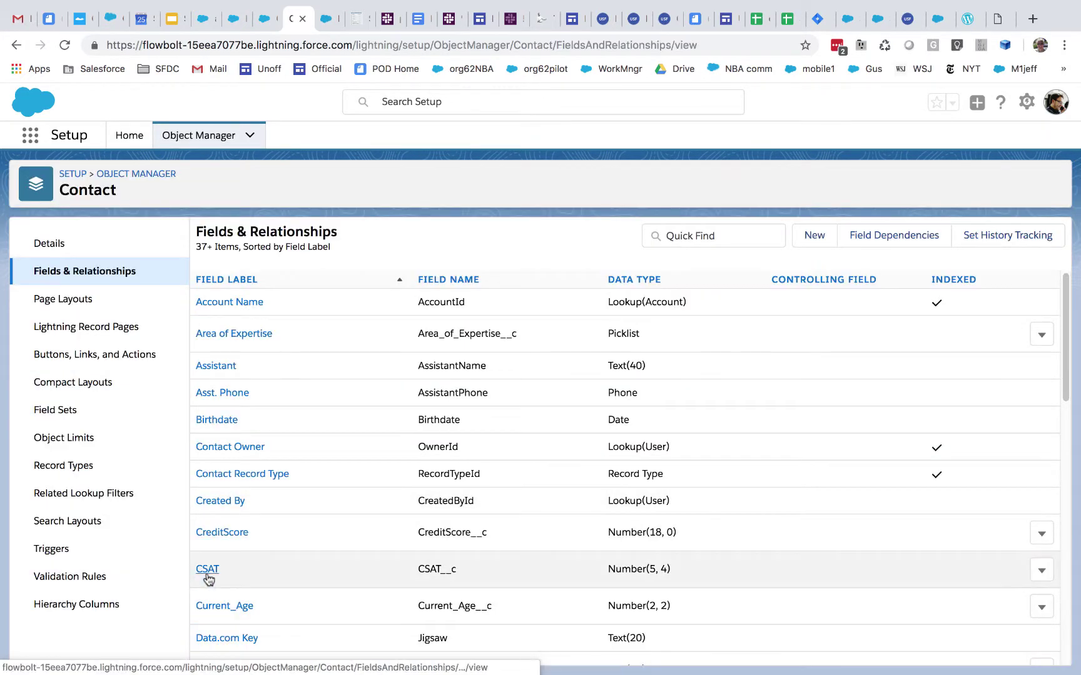
pyautogui.click(208, 571)
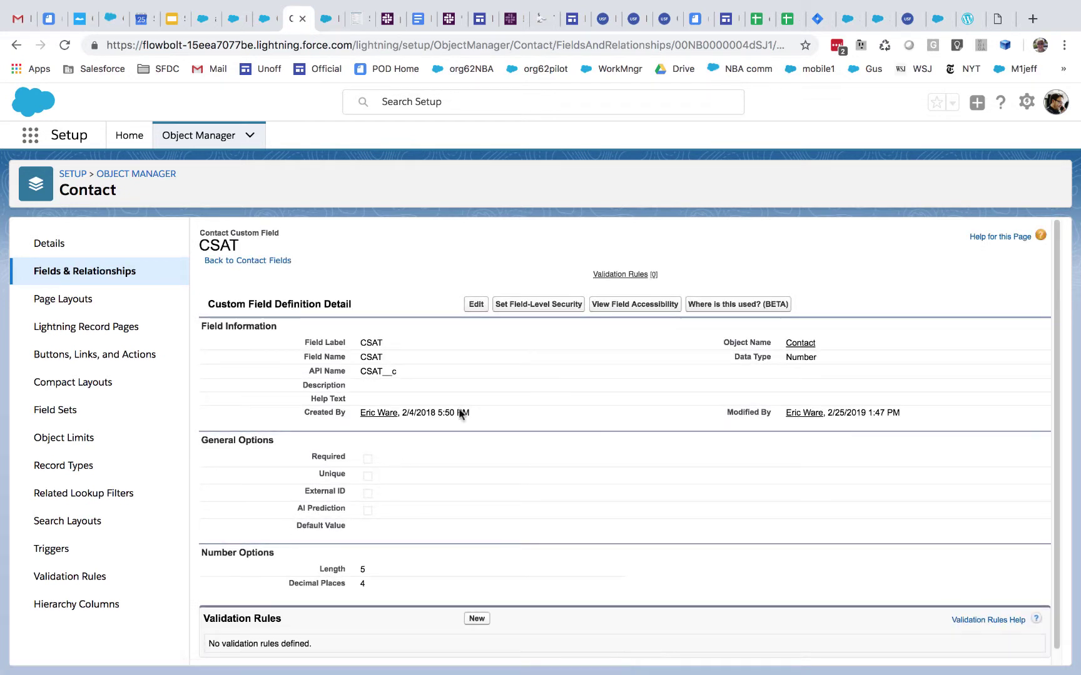
# Step: Change the CSAT field name to CustomerSat, accept the rename warning, and save
pyautogui.click(476, 305)
pyautogui.doubleClick(376, 359)
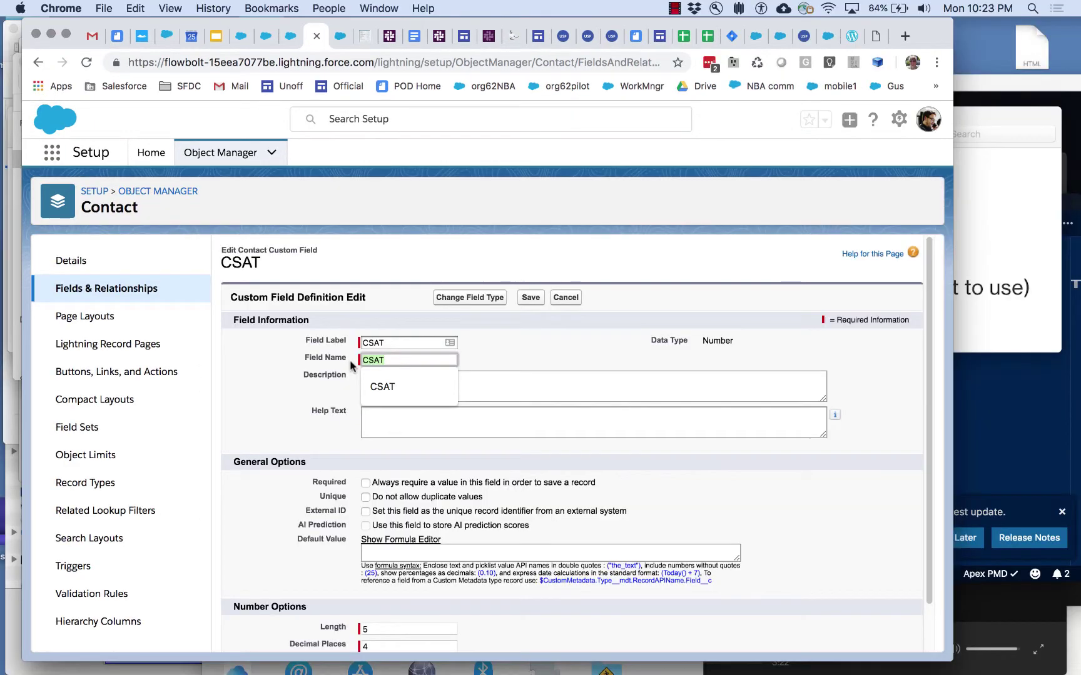
pyautogui.write('CustomerSat')
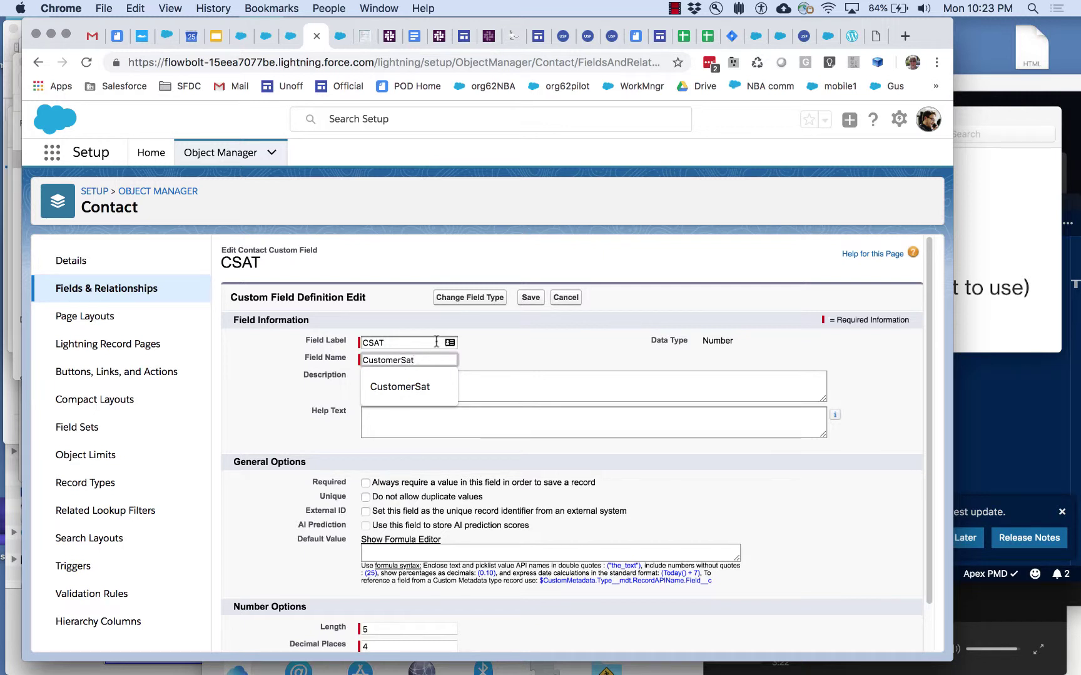
pyautogui.moveTo(414, 364); pyautogui.dragTo(306, 367)
pyautogui.click(361, 342)
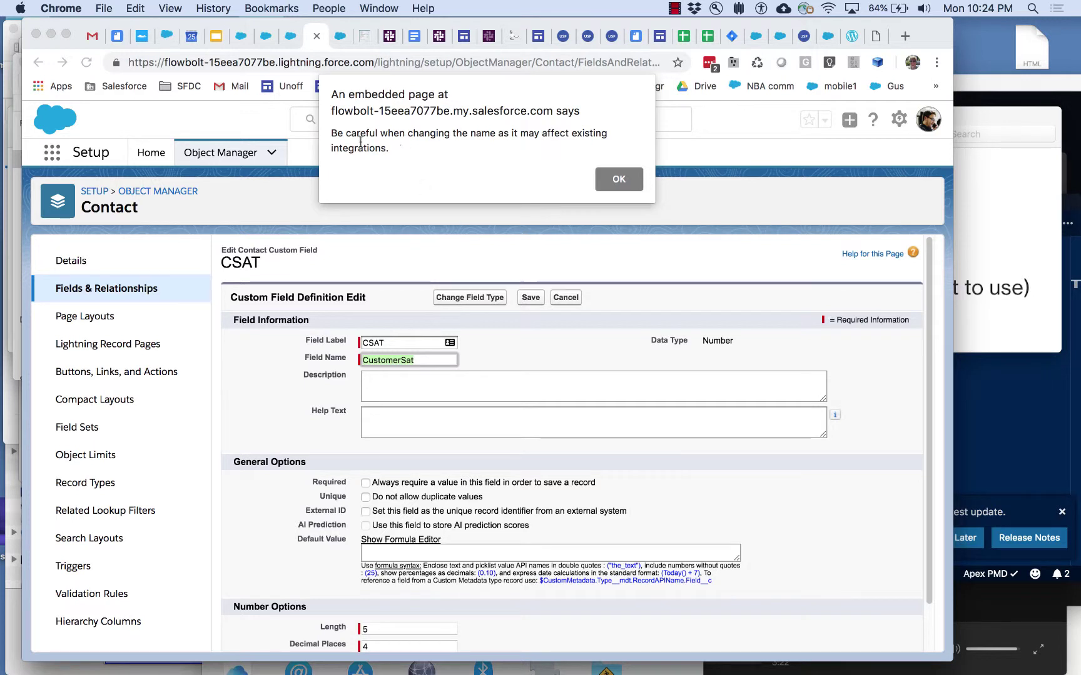
pyautogui.moveTo(332, 134); pyautogui.dragTo(391, 144)
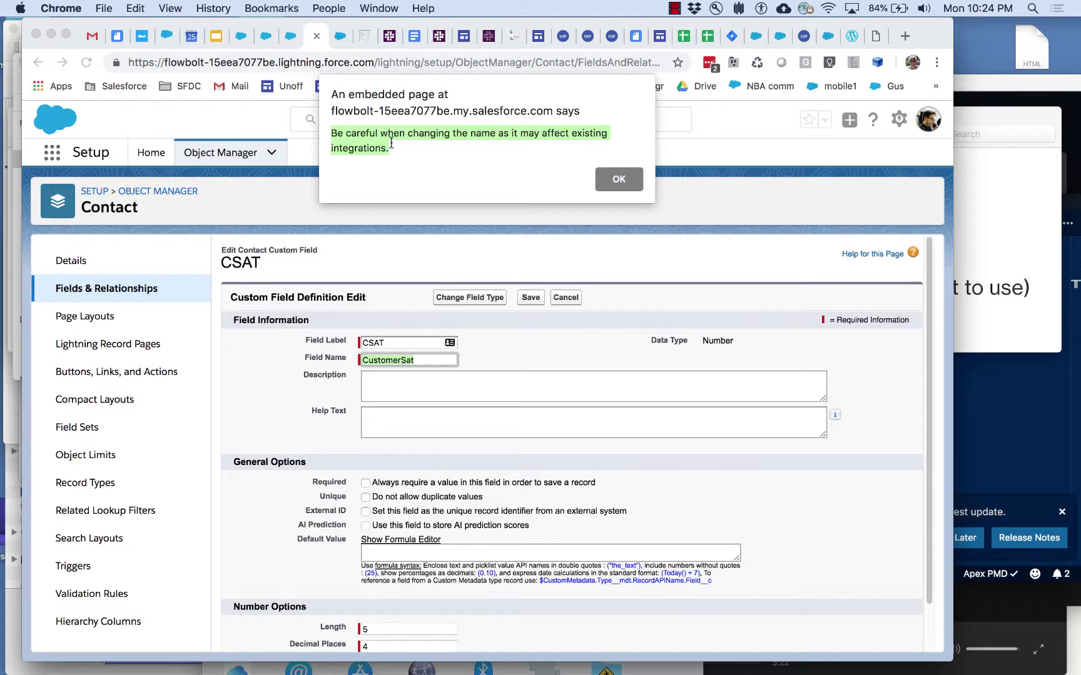
pyautogui.click(605, 181)
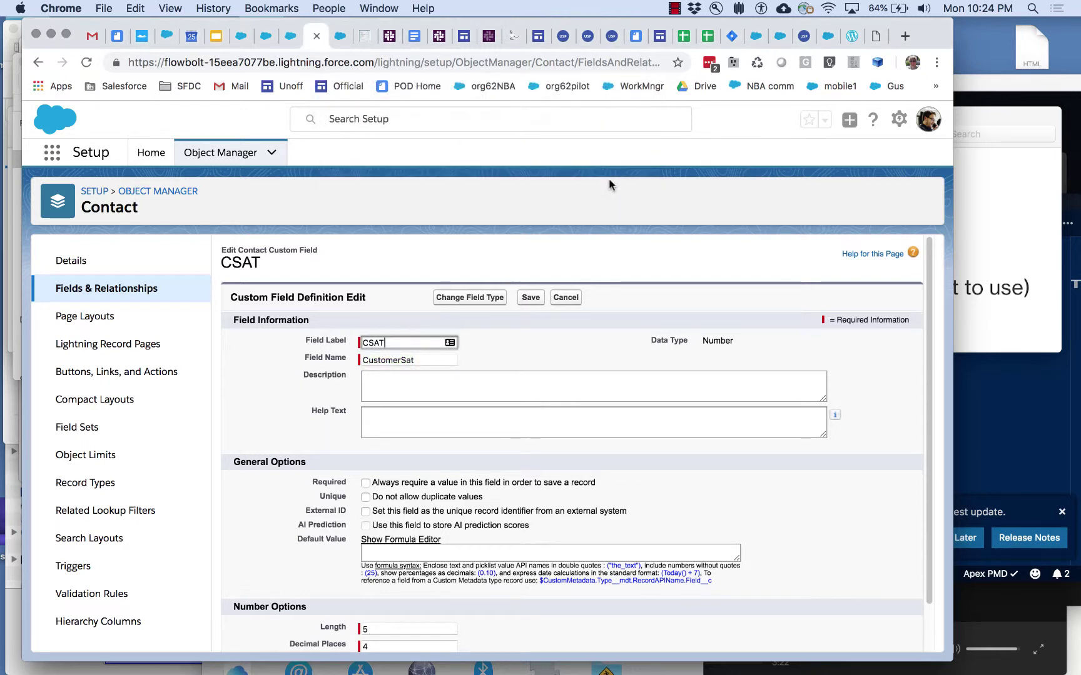
pyautogui.click(529, 299)
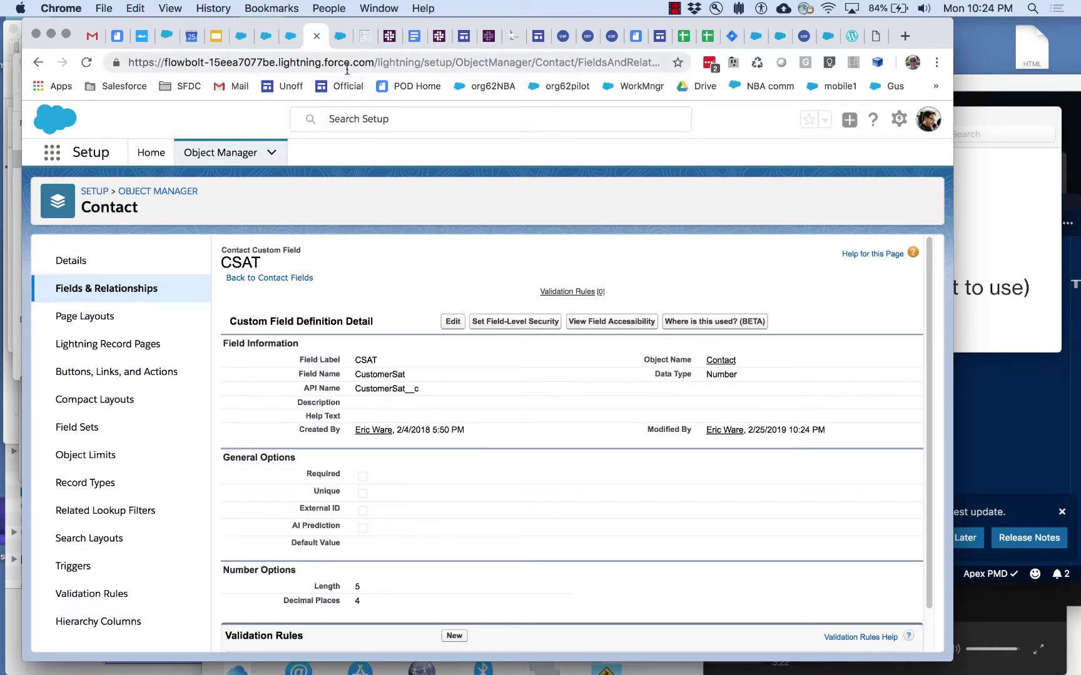
# Step: Reload case 00001007, inspect its Next Best Action error message, and widen the browser window
pyautogui.click(340, 36)
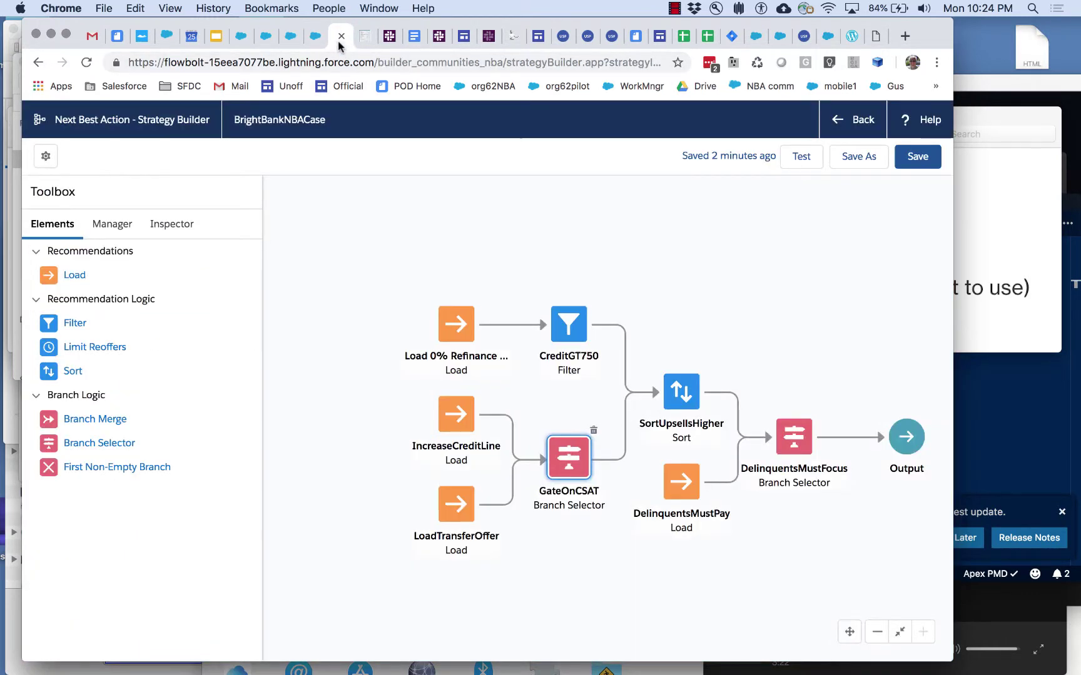
pyautogui.click(292, 36)
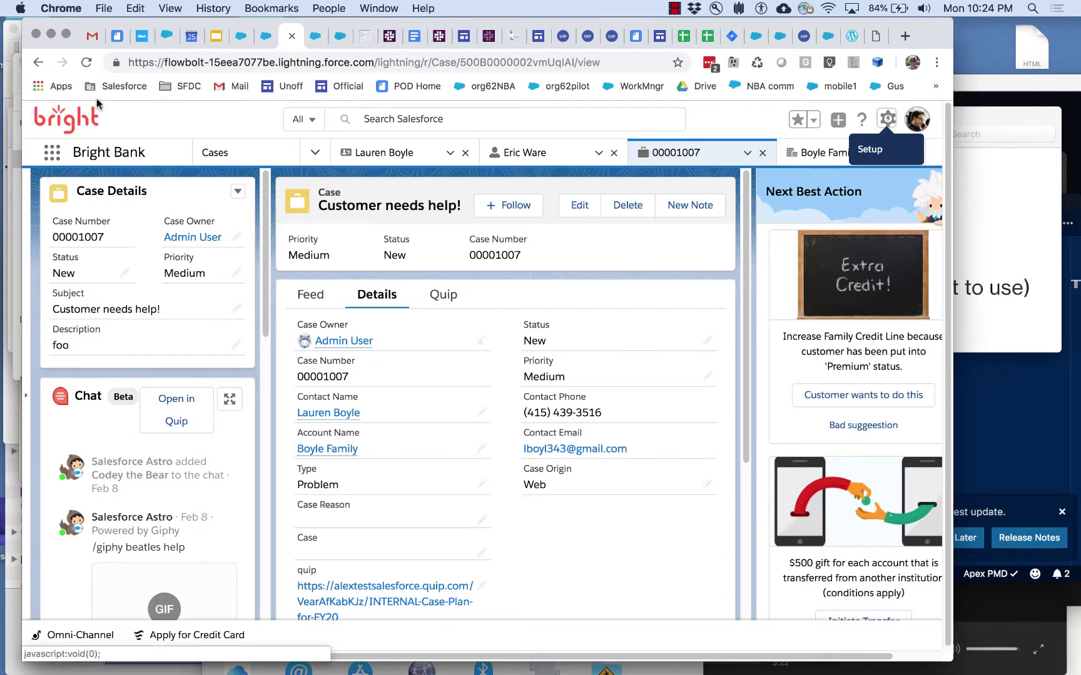
pyautogui.click(86, 64)
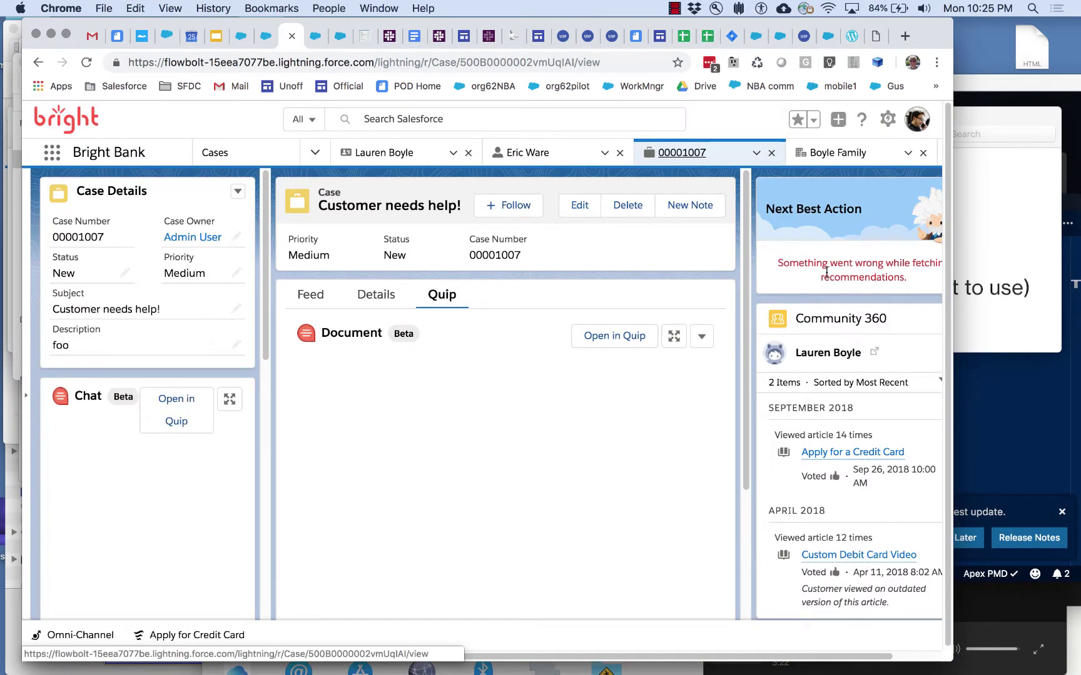
pyautogui.moveTo(727, 263); pyautogui.dragTo(861, 284)
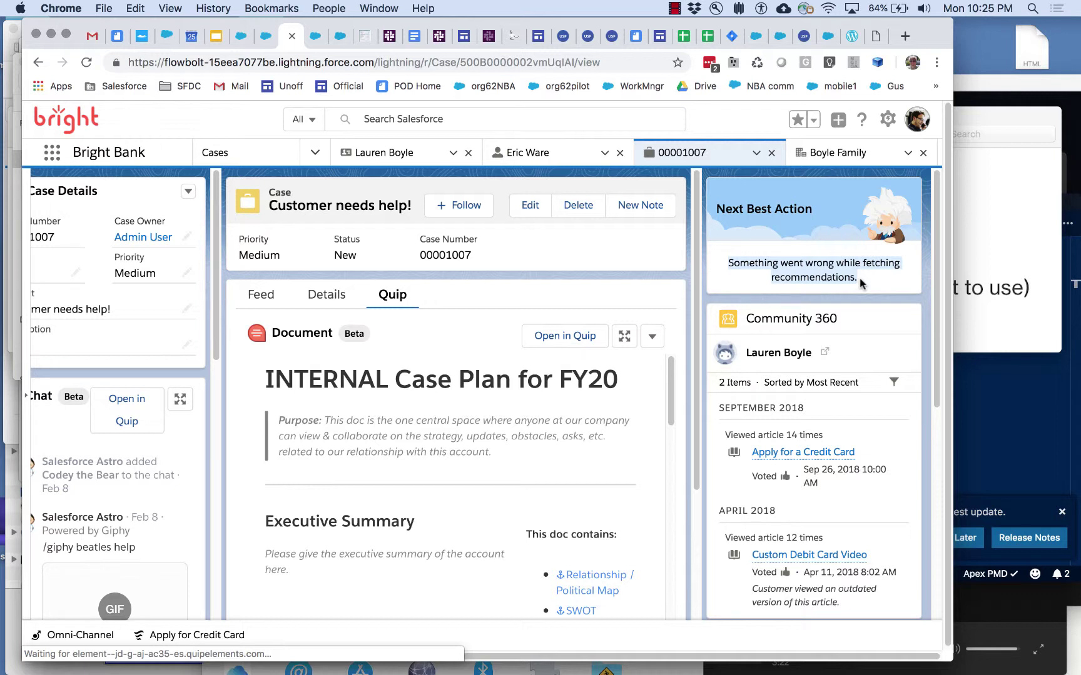
pyautogui.click(861, 283)
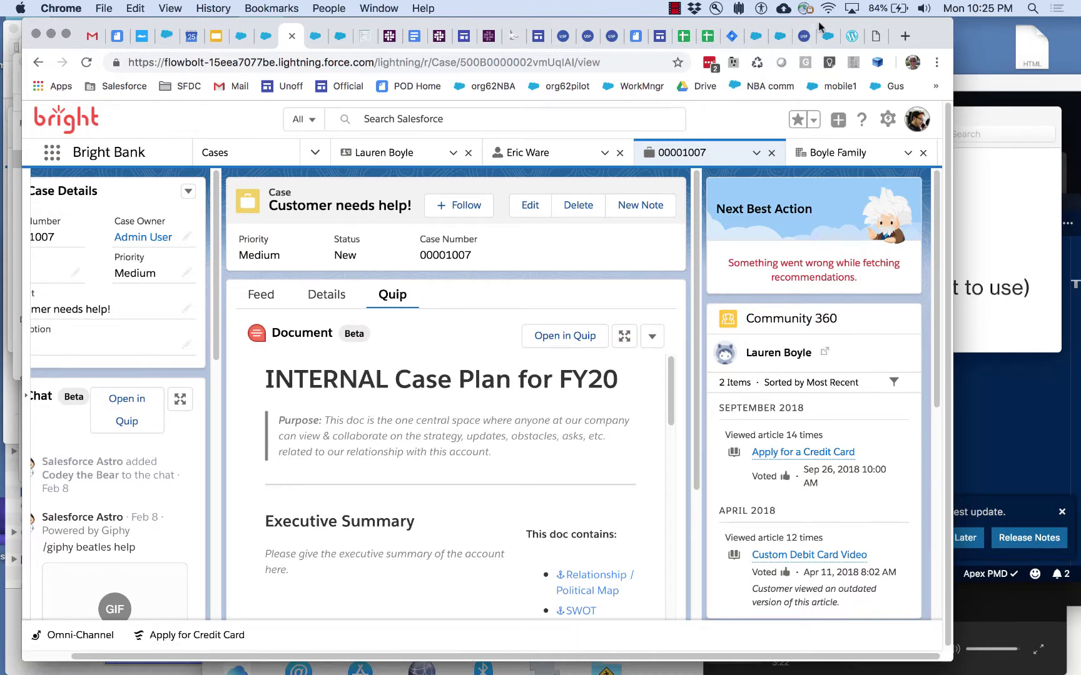
pyautogui.moveTo(819, 26)
pyautogui.mouseDown()
pyautogui.moveTo(807, 27)
pyautogui.moveTo(820, 26)
pyautogui.mouseUp()
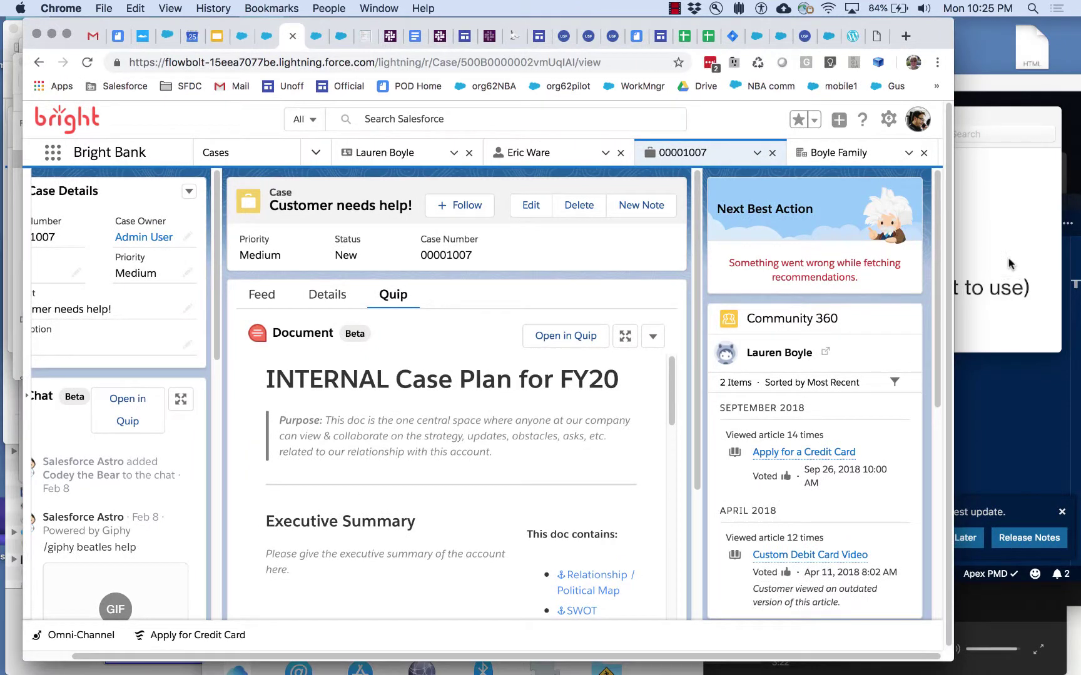
pyautogui.moveTo(955, 156); pyautogui.dragTo(1051, 156)
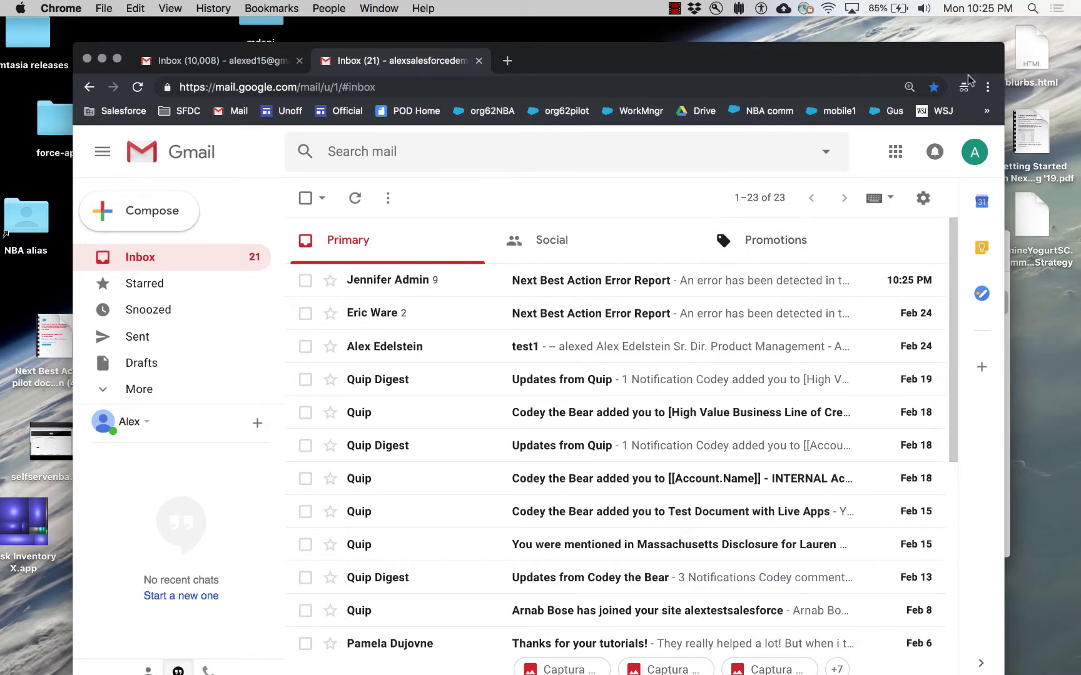
# Step: Open the Next Best Action Error Report email and read its full latest message about missing CSAT__c
pyautogui.click(620, 281)
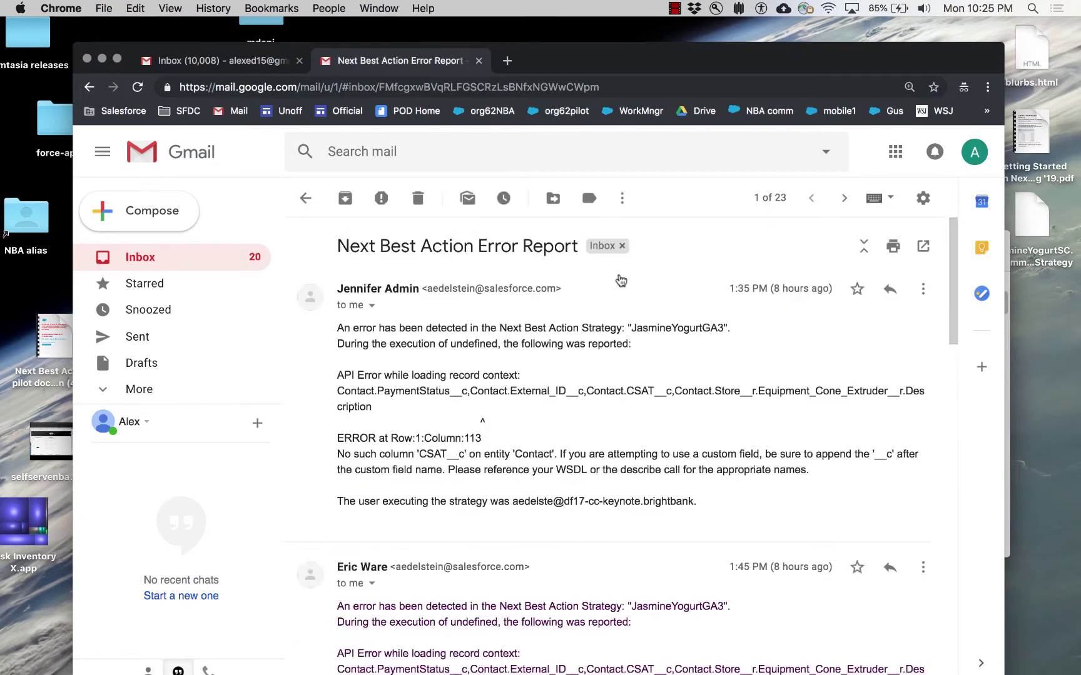
pyautogui.scroll(-10, 596, 435)
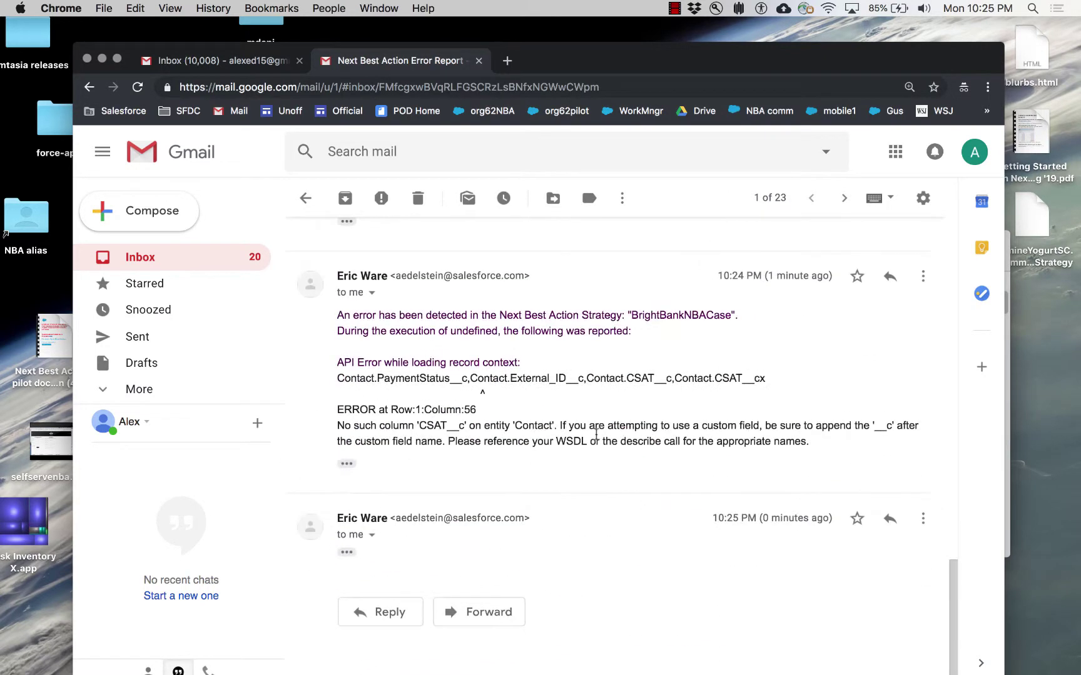
pyautogui.click(347, 552)
pyautogui.scroll(-5, 532, 556)
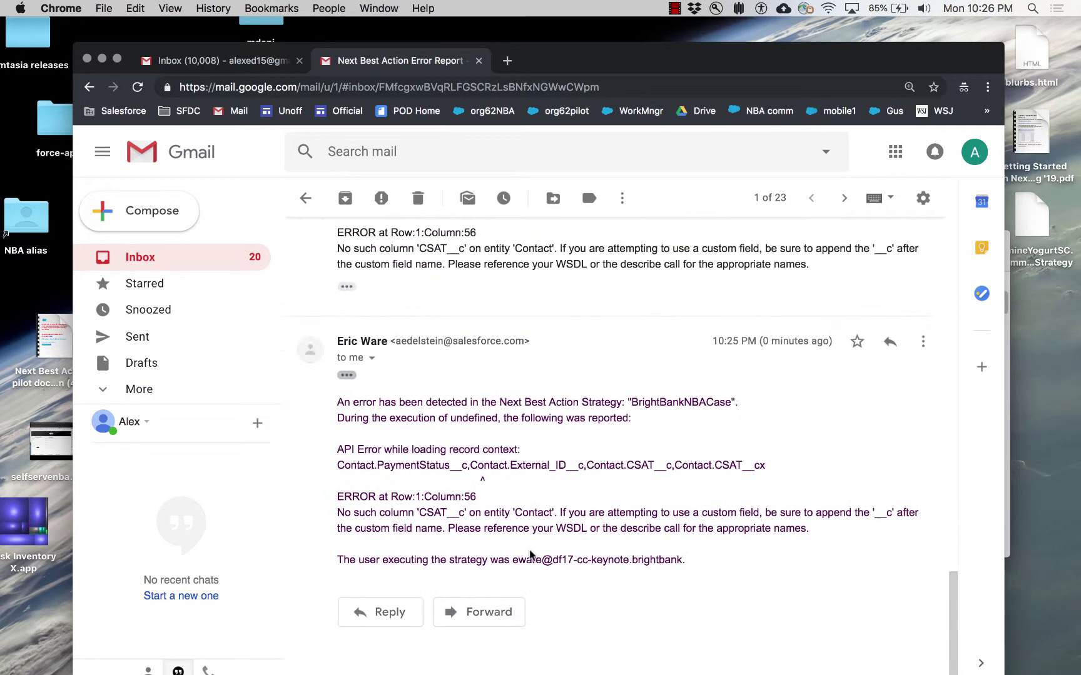
pyautogui.moveTo(337, 343); pyautogui.dragTo(751, 573)
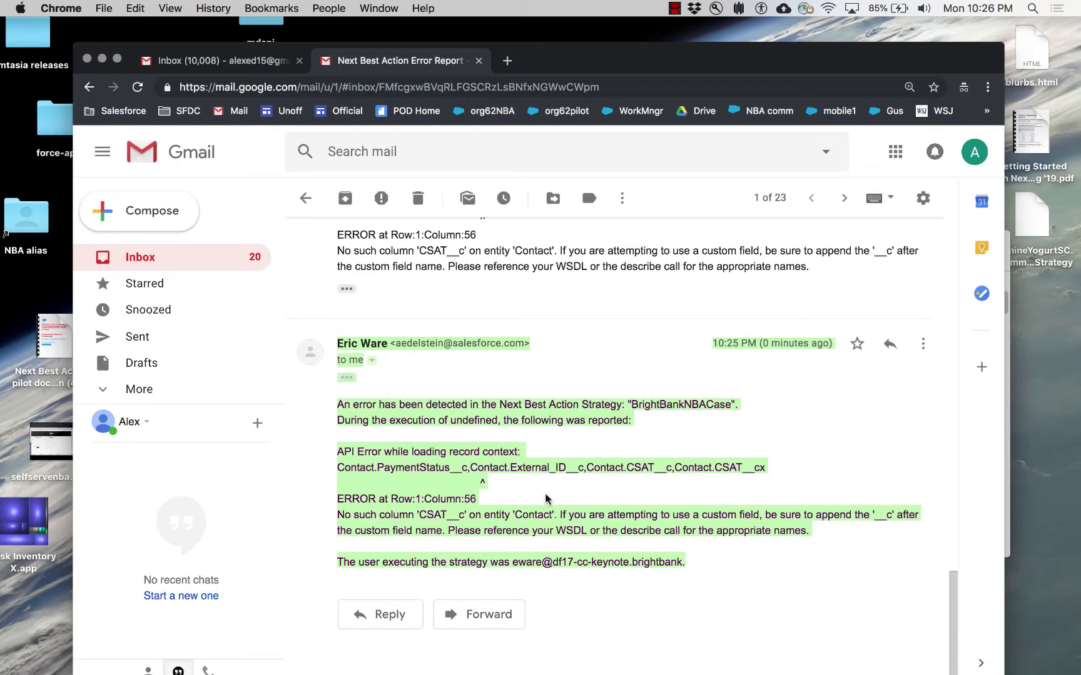
# Step: Open your user profile and find the BrightBankNBACase error post about missing CSAT__c in its feed
pyautogui.hotkey('ctrl', 'Left')
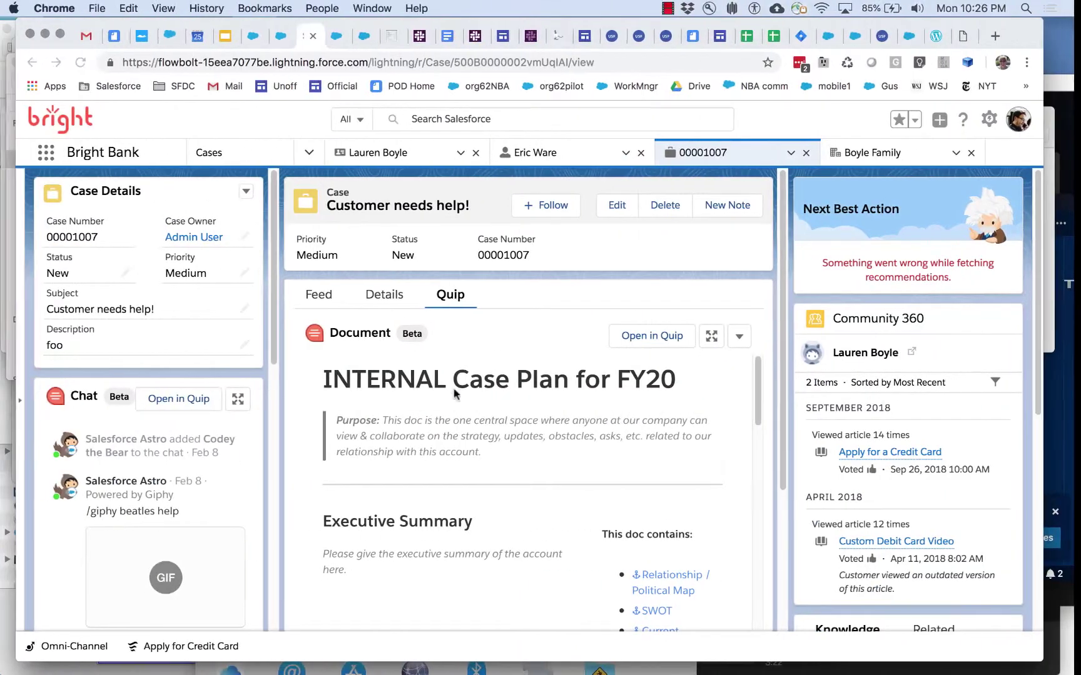
pyautogui.click(1019, 122)
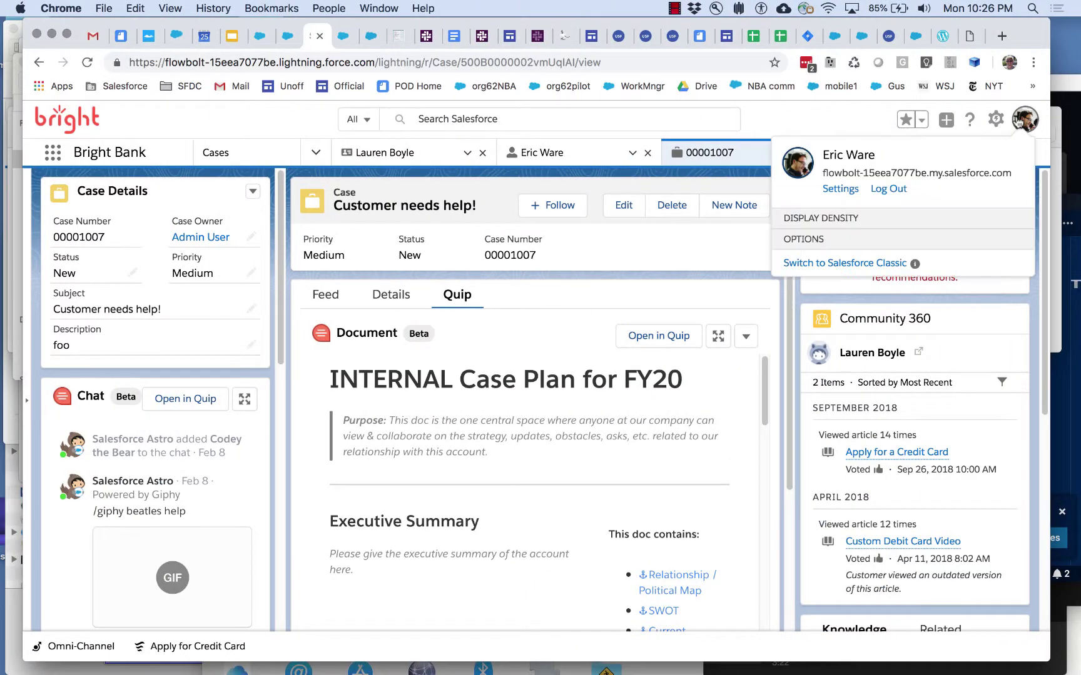
pyautogui.click(849, 157)
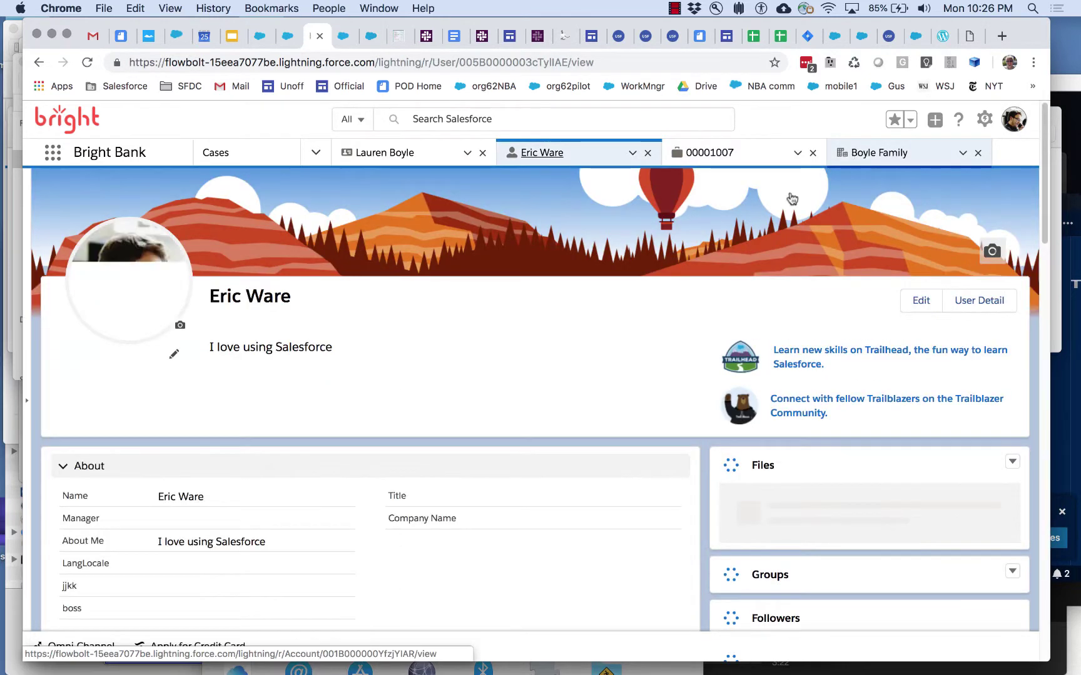
pyautogui.scroll(-8, 362, 582)
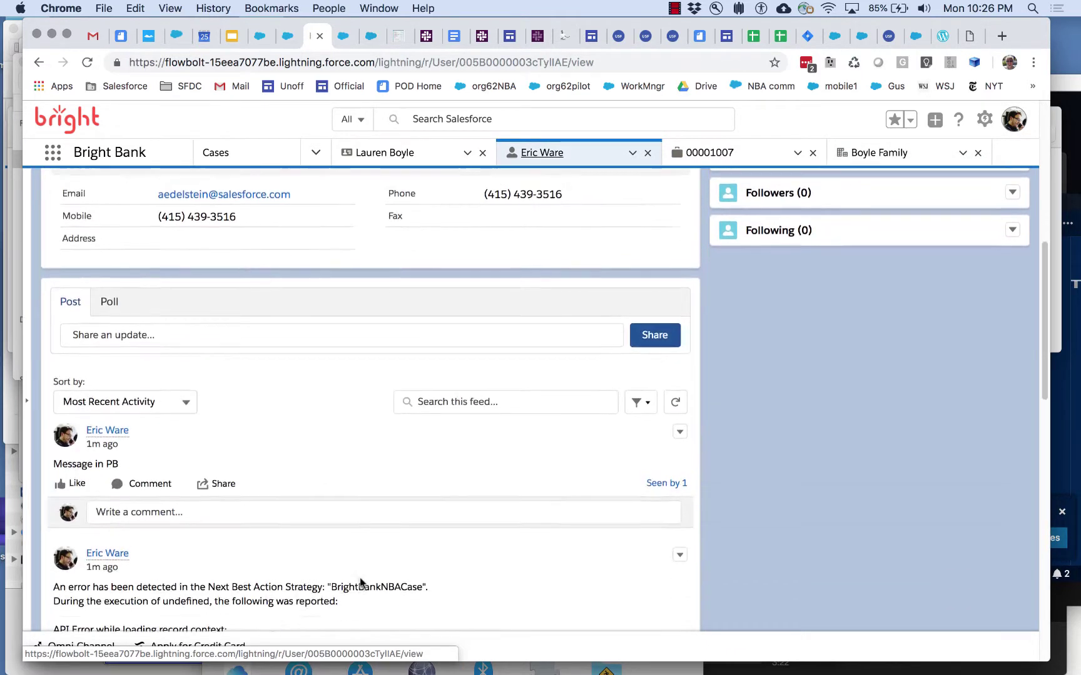
pyautogui.scroll(-3, 163, 478)
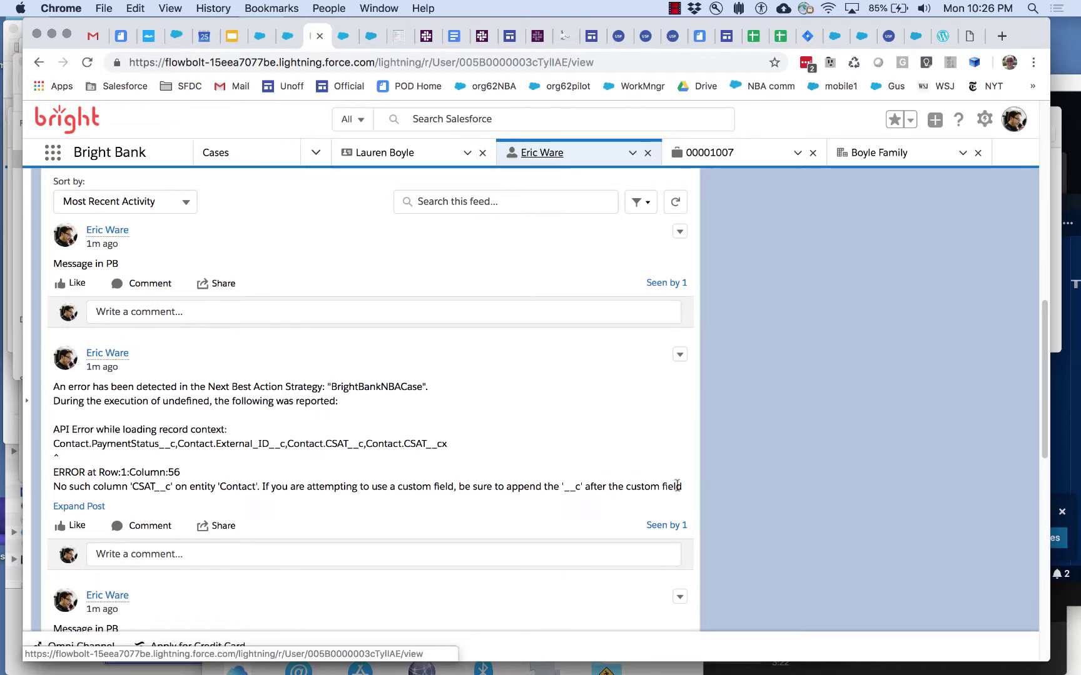
pyautogui.moveTo(681, 489); pyautogui.dragTo(49, 393)
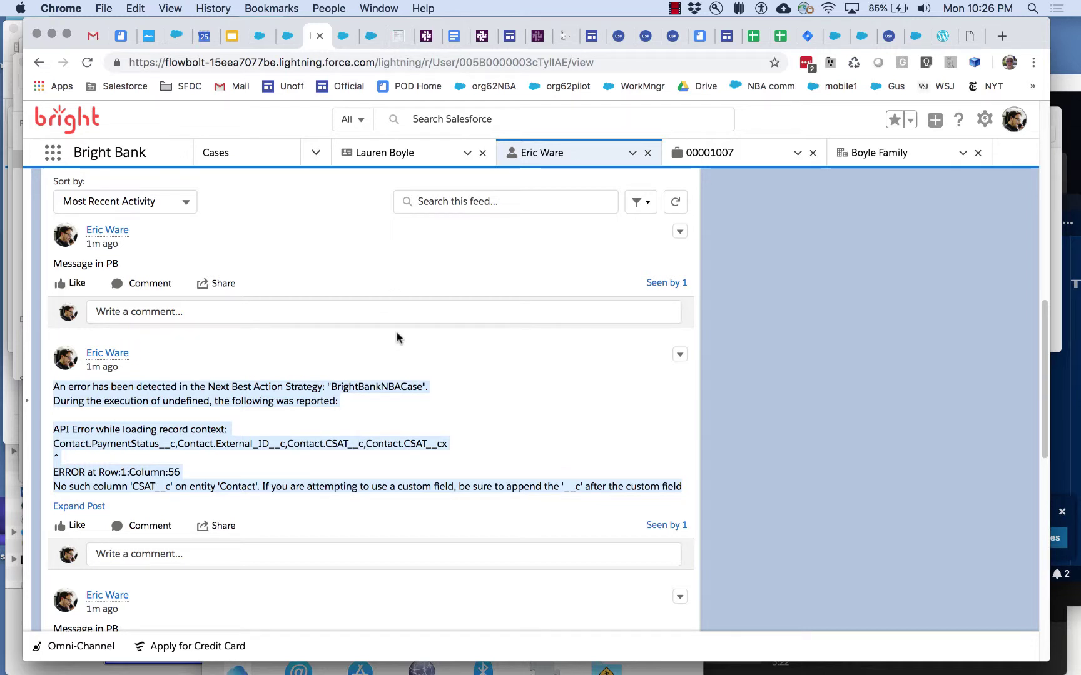
# Step: Switch over to the Flow Builder workspace
pyautogui.press('super+alt+Left')
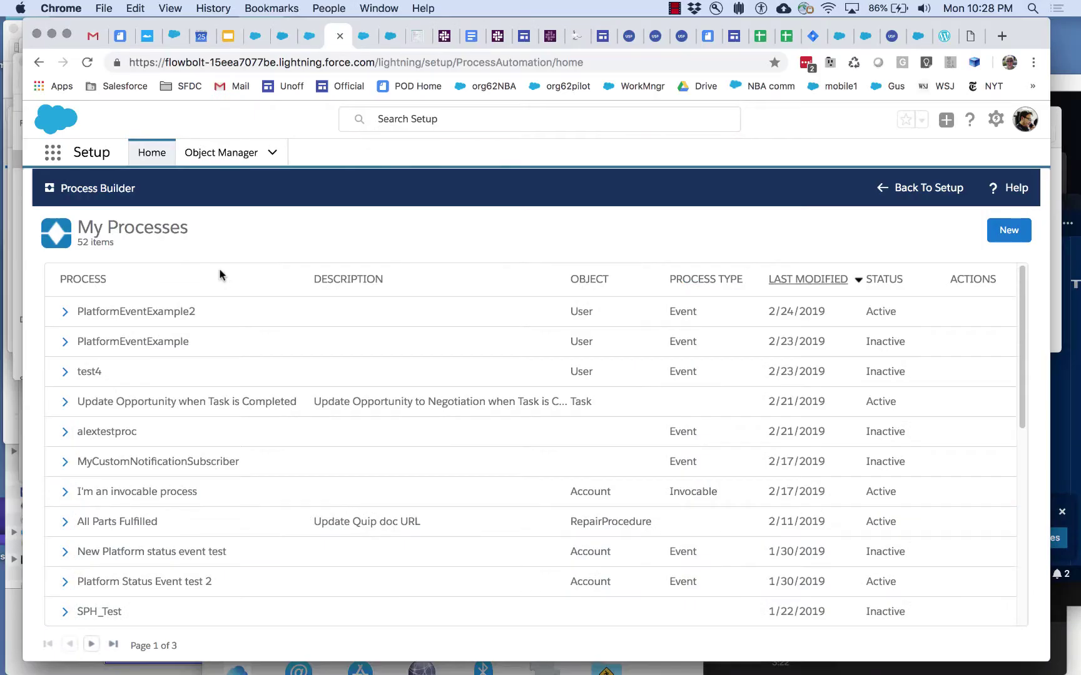
# Step: Open PlatformEventExample2 and review its Platform Status Alert Event trigger and Launch Notification Flow action
pyautogui.click(152, 313)
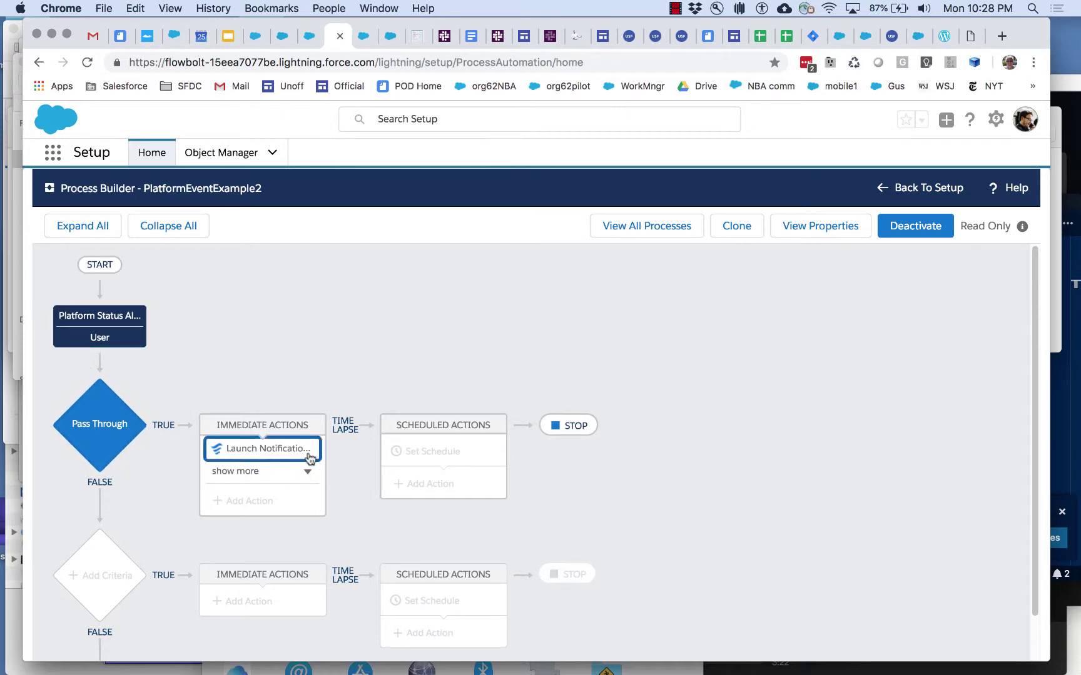
pyautogui.click(94, 339)
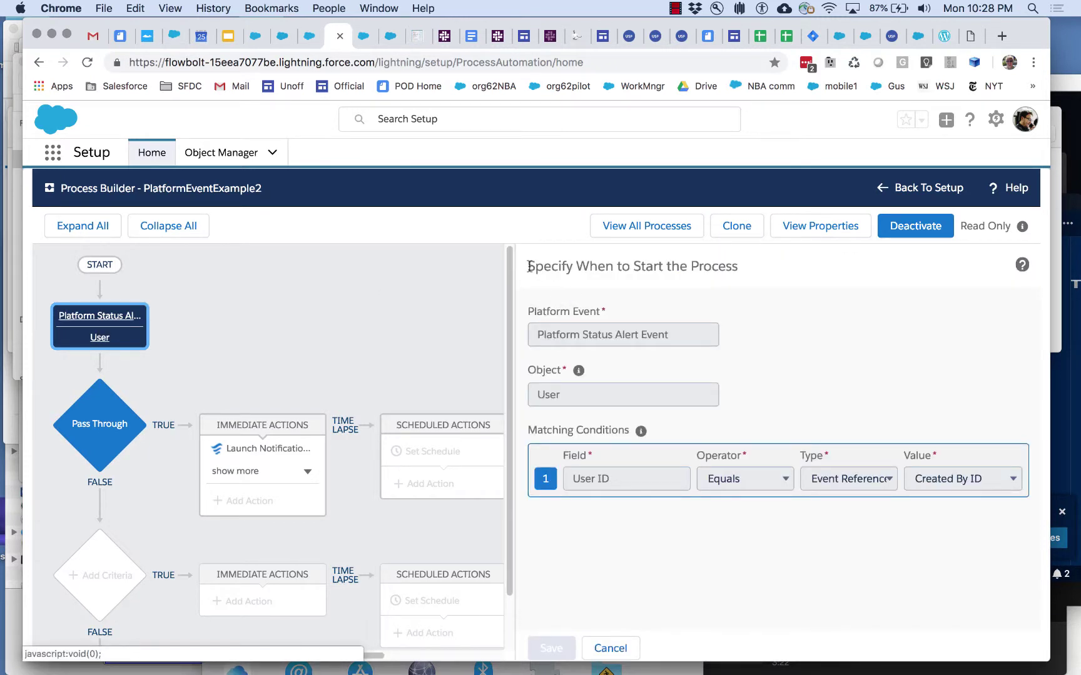
pyautogui.moveTo(526, 266); pyautogui.dragTo(755, 267)
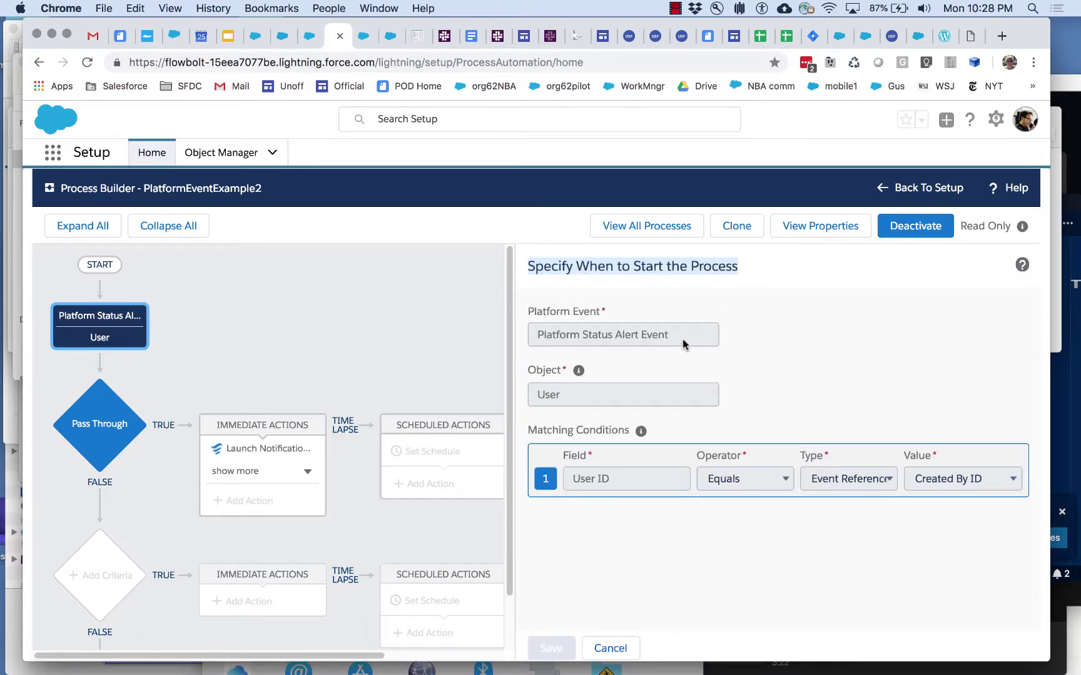
pyautogui.moveTo(683, 338); pyautogui.dragTo(543, 335)
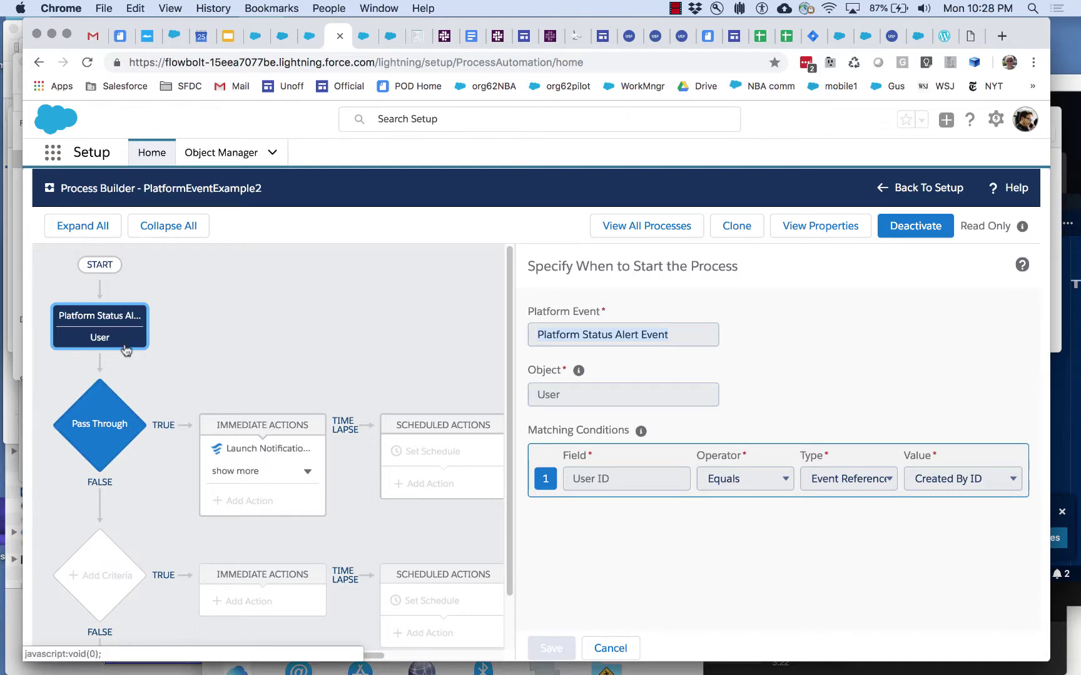
pyautogui.click(211, 454)
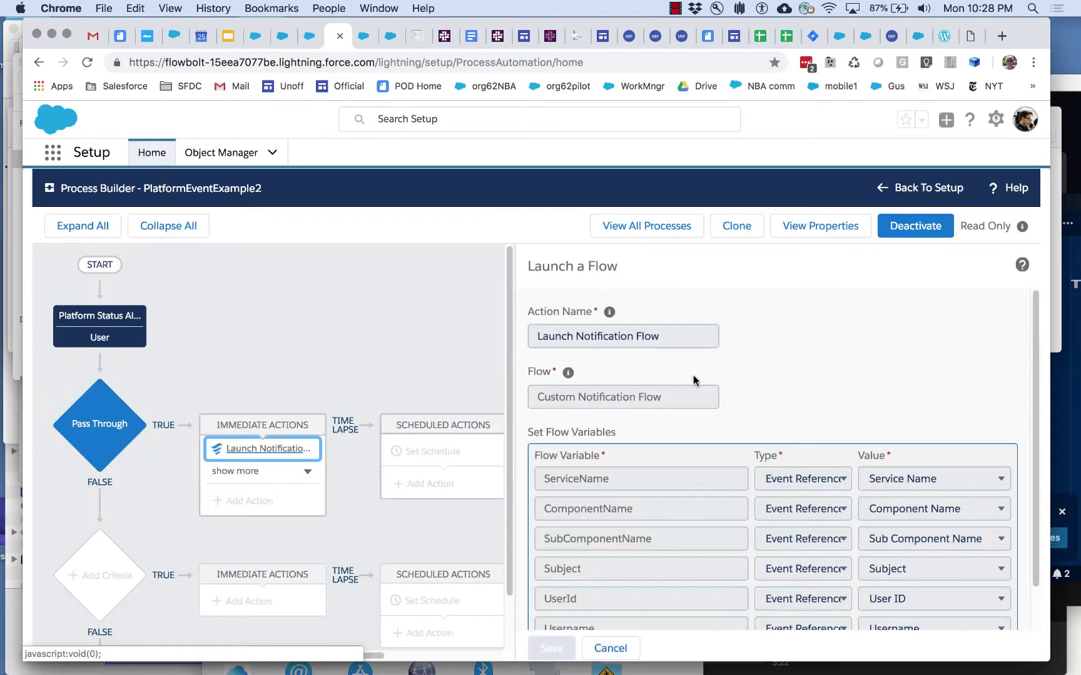
# Step: Review all the Set Flow Variables mappings, then present the explanatory Google Slides
pyautogui.scroll(-2, 760, 367)
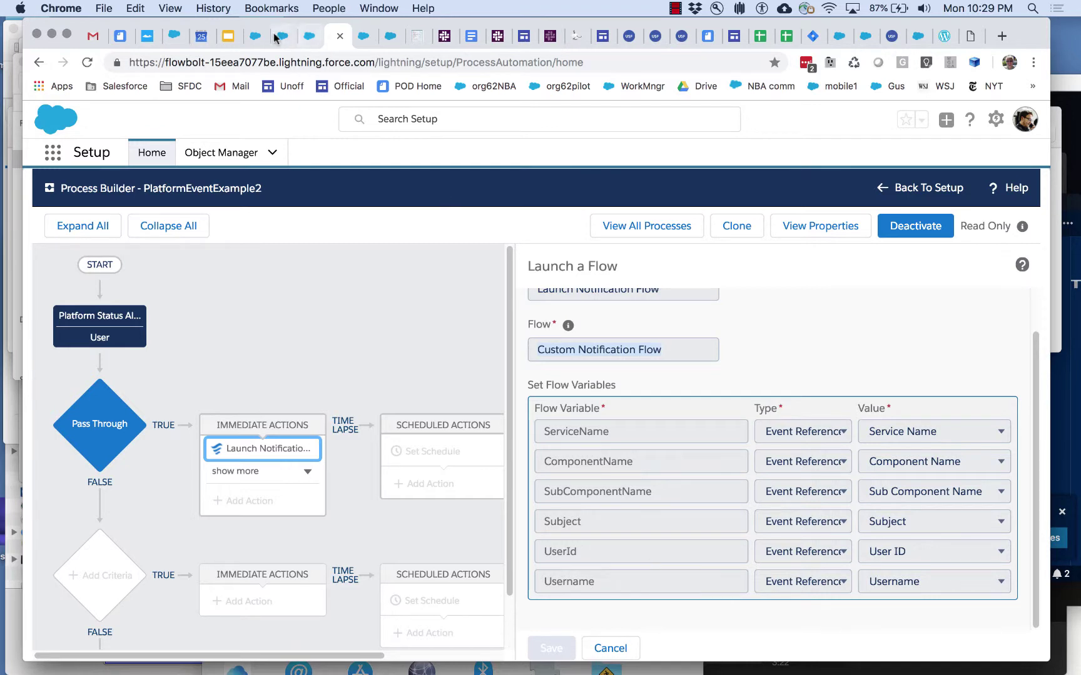
pyautogui.click(227, 39)
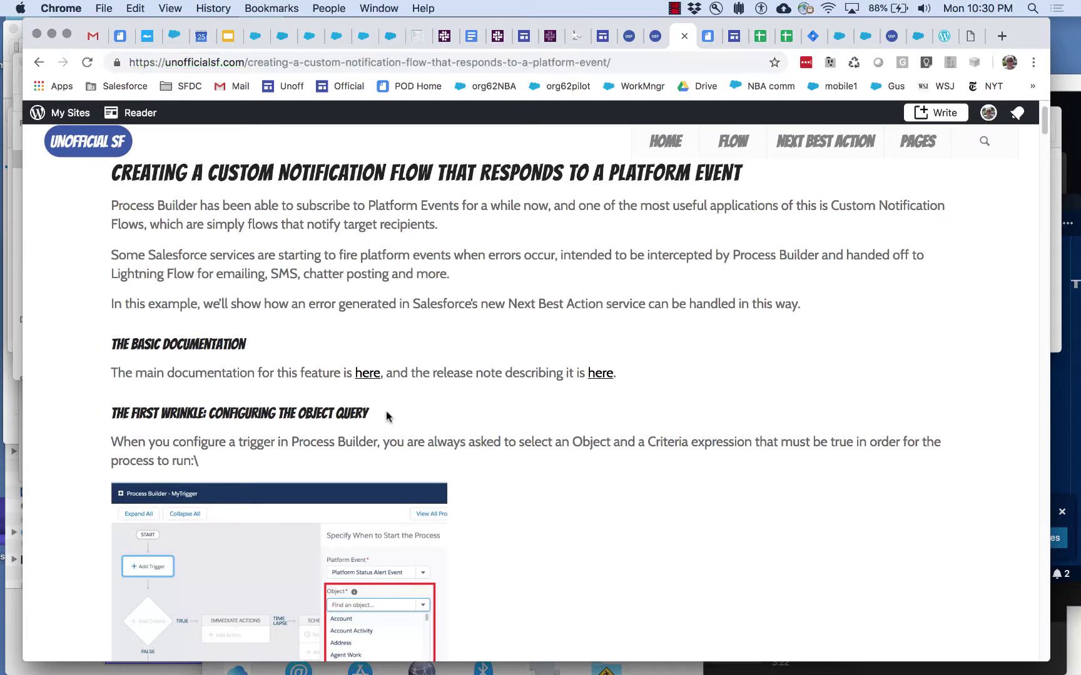
# Step: Highlight the article's 'Configuring the Object Query' heading, then return to the PlatformEventExample2 process
pyautogui.moveTo(369, 414)
pyautogui.mouseDown()
pyautogui.moveTo(109, 412)
pyautogui.moveTo(368, 434)
pyautogui.moveTo(383, 414)
pyautogui.mouseUp()
pyautogui.click(109, 431)
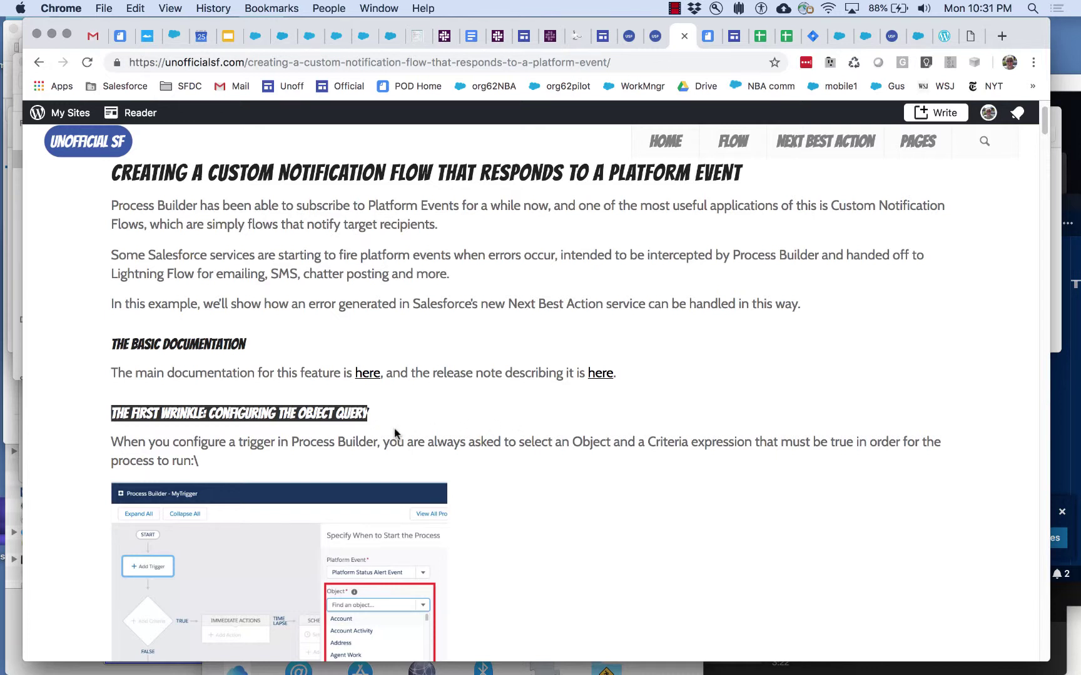
pyautogui.moveTo(368, 431); pyautogui.dragTo(214, 421)
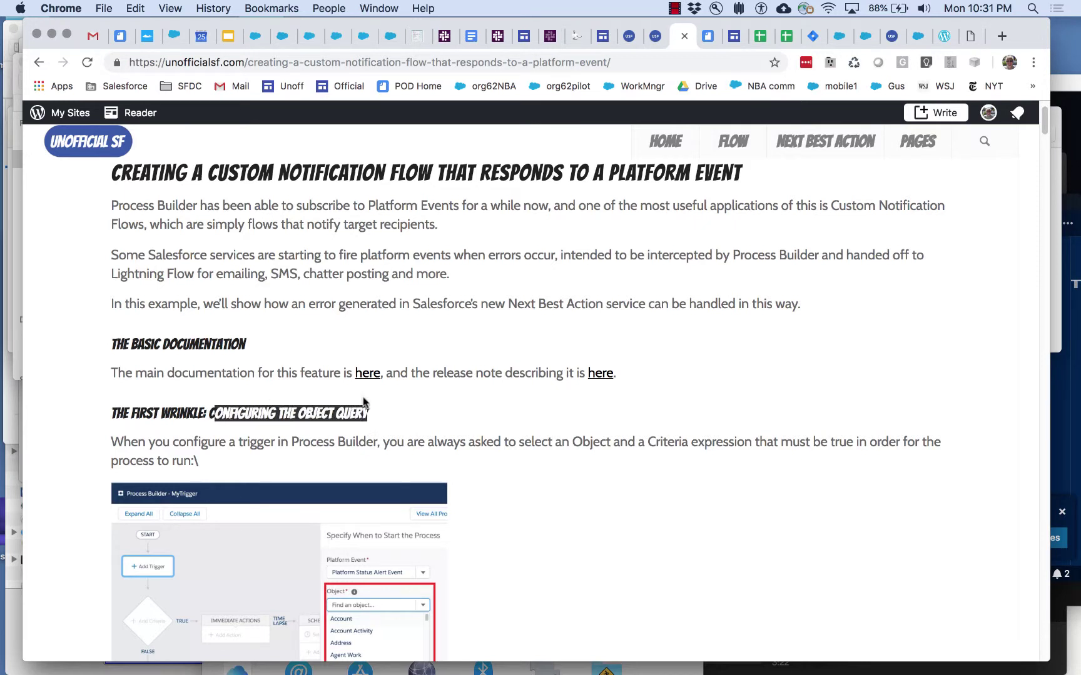
pyautogui.scroll(-2, 510, 491)
pyautogui.scroll(1, 510, 491)
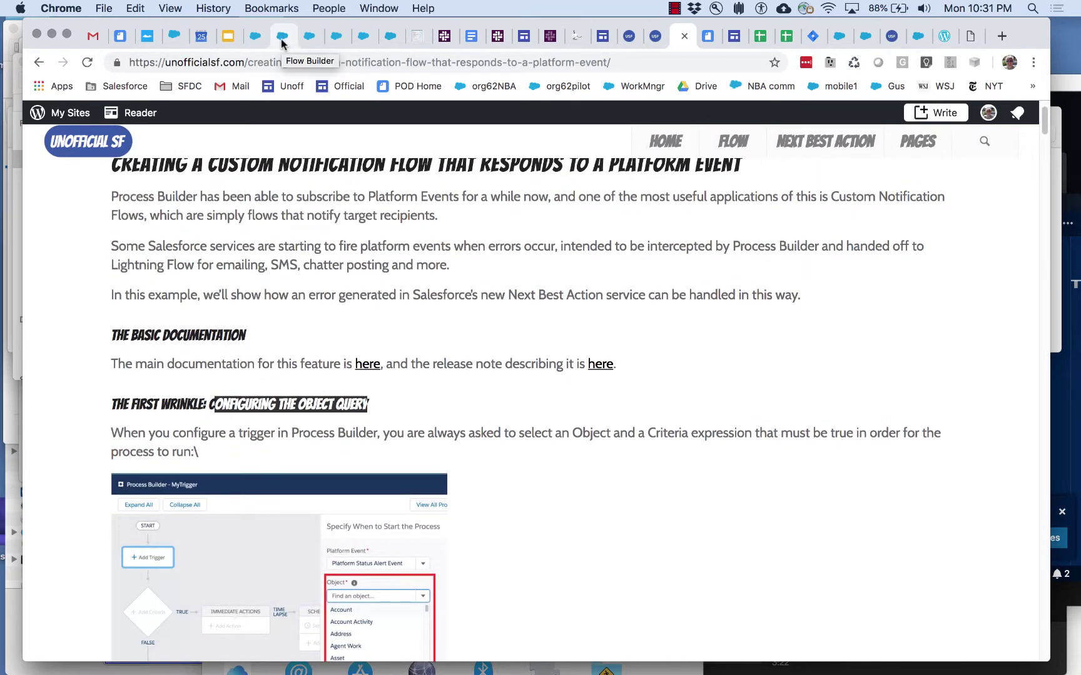
pyautogui.click(336, 36)
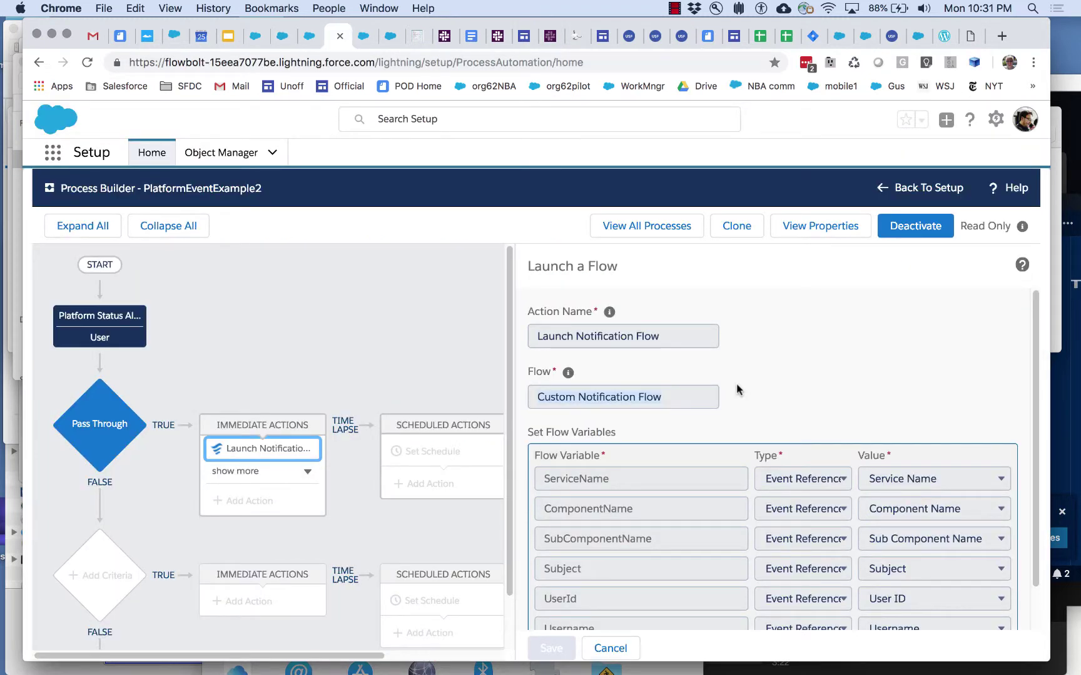
# Step: Create and save process TriggerOnPlatformStatusAlertEvents, starting when 'A platform event occurs'
pyautogui.click(671, 233)
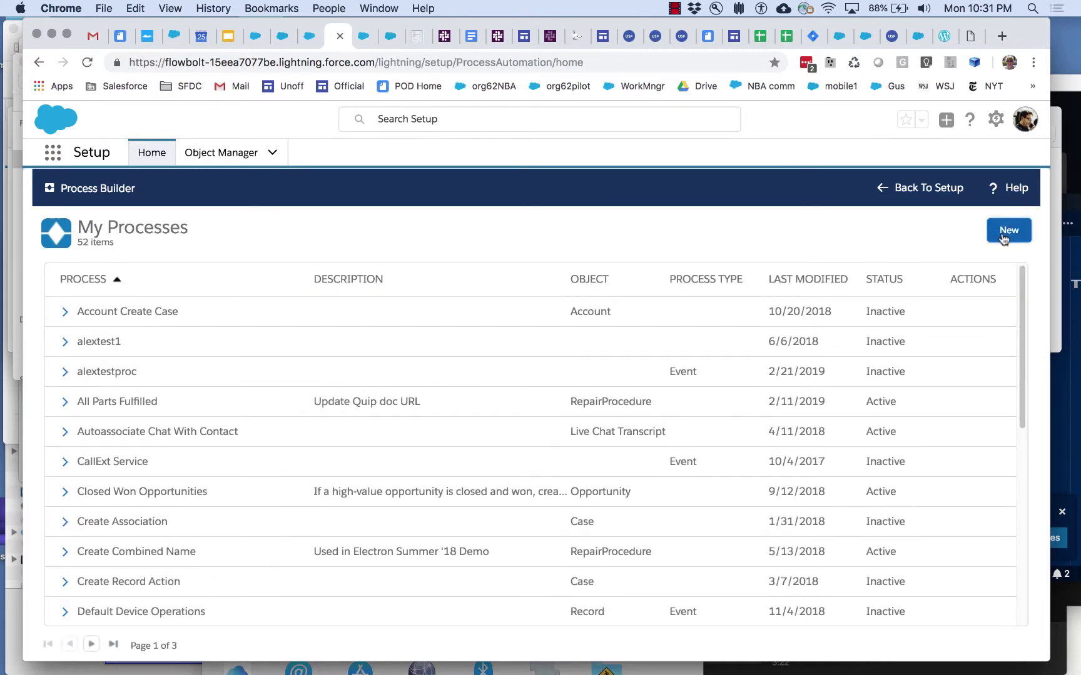
pyautogui.click(1003, 236)
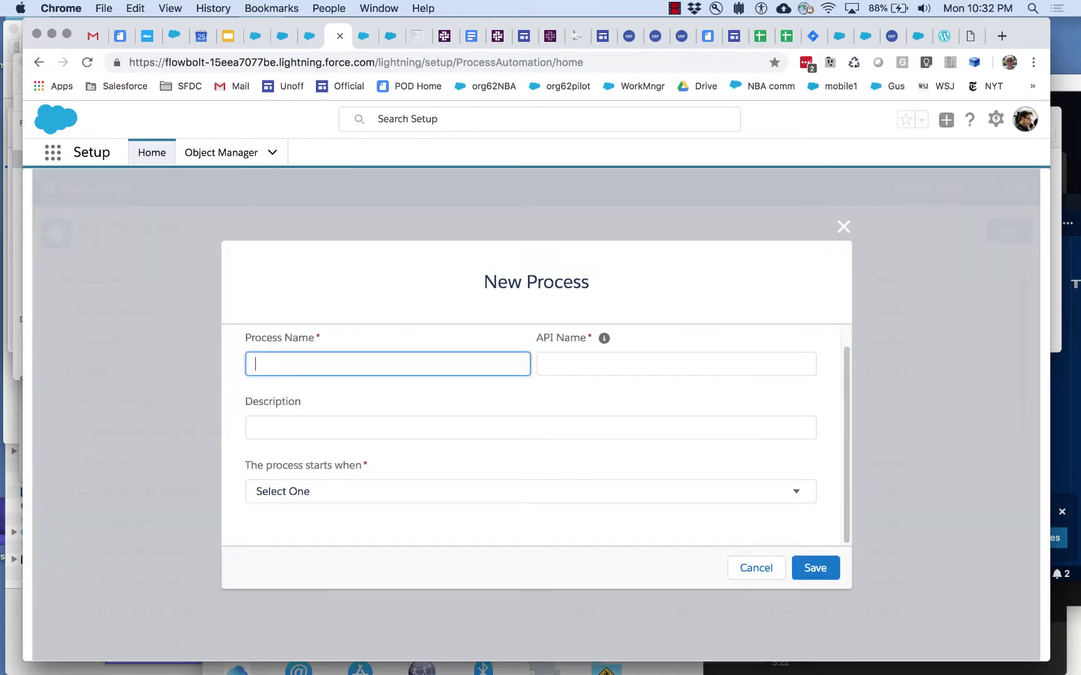
pyautogui.write('TriggerOnPlatformStatusAlertEvents')
pyautogui.press('Tab')
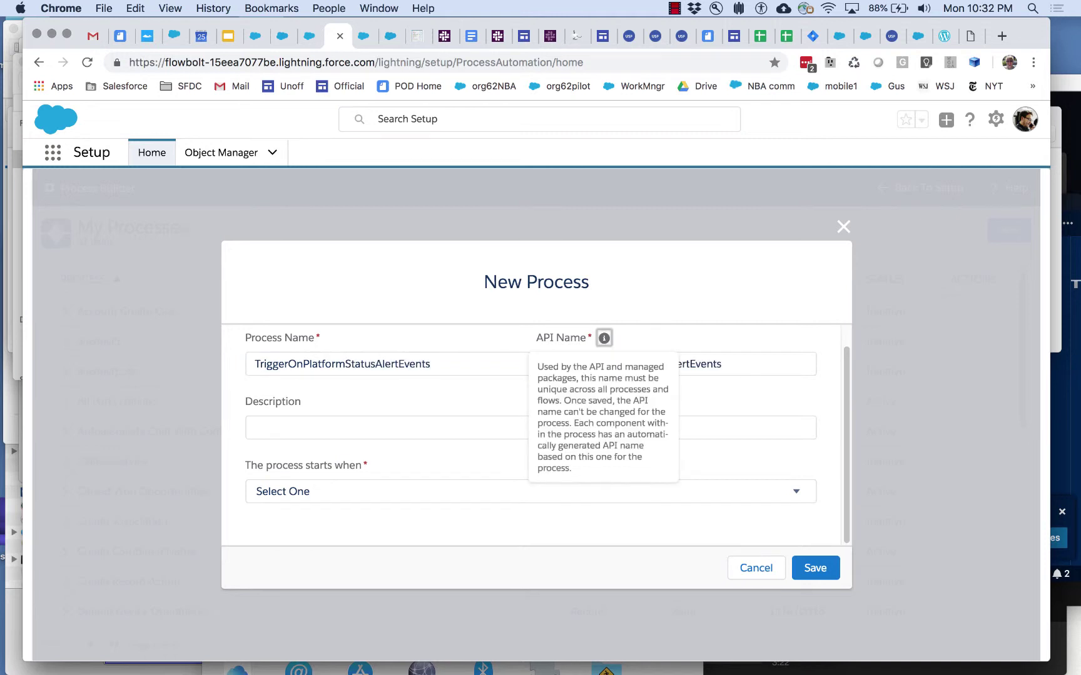
pyautogui.click(352, 486)
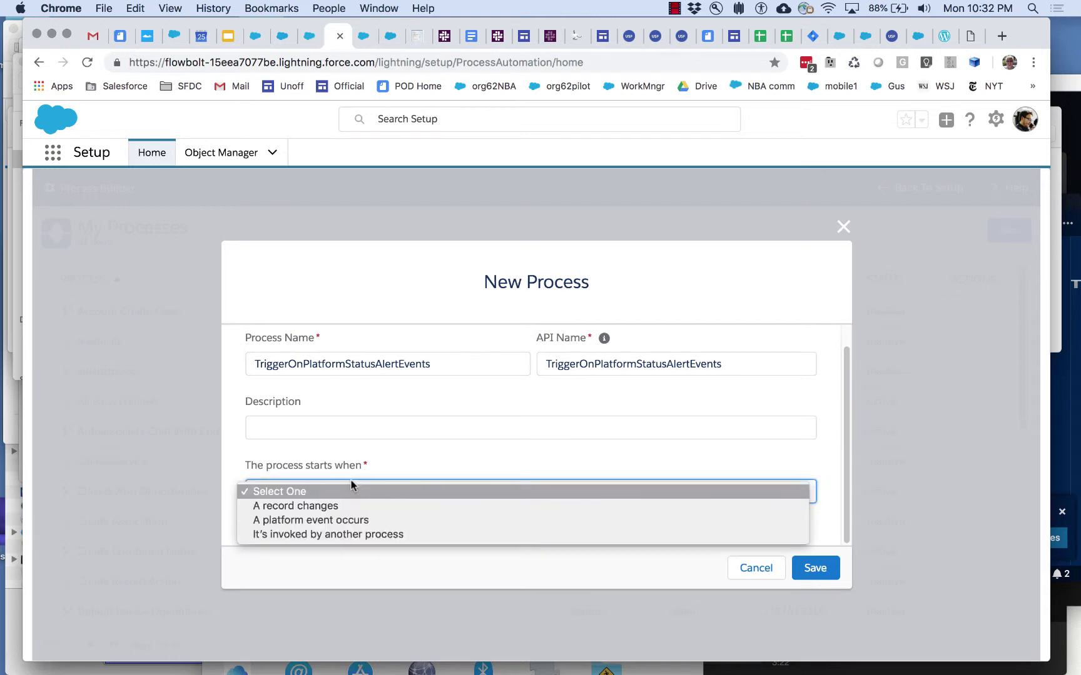
pyautogui.click(340, 519)
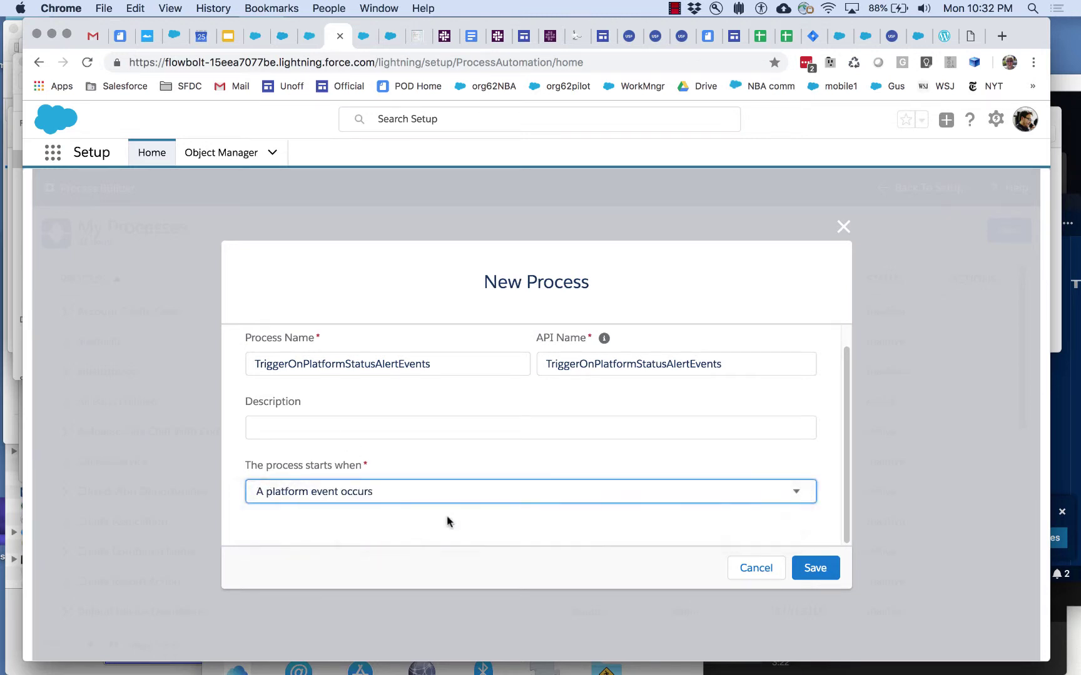
pyautogui.click(819, 566)
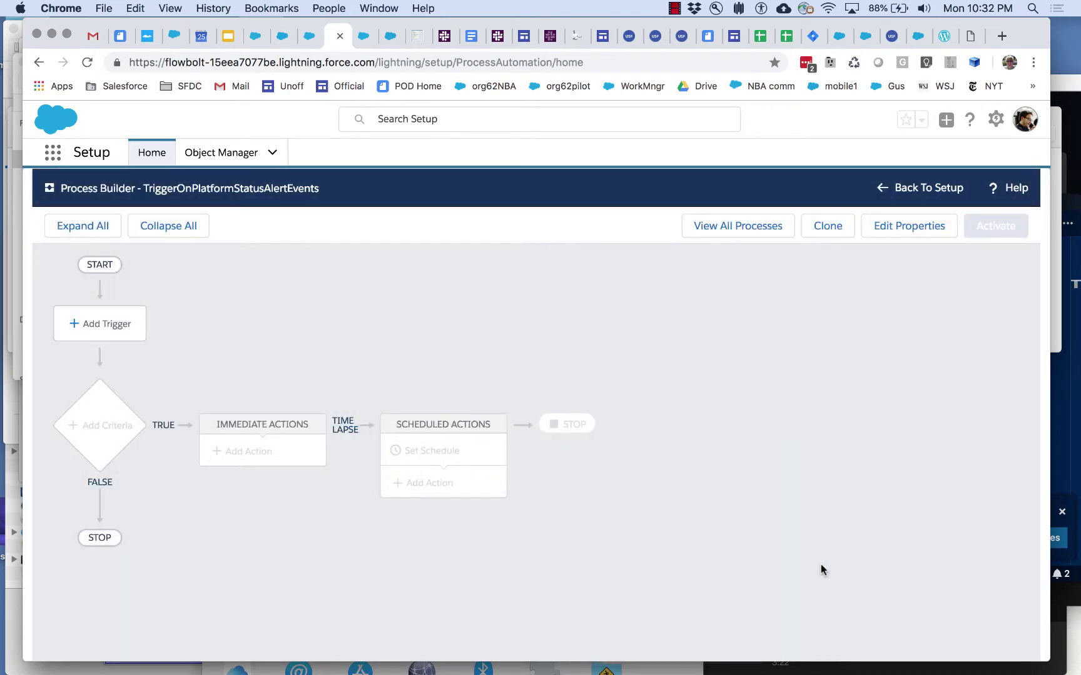
# Step: Set the process trigger's platform event to Platform Status Alert Event
pyautogui.click(94, 324)
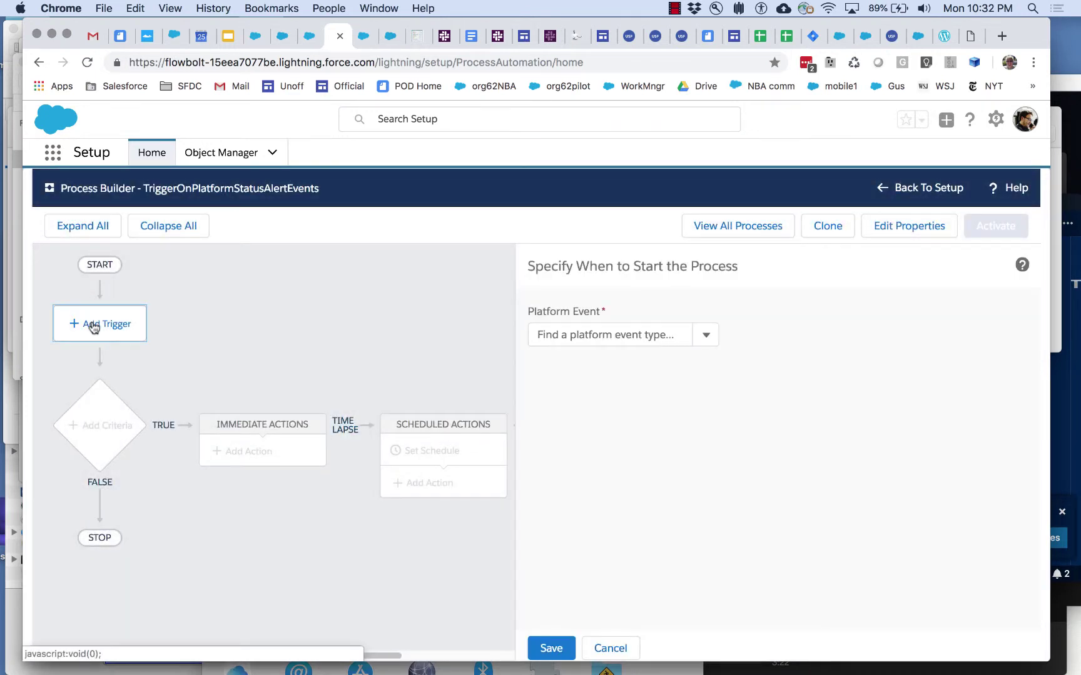
pyautogui.click(702, 337)
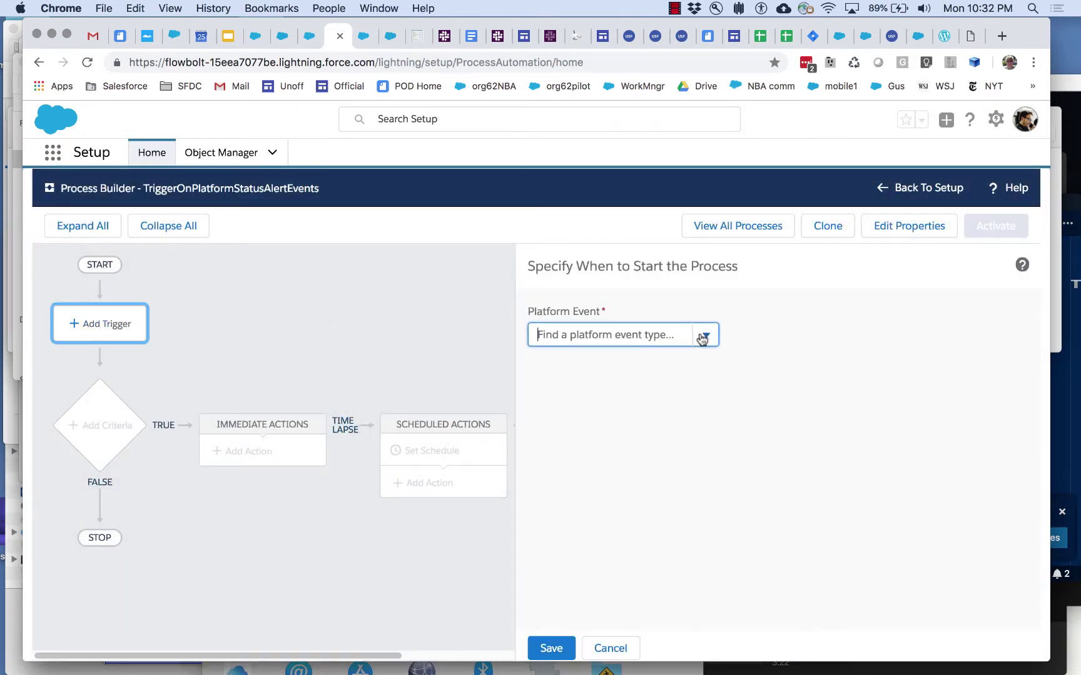
pyautogui.scroll(-3, 656, 422)
pyautogui.scroll(-3, 657, 424)
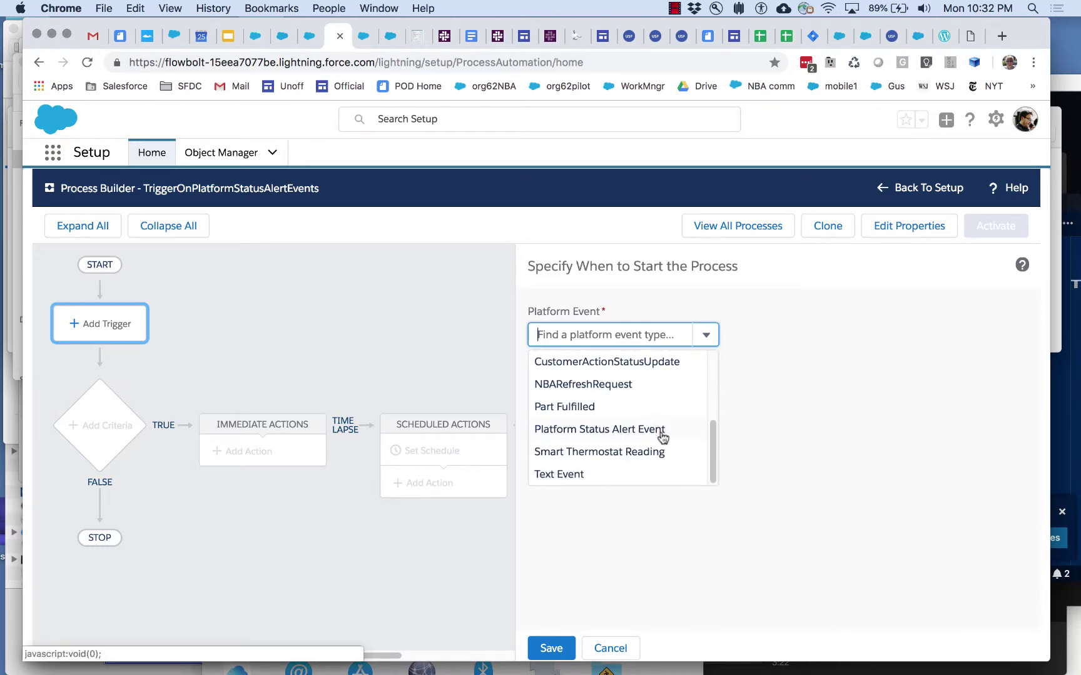
pyautogui.scroll(5, 587, 408)
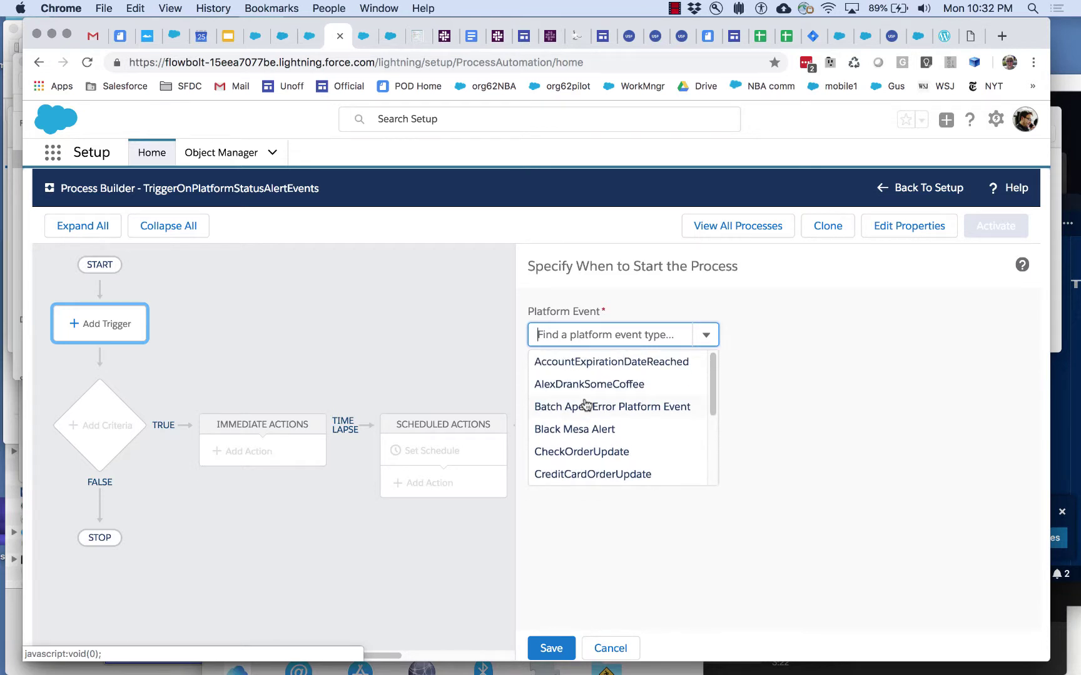
pyautogui.scroll(-2, 587, 405)
pyautogui.scroll(-3, 587, 405)
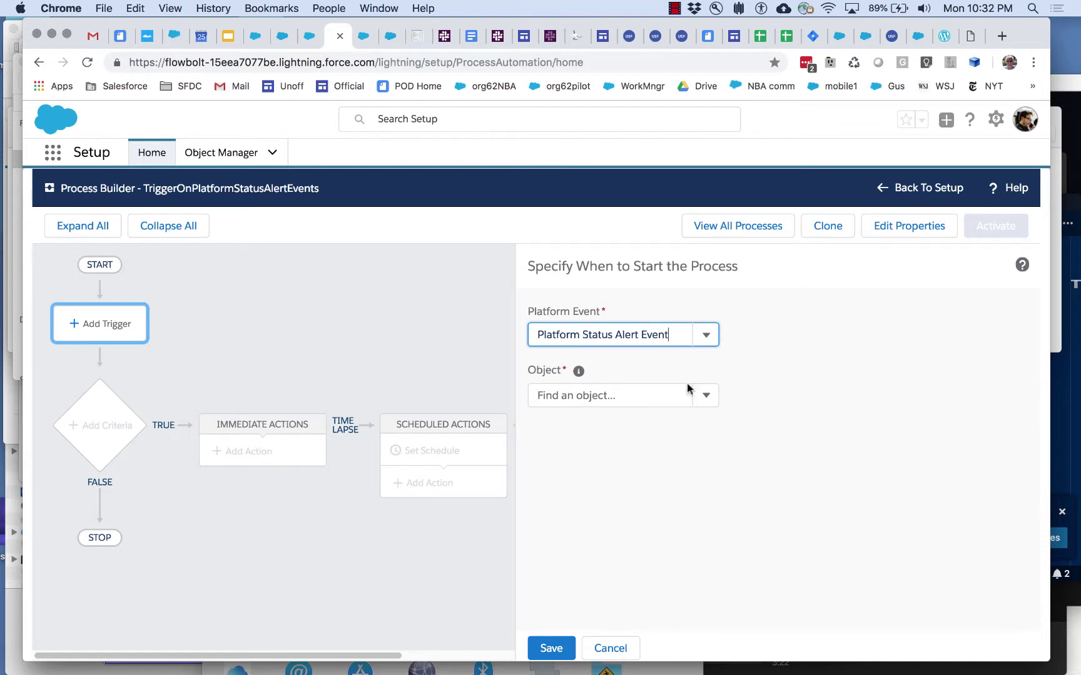
pyautogui.click(706, 335)
pyautogui.scroll(5, 659, 385)
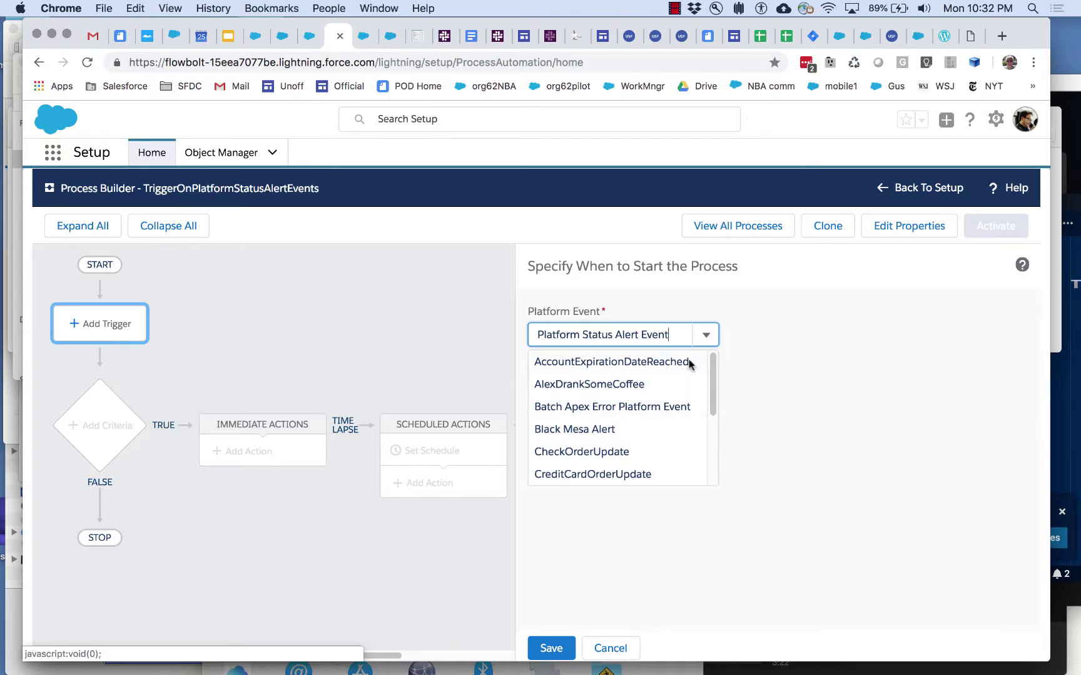
pyautogui.scroll(-3, 619, 457)
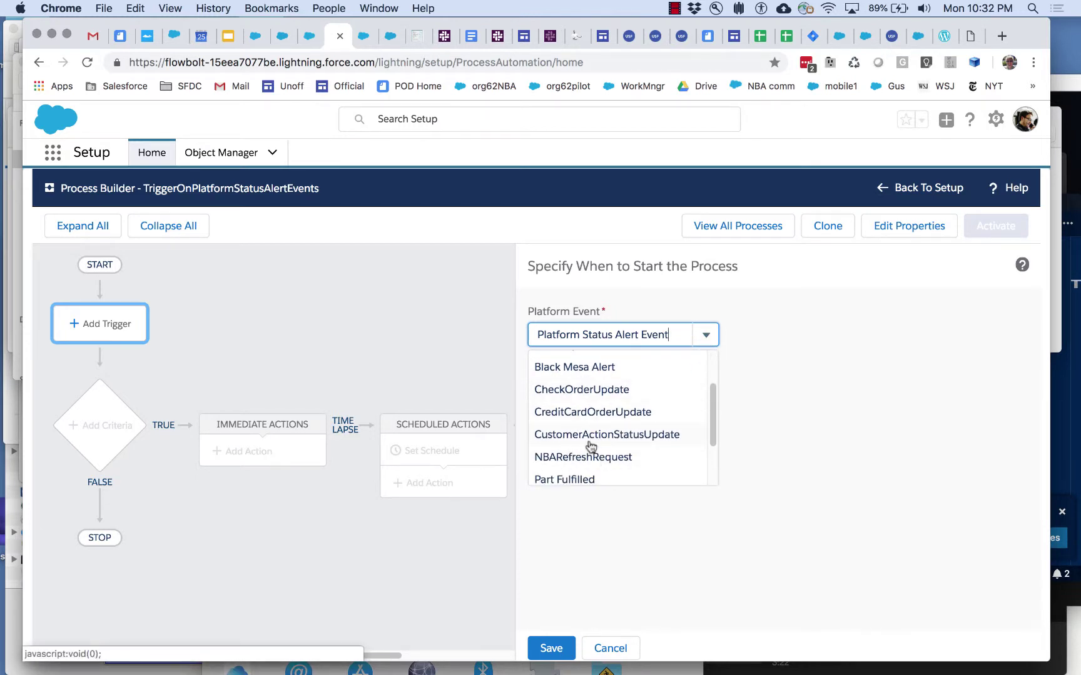
pyautogui.scroll(3, 652, 401)
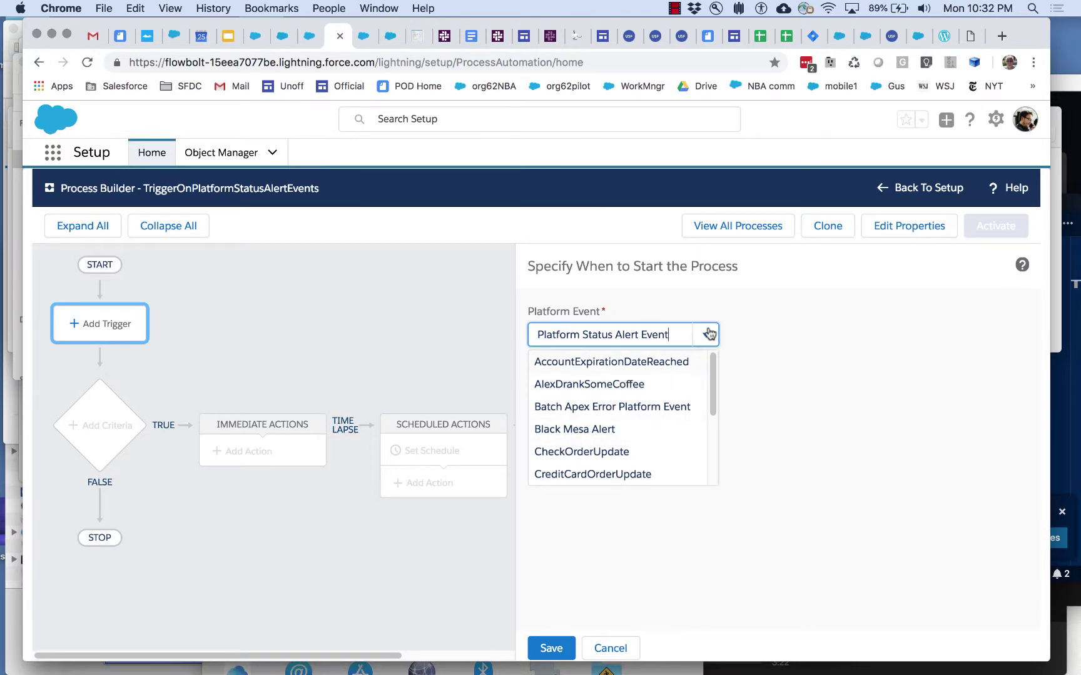
pyautogui.scroll(-5, 667, 470)
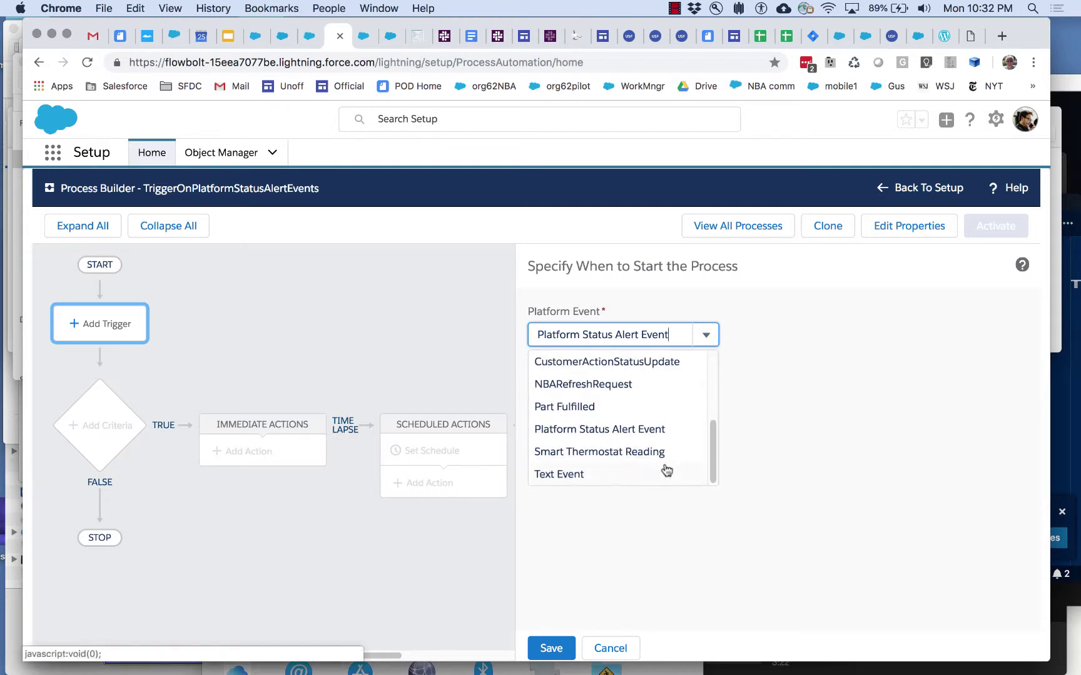
pyautogui.click(622, 430)
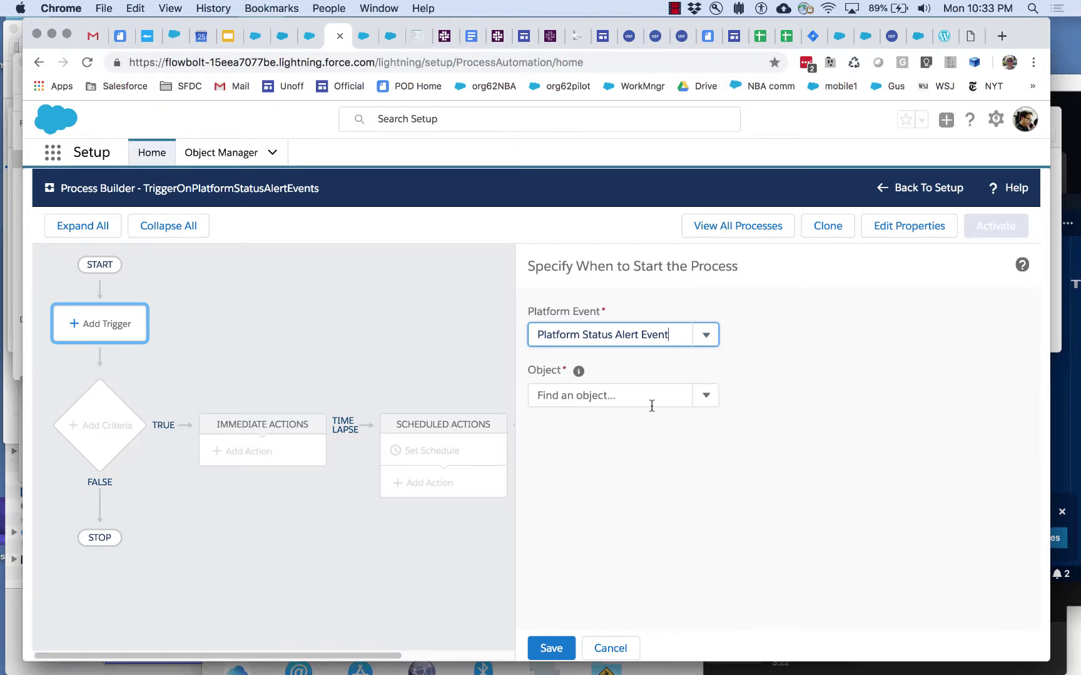
# Step: Set the trigger's Object to User by searching 'User' in the object list
pyautogui.click(705, 401)
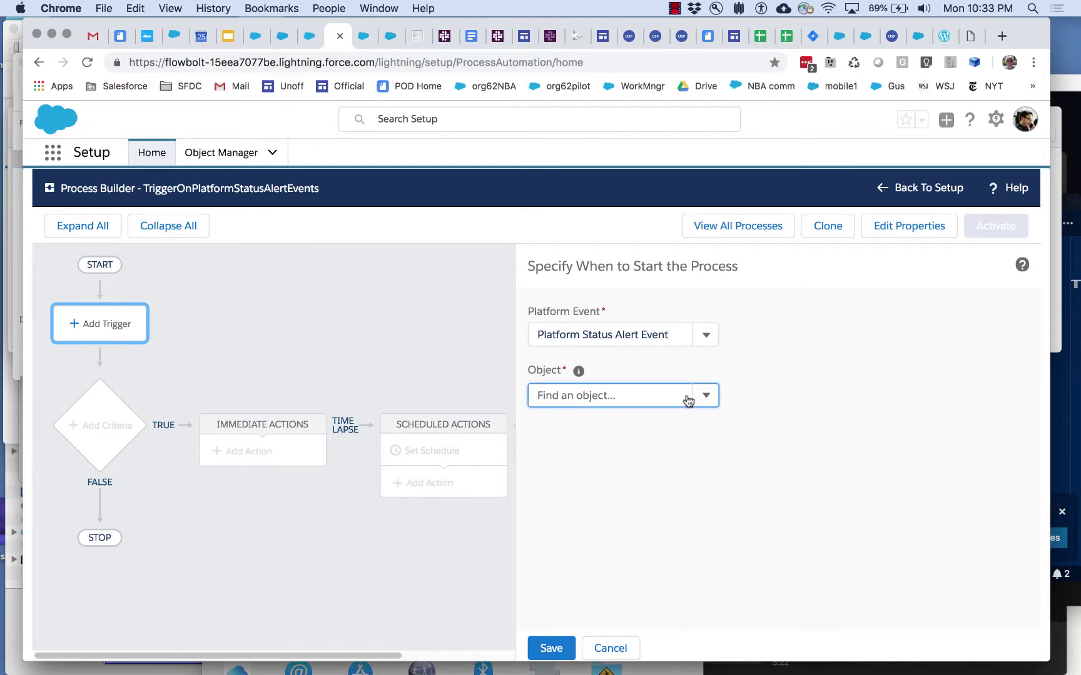
pyautogui.click(687, 396)
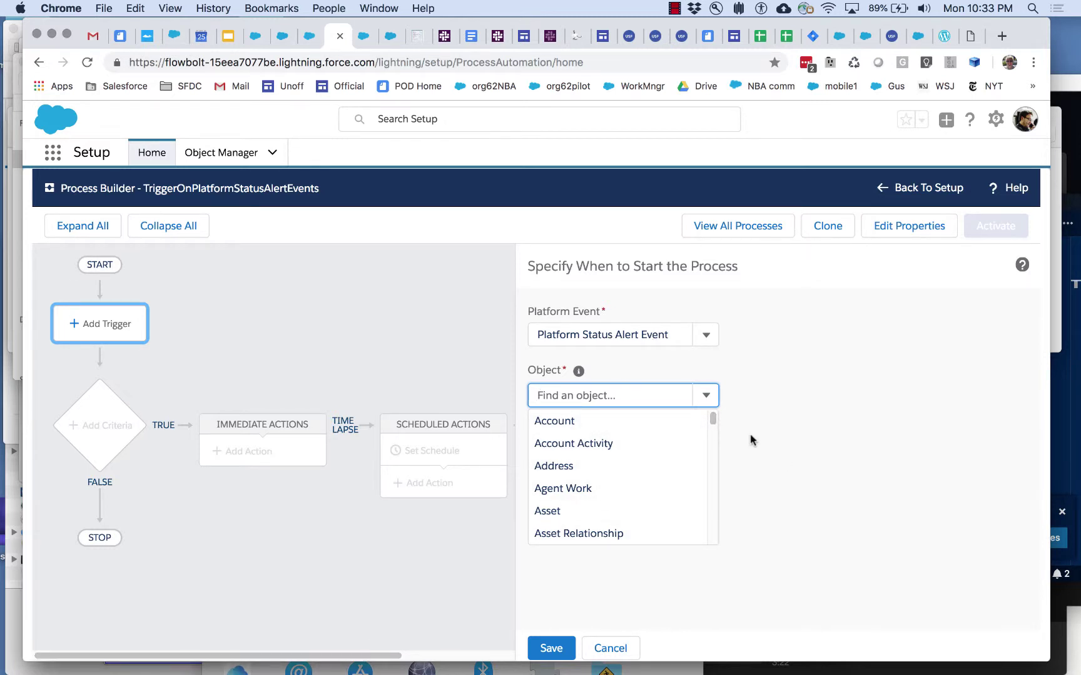
pyautogui.moveTo(577, 371)
pyautogui.moveTo(713, 418); pyautogui.dragTo(716, 563)
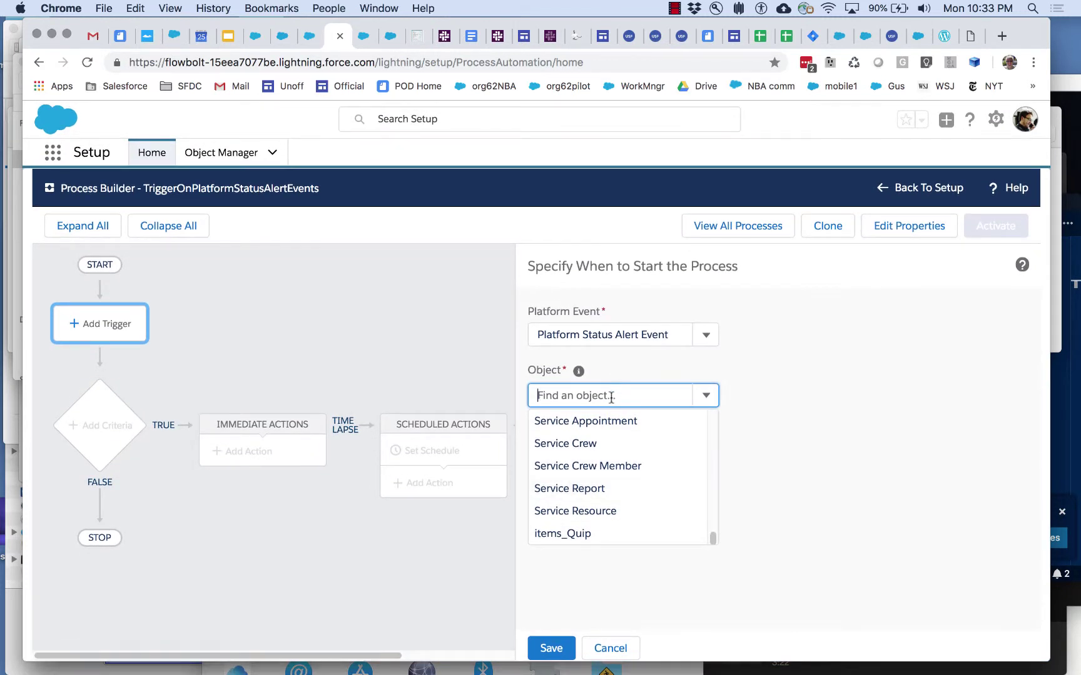
pyautogui.write('User')
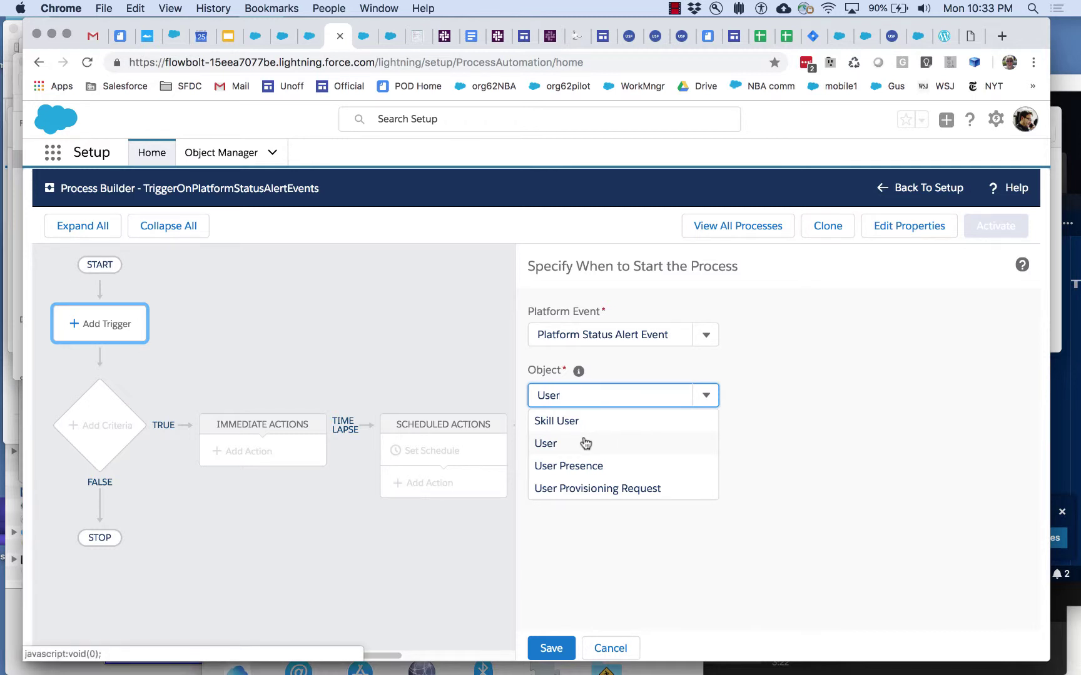
pyautogui.click(585, 444)
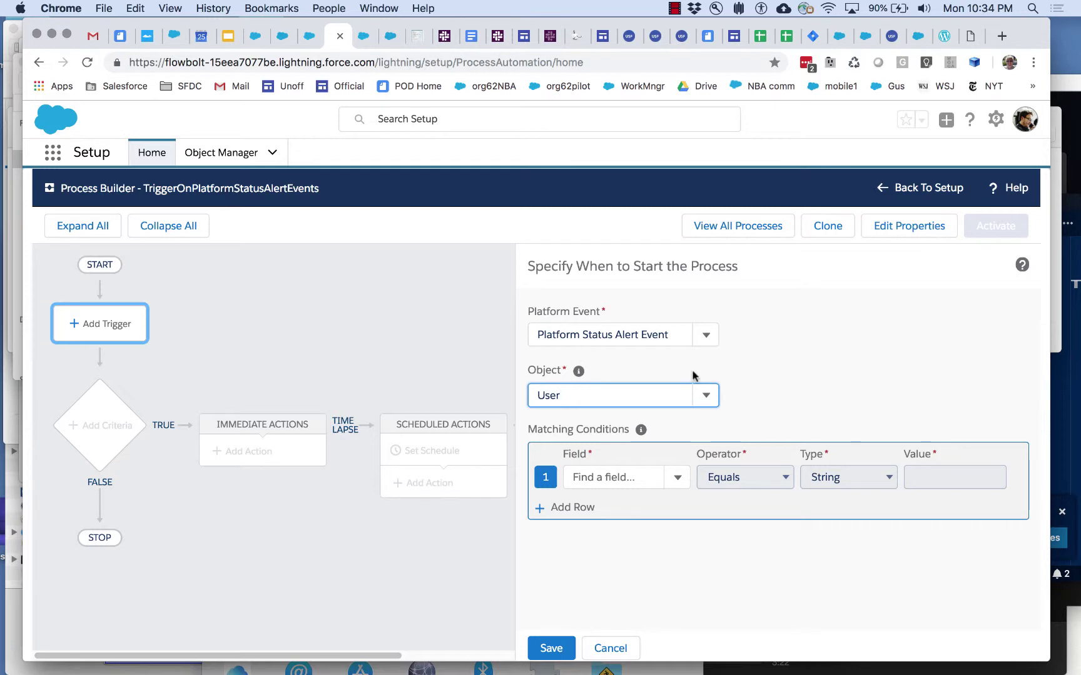
# Step: Add the condition User ID equals Event Reference Created By ID and save the trigger
pyautogui.click(677, 478)
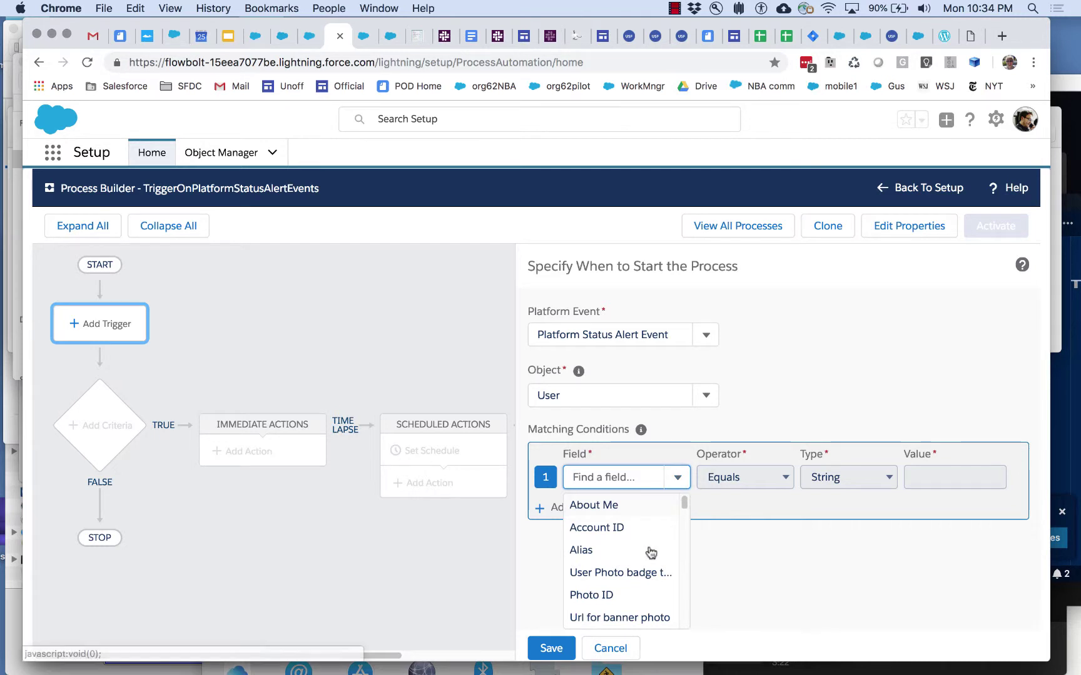
pyautogui.scroll(-3, 649, 551)
pyautogui.scroll(-5, 650, 552)
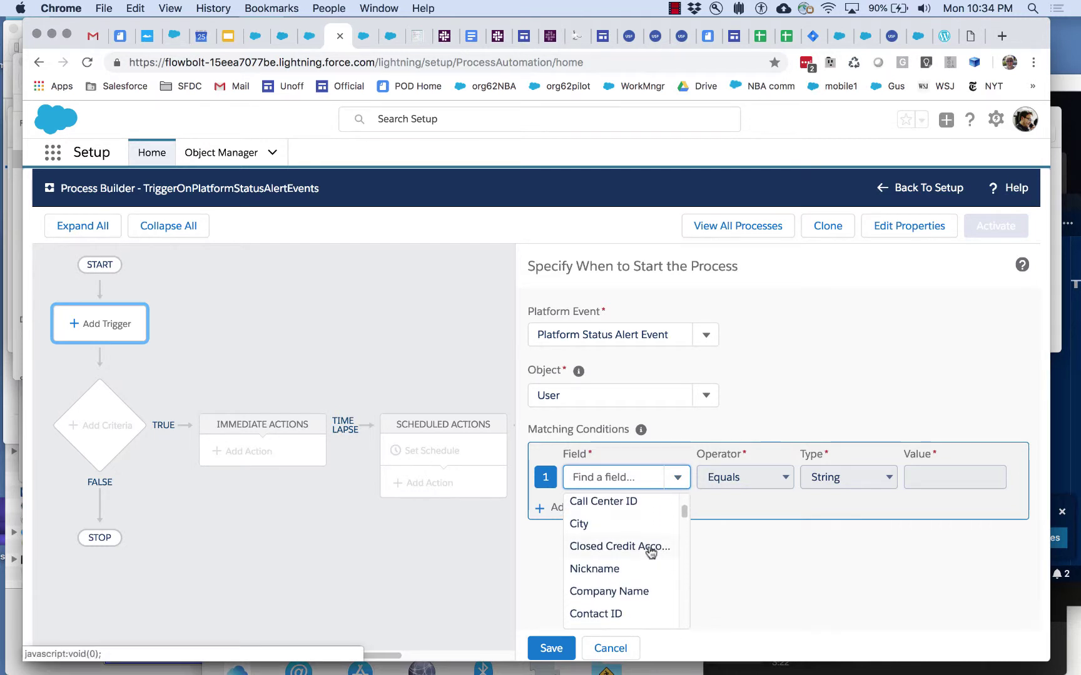
pyautogui.scroll(-10, 650, 552)
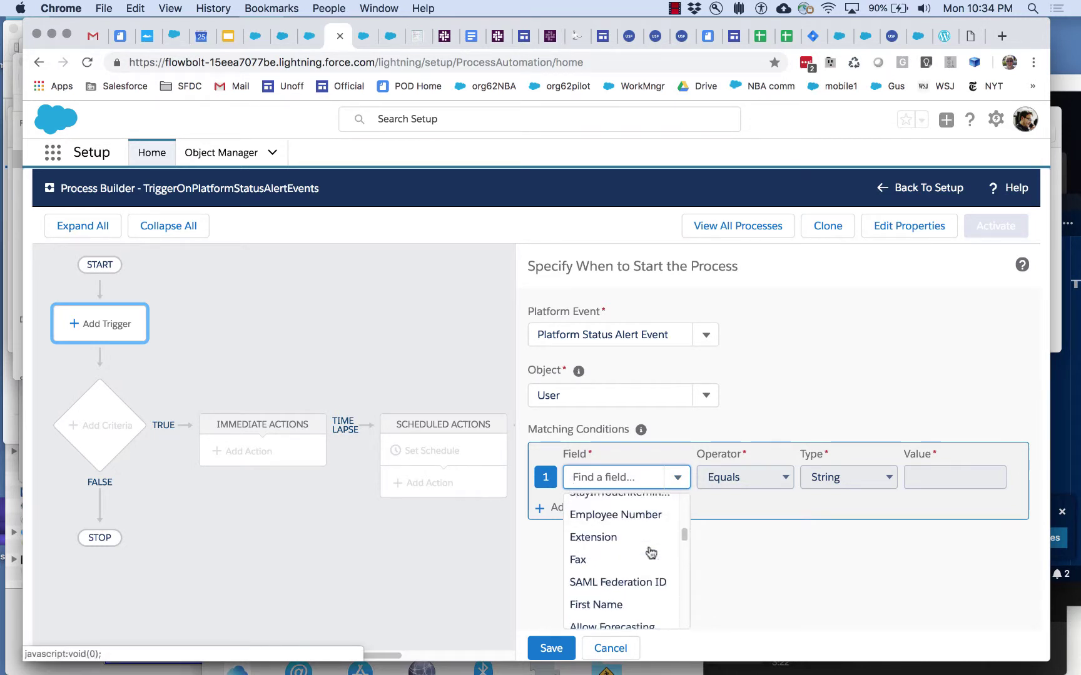
pyautogui.click(650, 550)
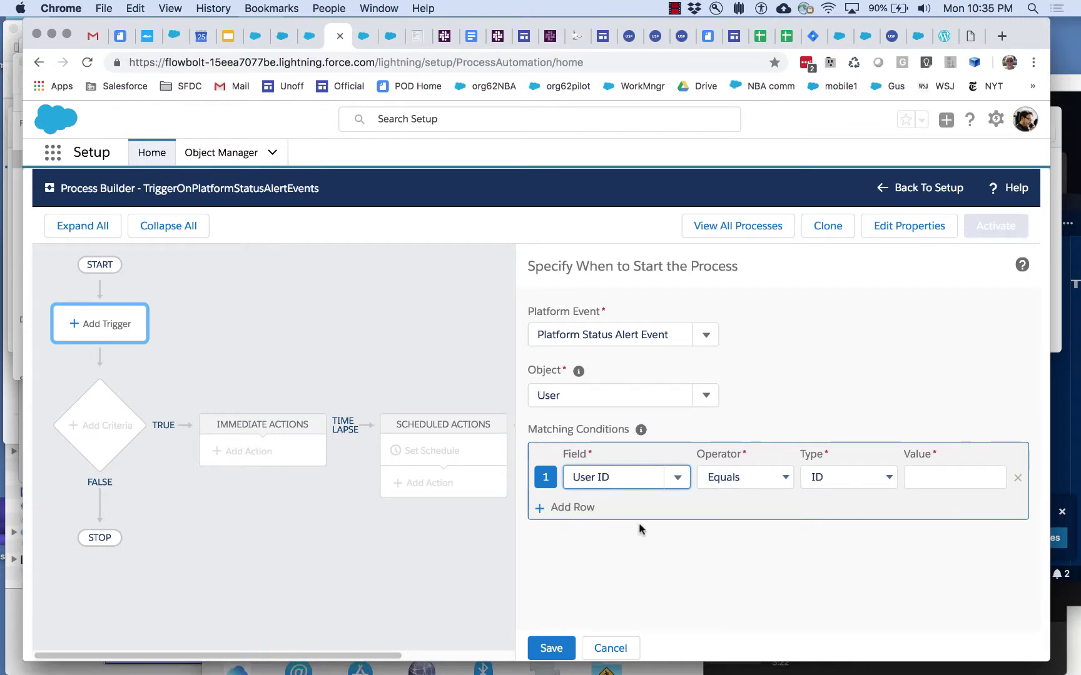
pyautogui.click(878, 488)
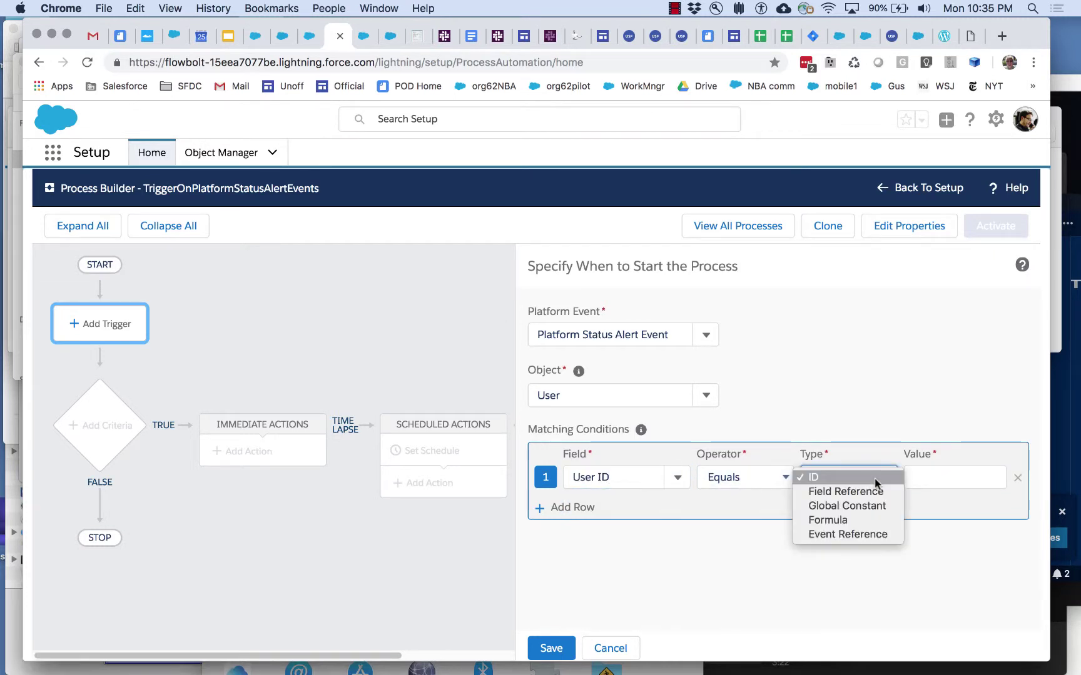
pyautogui.click(856, 532)
pyautogui.click(950, 480)
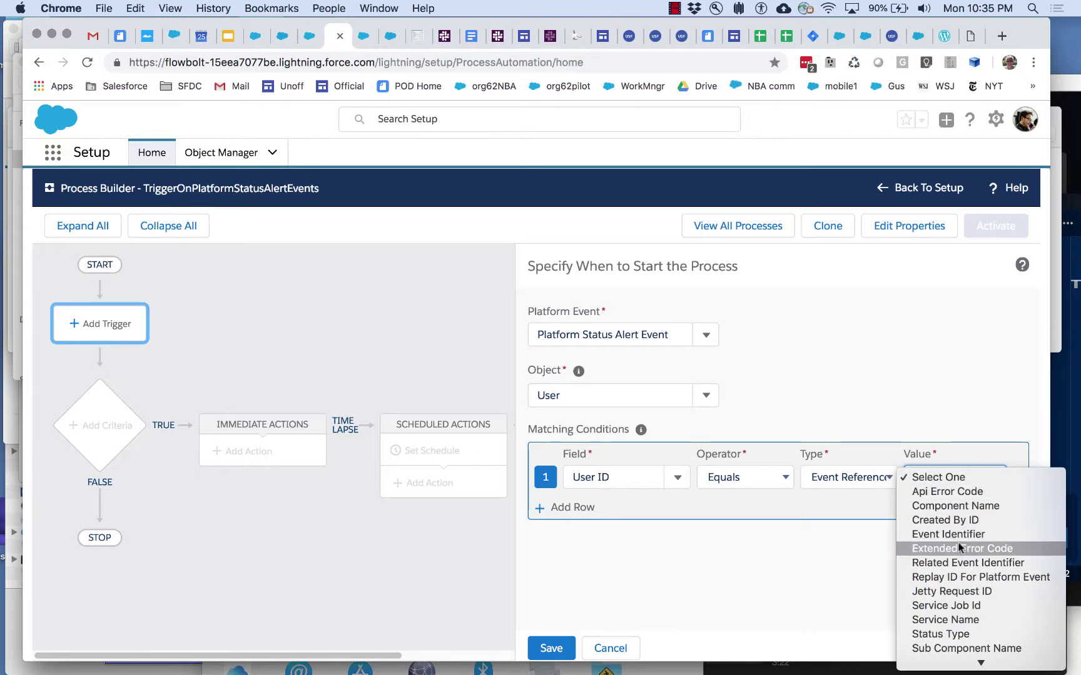
pyautogui.click(955, 521)
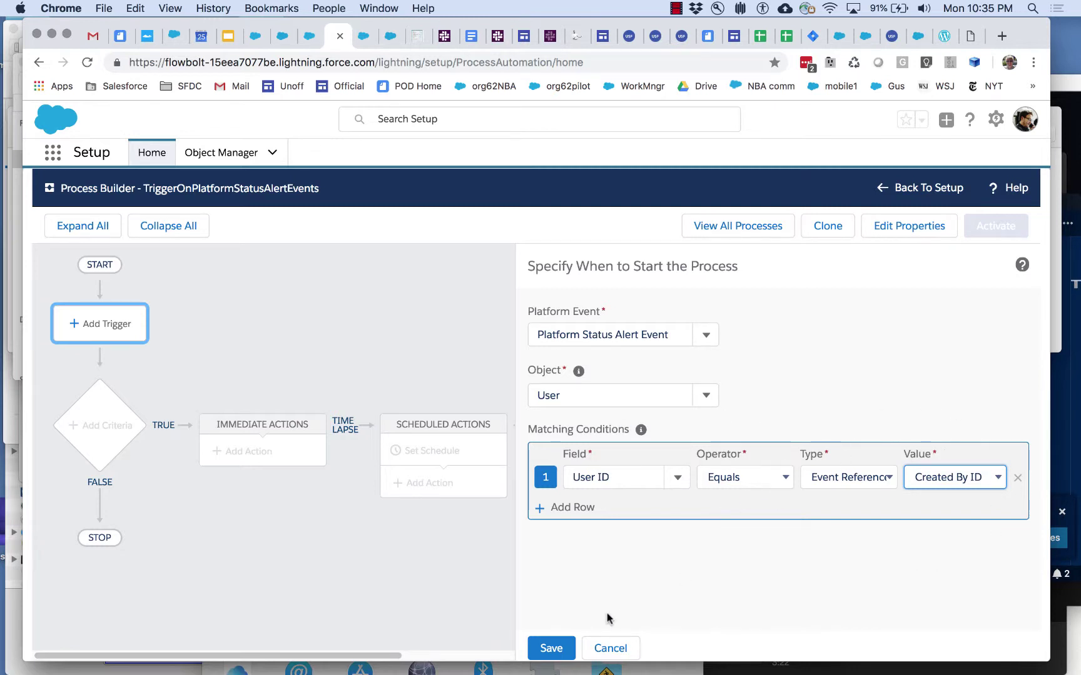
pyautogui.click(550, 648)
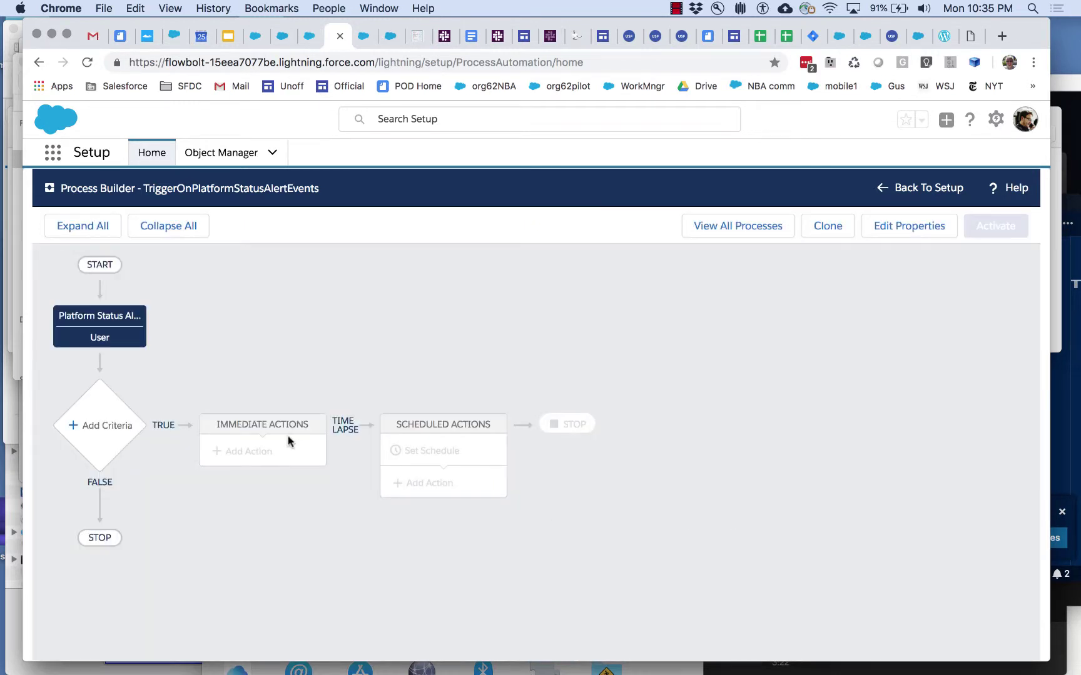
# Step: Add a no-criteria node named 'Pass Through' that just executes the actions, and save it
pyautogui.click(99, 328)
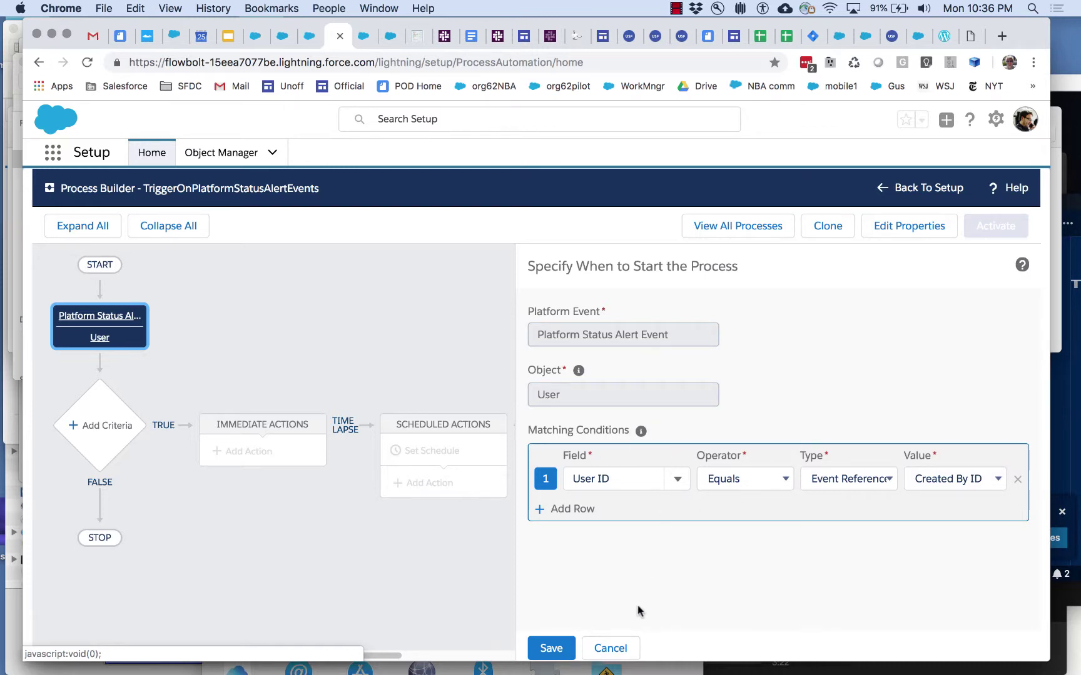
pyautogui.click(602, 651)
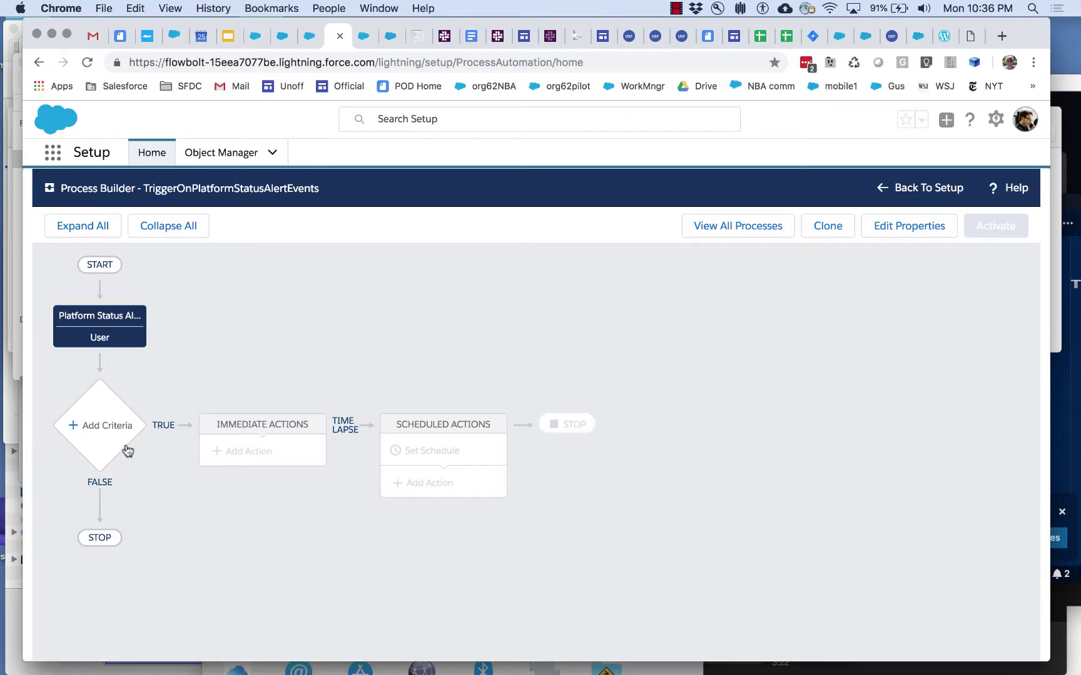
pyautogui.click(106, 432)
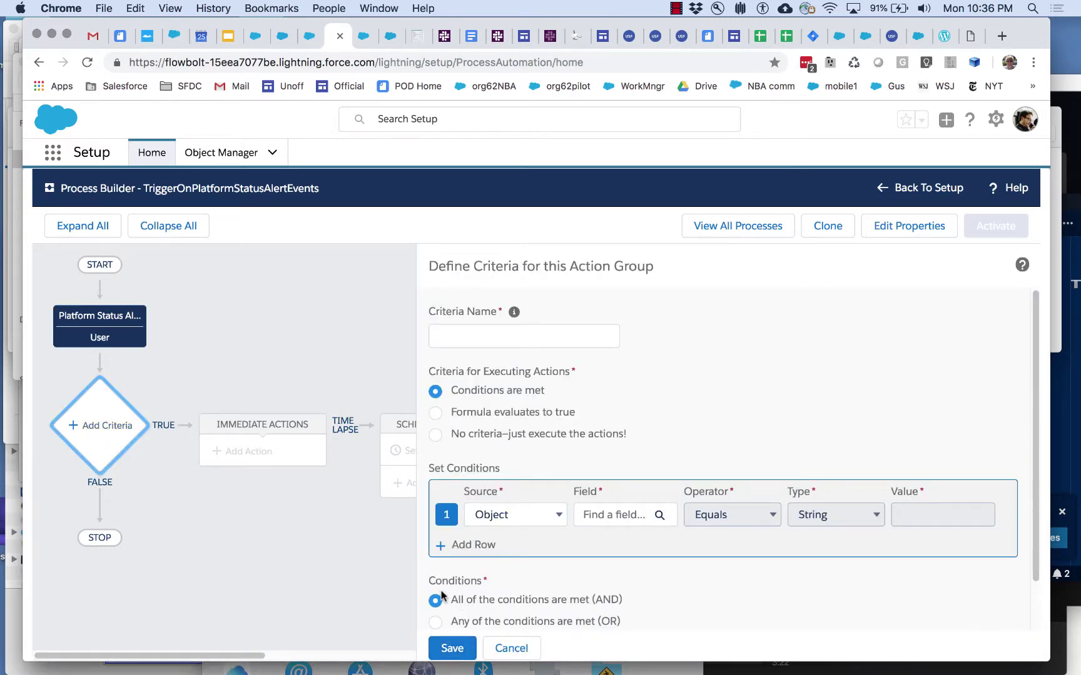
pyautogui.click(436, 435)
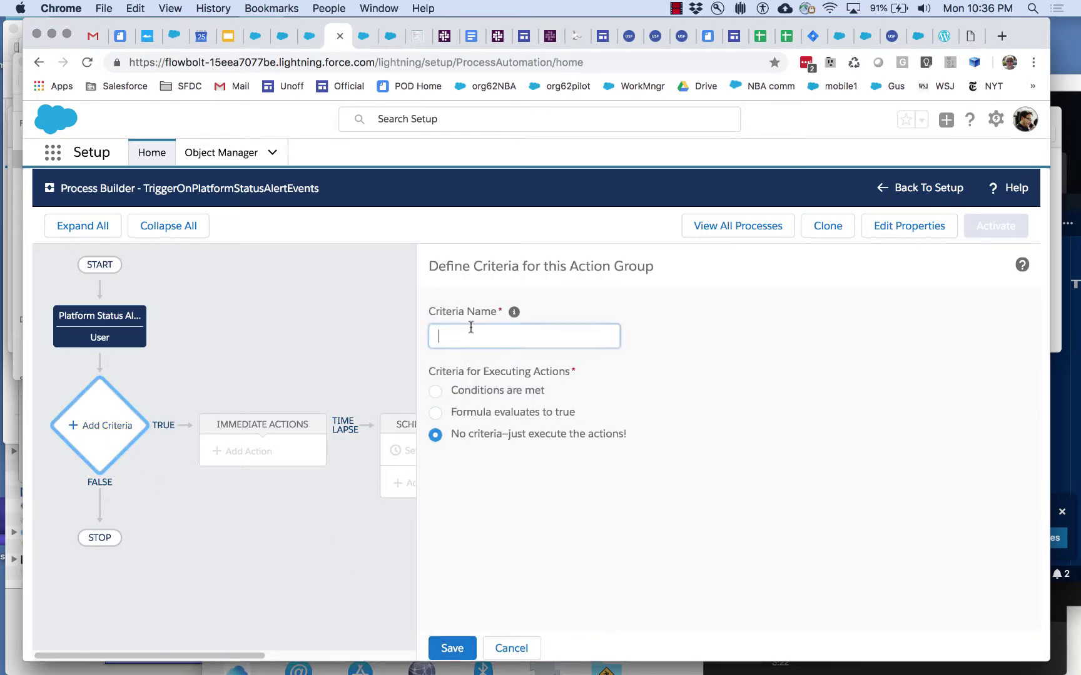
pyautogui.write('Pass')
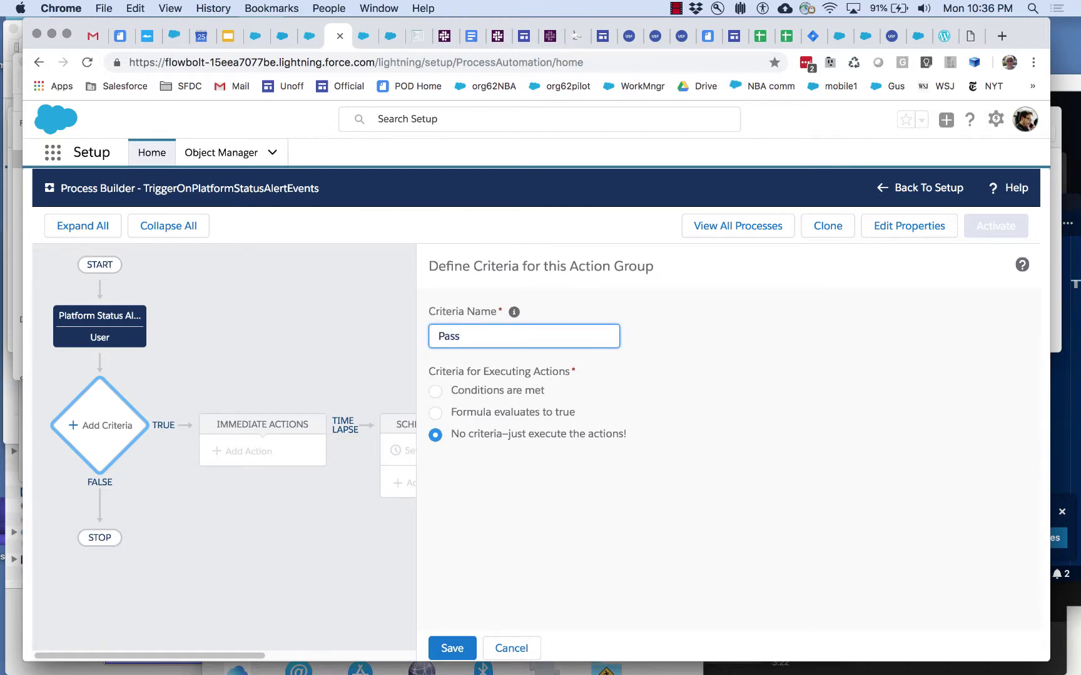
pyautogui.write(' Through')
pyautogui.click(451, 648)
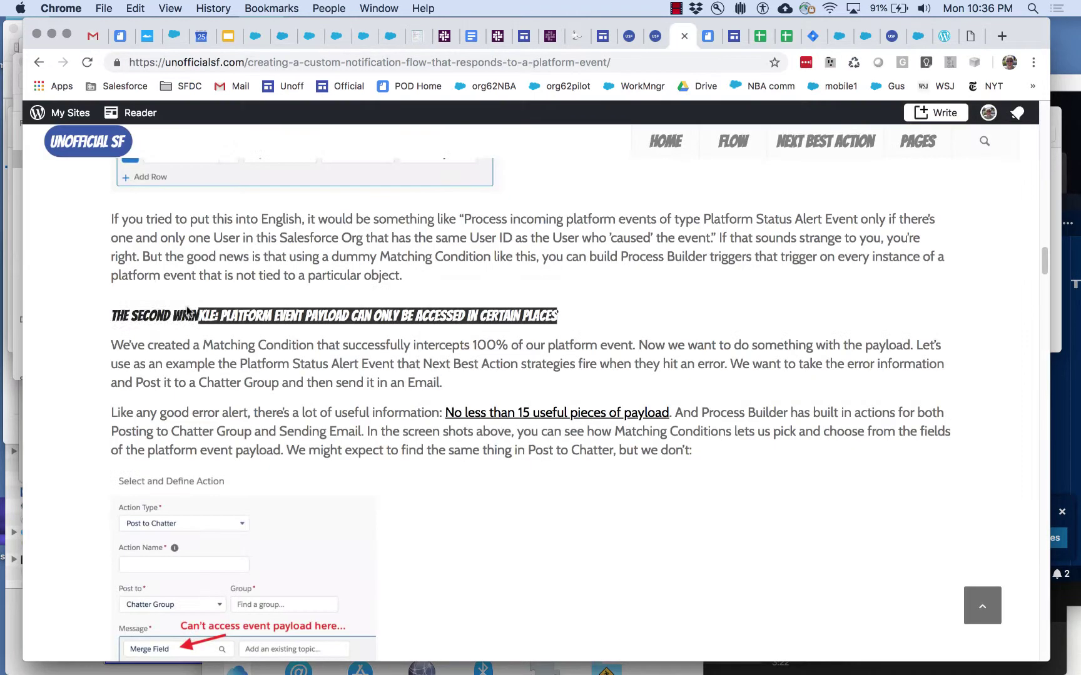
# Step: Highlight the blog's 'Second Wrinkle' heading about accessing the platform event payload
pyautogui.moveTo(188, 311); pyautogui.dragTo(102, 313)
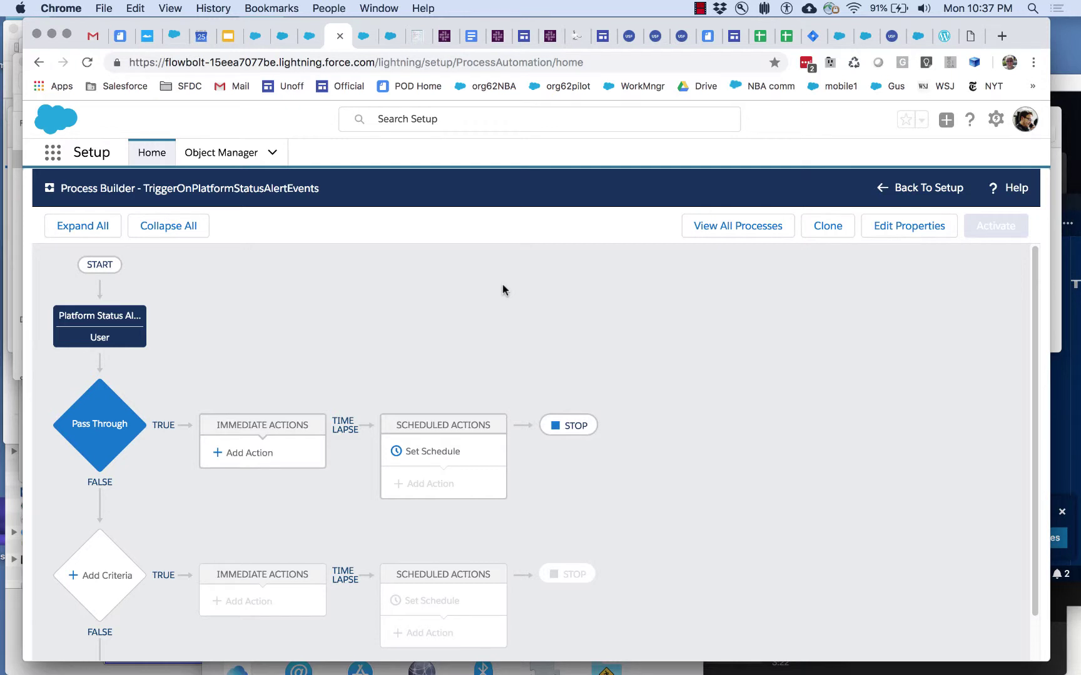
# Step: Add an immediate action under Pass Through with Action Type Post to Chatter instead of Email Alerts
pyautogui.click(249, 453)
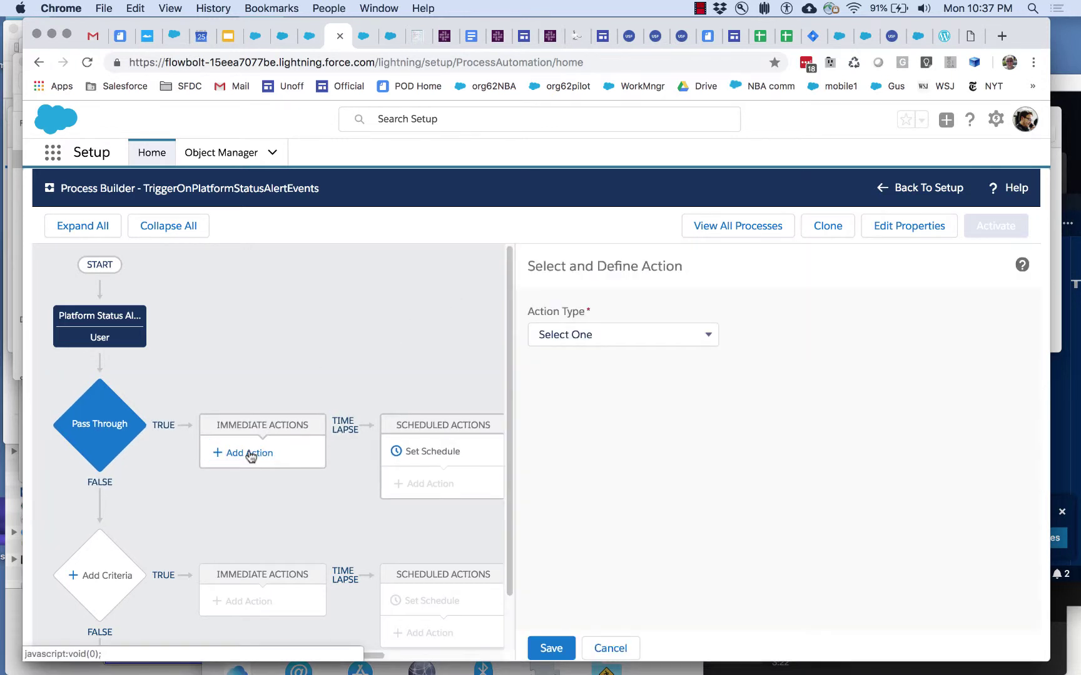
pyautogui.click(617, 337)
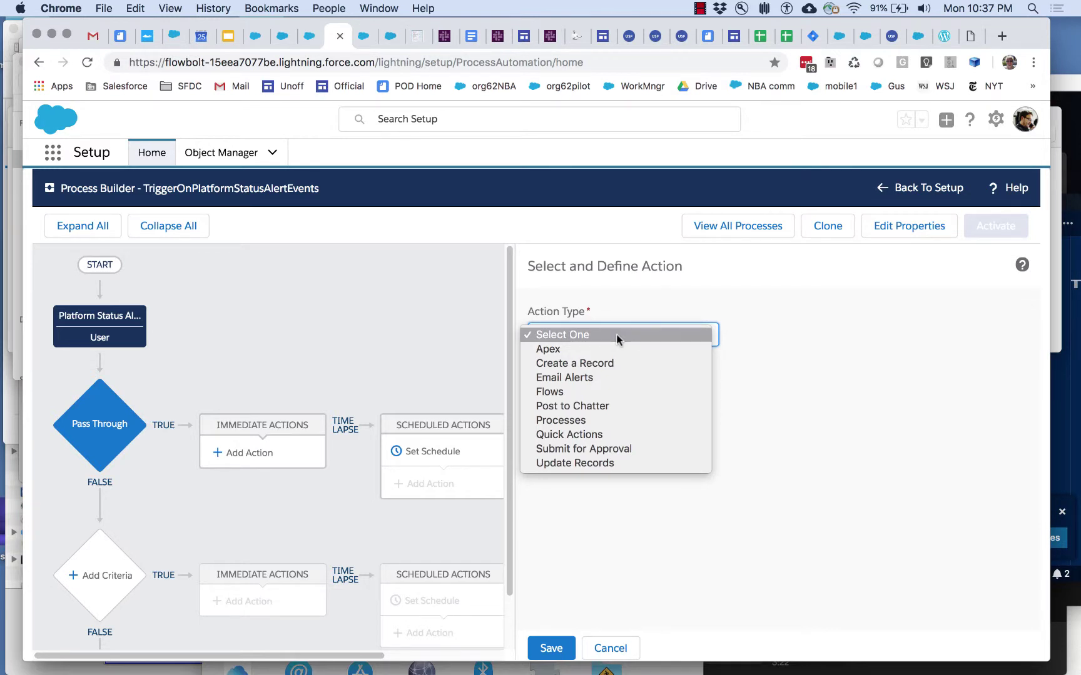
pyautogui.click(600, 379)
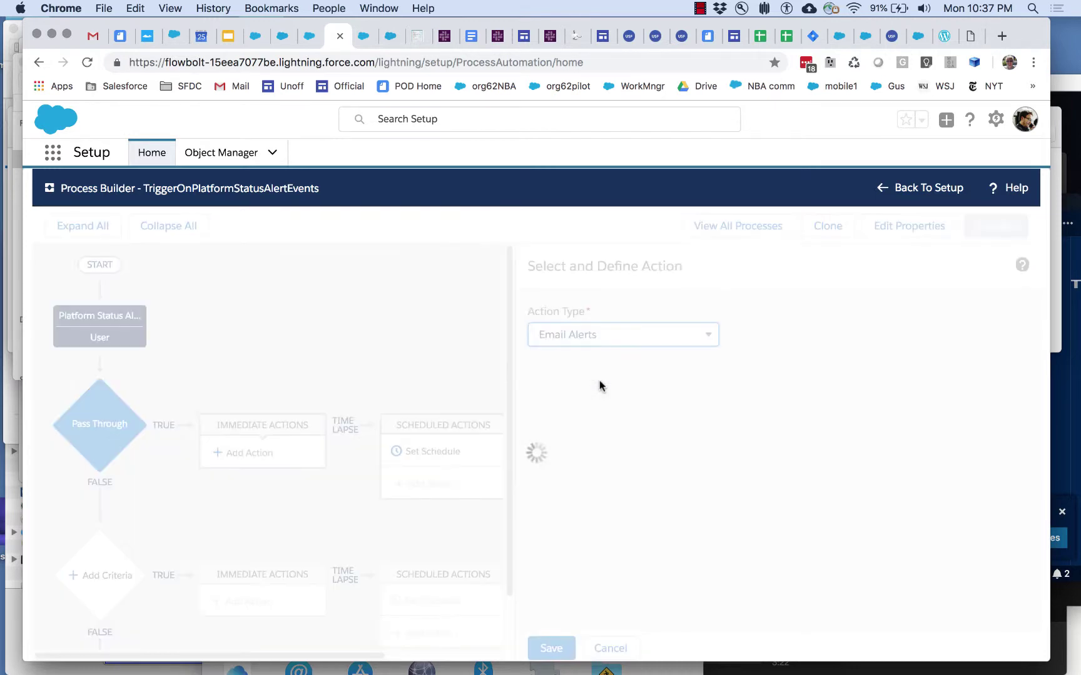
pyautogui.click(629, 452)
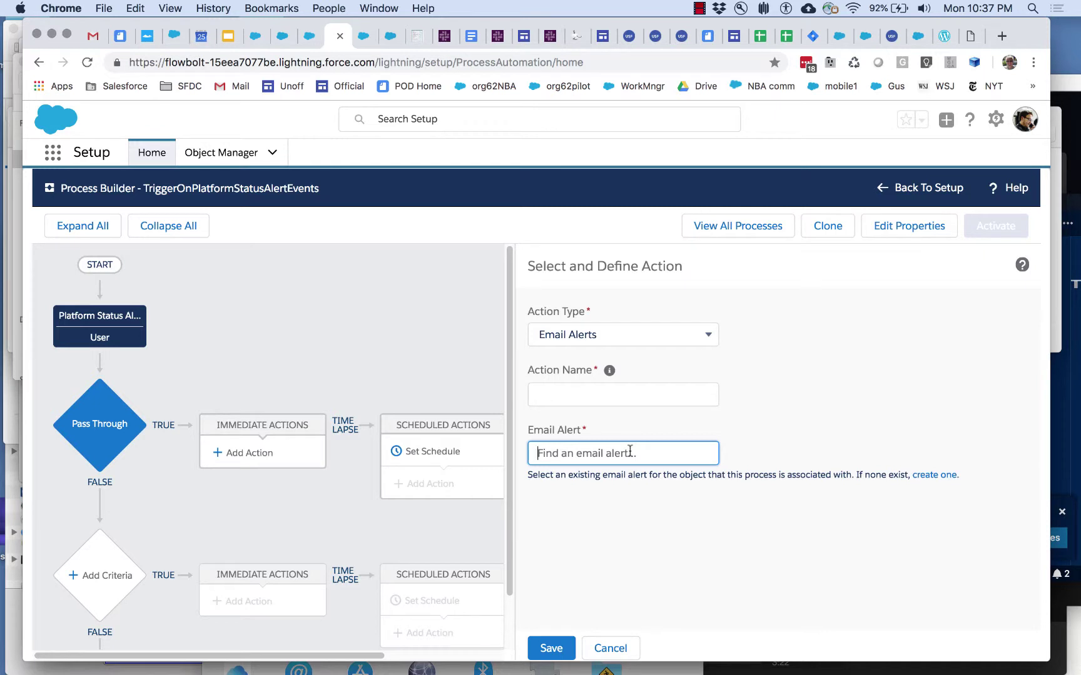
pyautogui.click(708, 336)
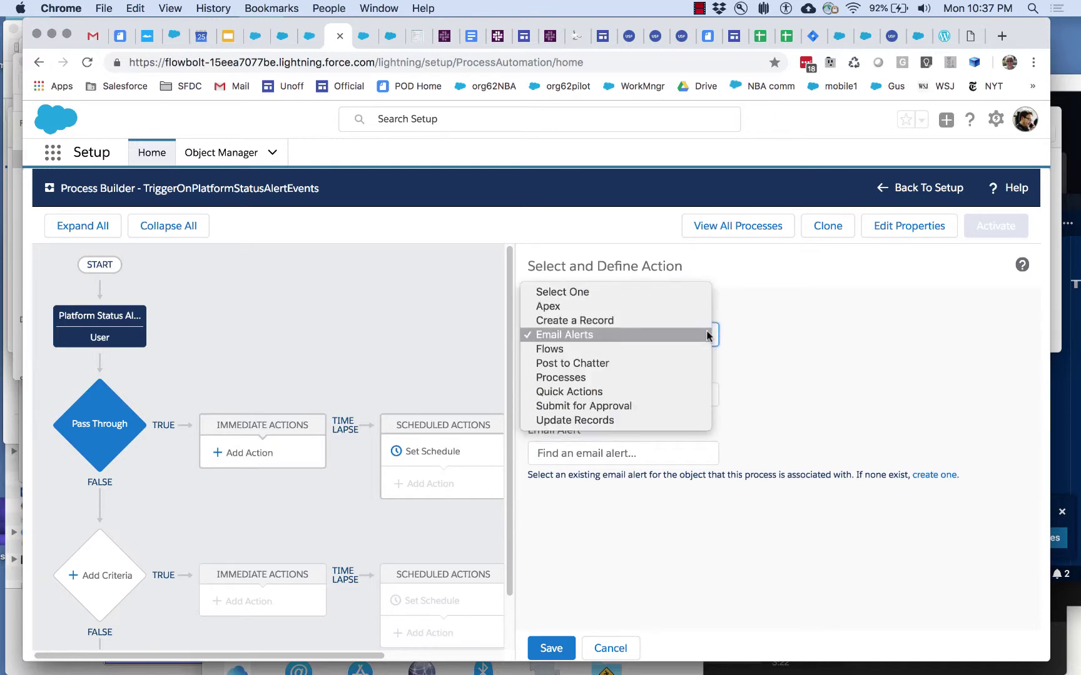
pyautogui.click(627, 364)
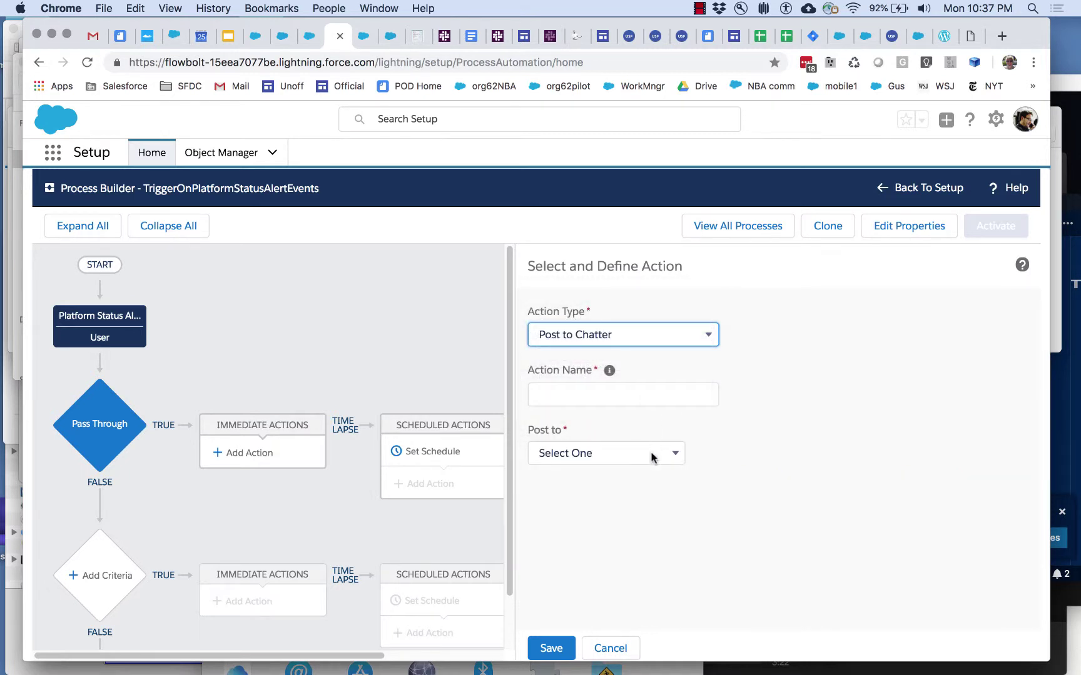
# Step: Direct the Chatter post to a user, searching for and selecting them by name
pyautogui.click(650, 453)
pyautogui.click(621, 471)
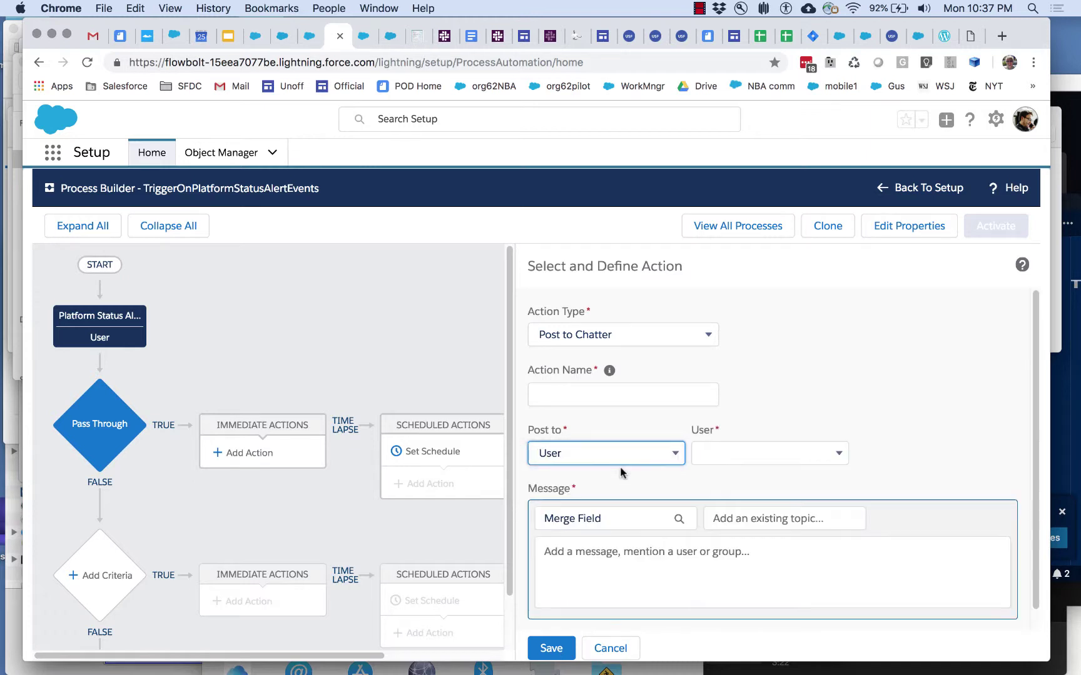
pyautogui.click(750, 455)
pyautogui.click(750, 469)
pyautogui.click(866, 450)
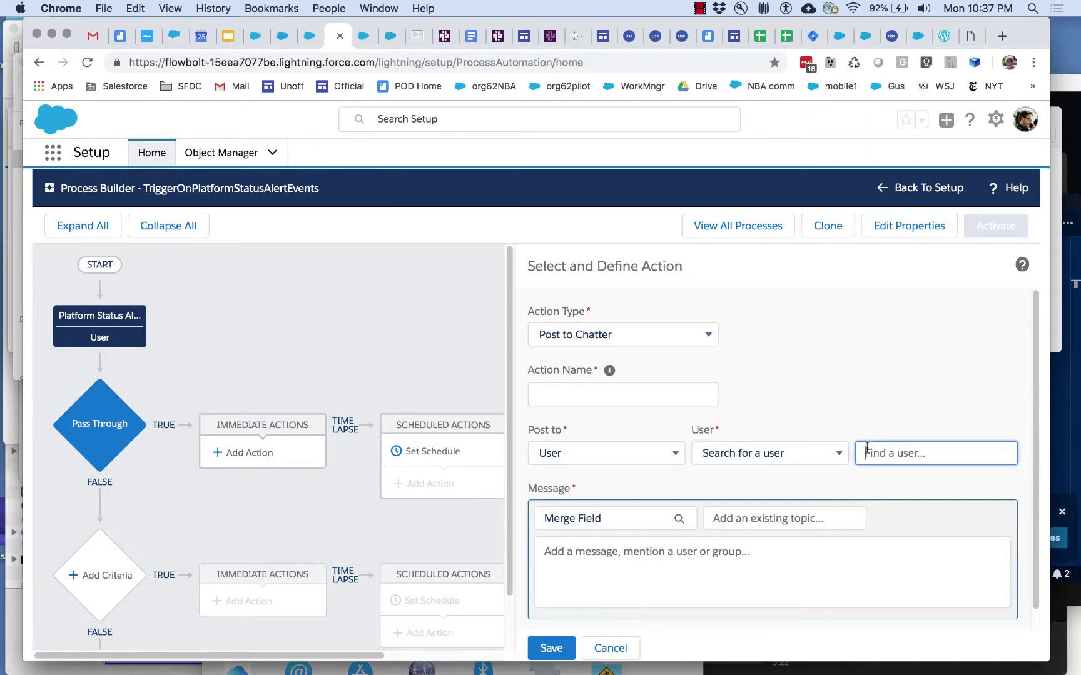
pyautogui.write('eric')
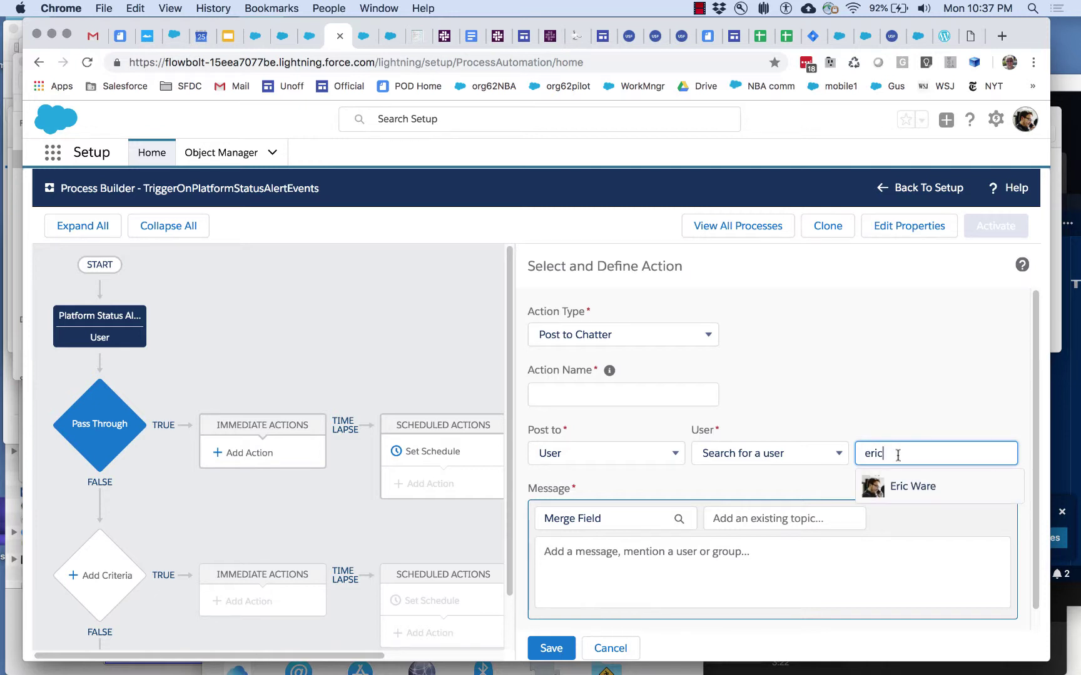
pyautogui.click(890, 486)
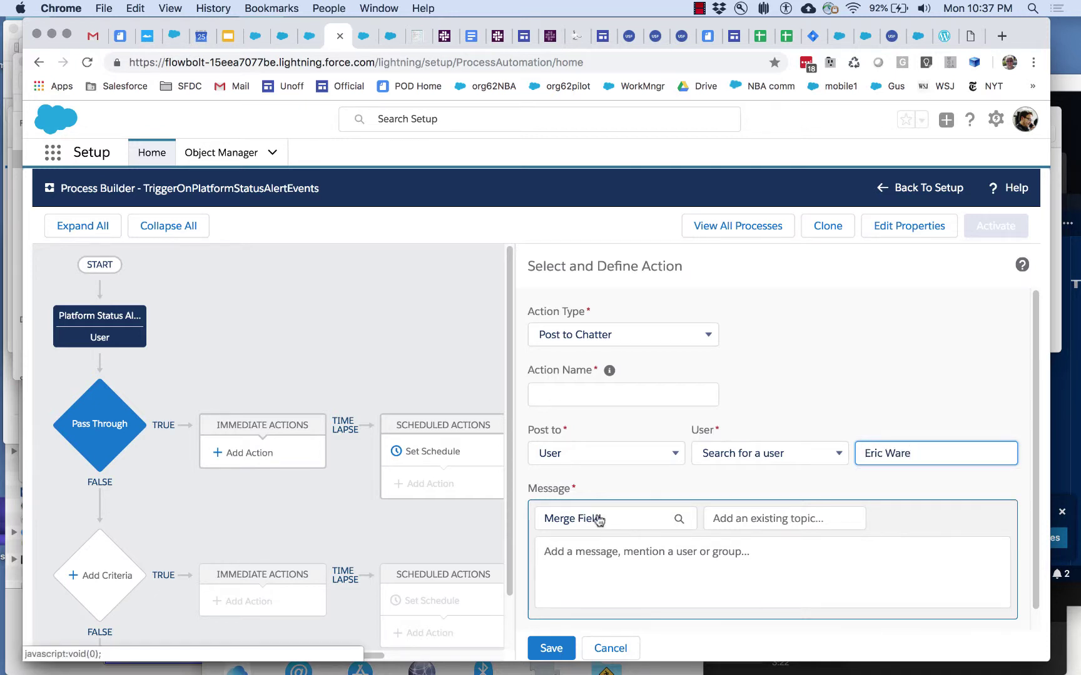
# Step: Open the message's merge field picker, cancel it, and discard the Chatter action
pyautogui.click(644, 518)
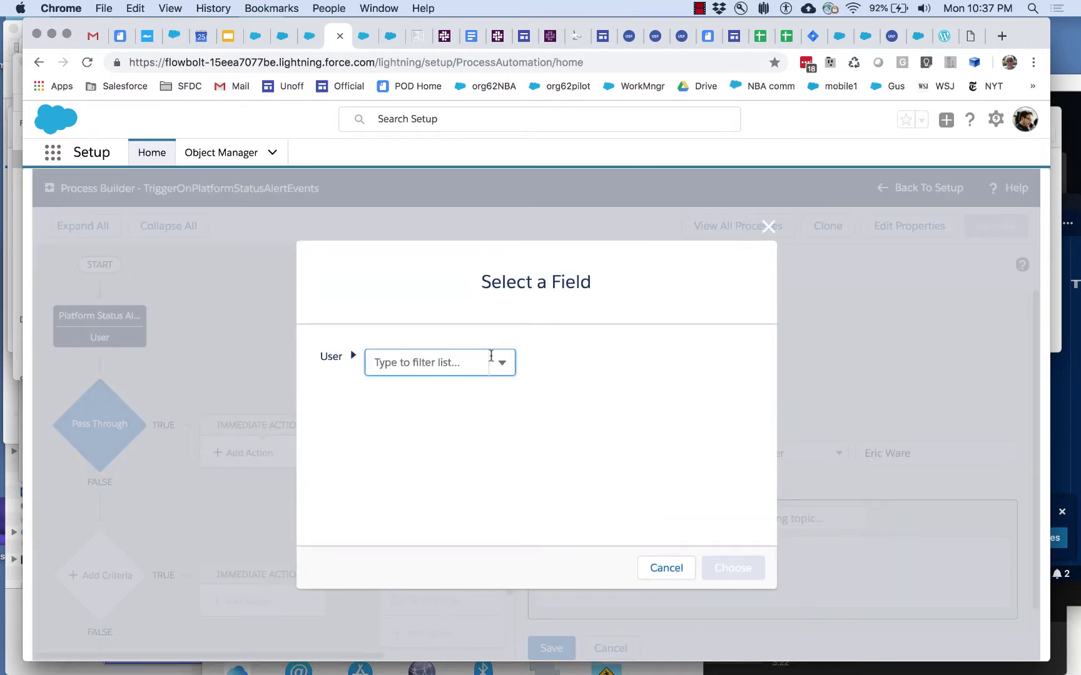
pyautogui.click(336, 355)
pyautogui.doubleClick(336, 355)
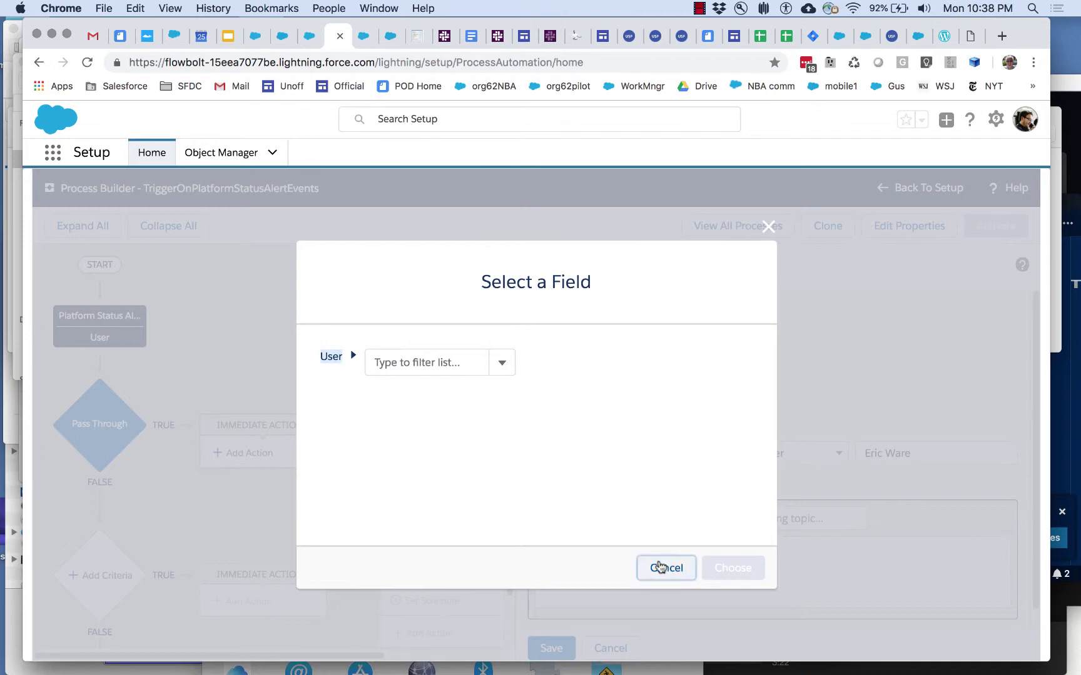
pyautogui.click(660, 567)
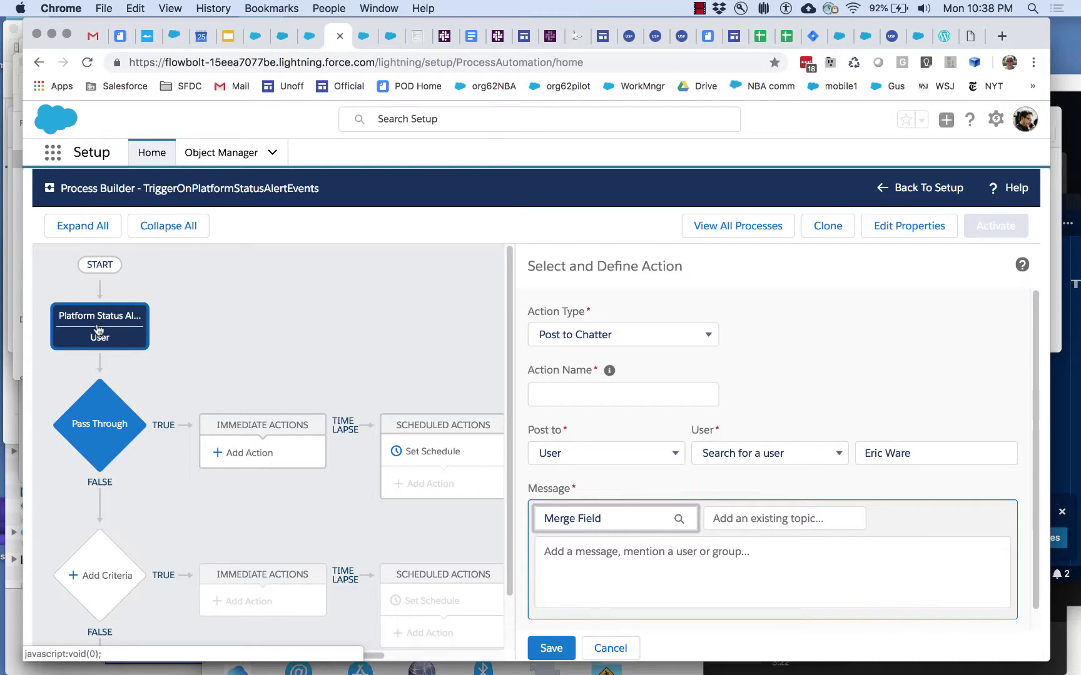
pyautogui.click(610, 648)
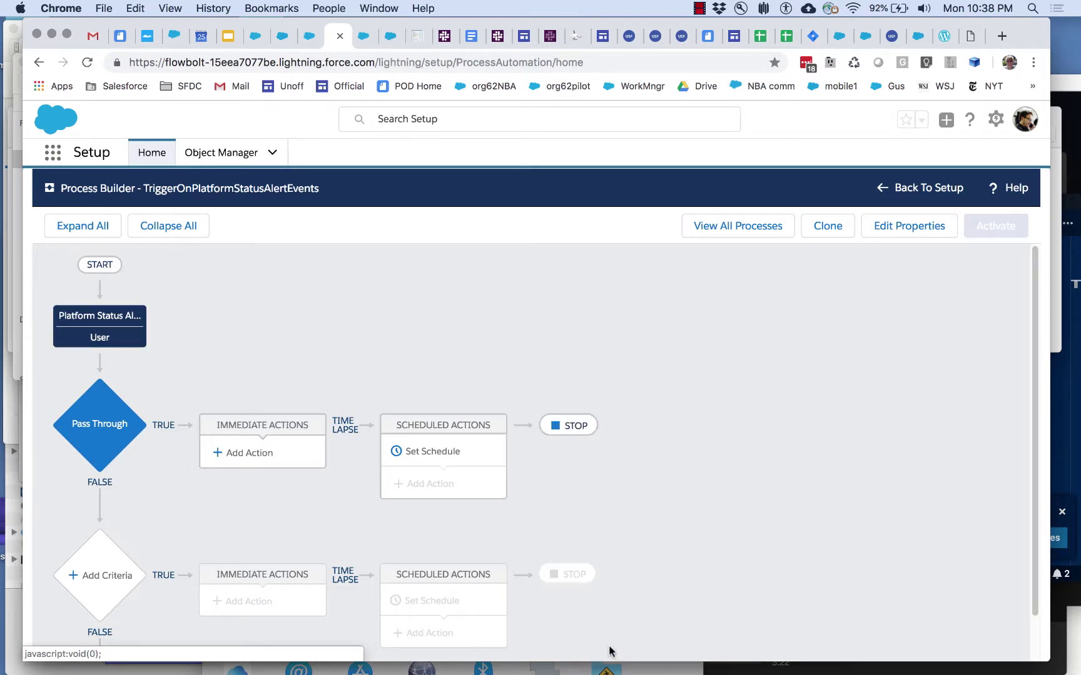
# Step: Add a new immediate action with Action Type Flows running the Custom Notification Flow
pyautogui.click(294, 454)
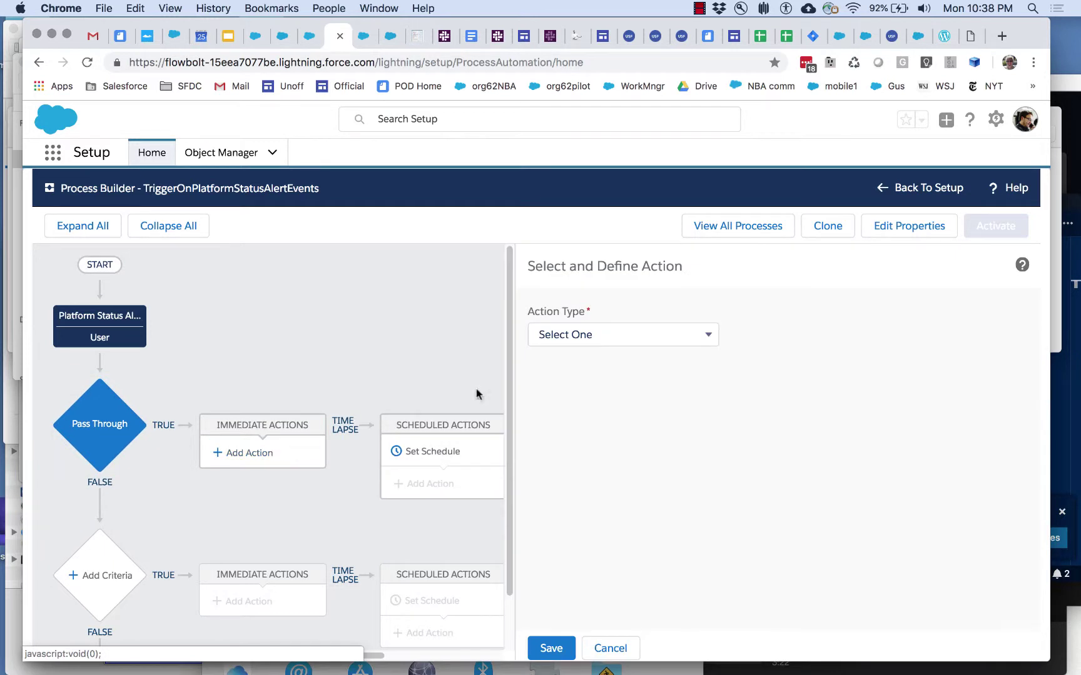
pyautogui.click(563, 335)
pyautogui.click(572, 335)
pyautogui.click(671, 332)
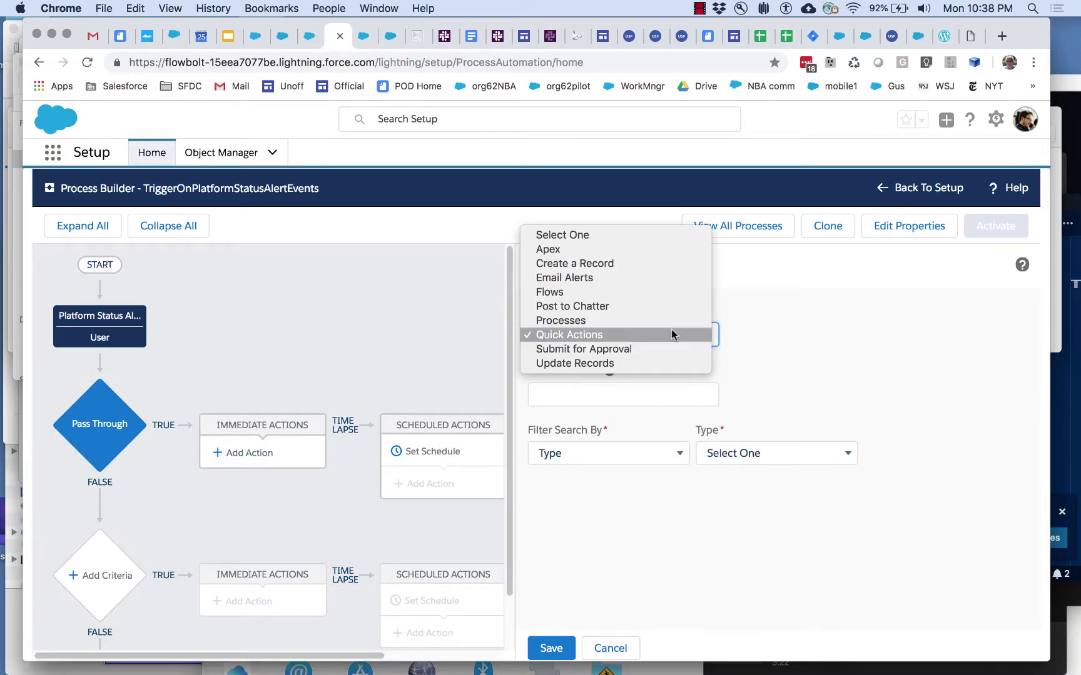
pyautogui.click(607, 292)
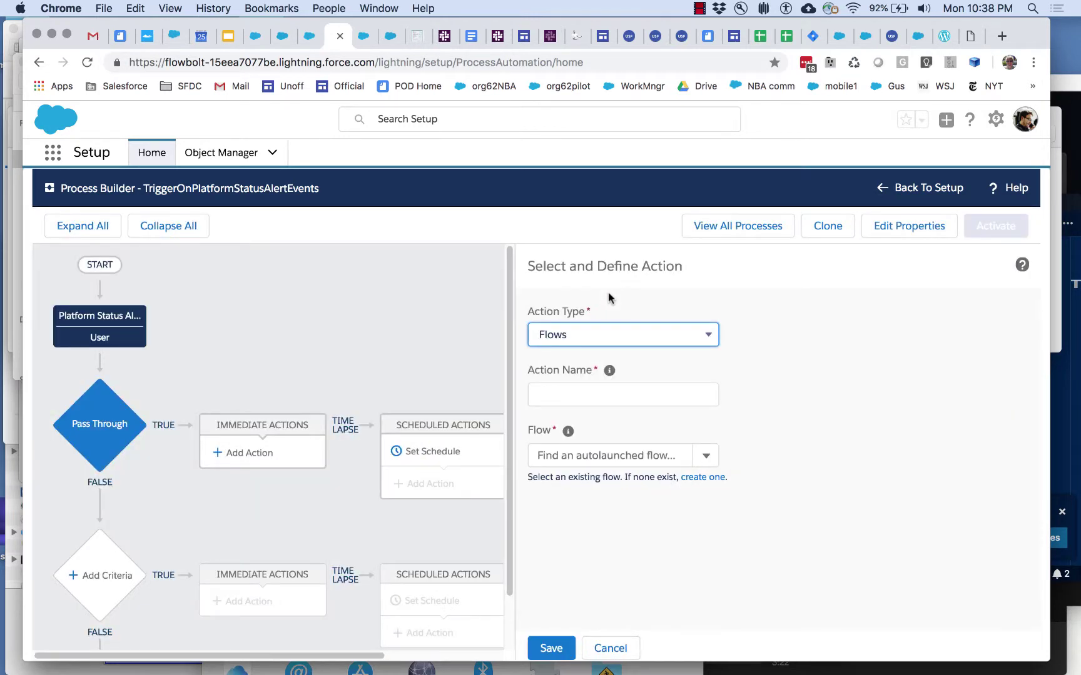
pyautogui.click(707, 462)
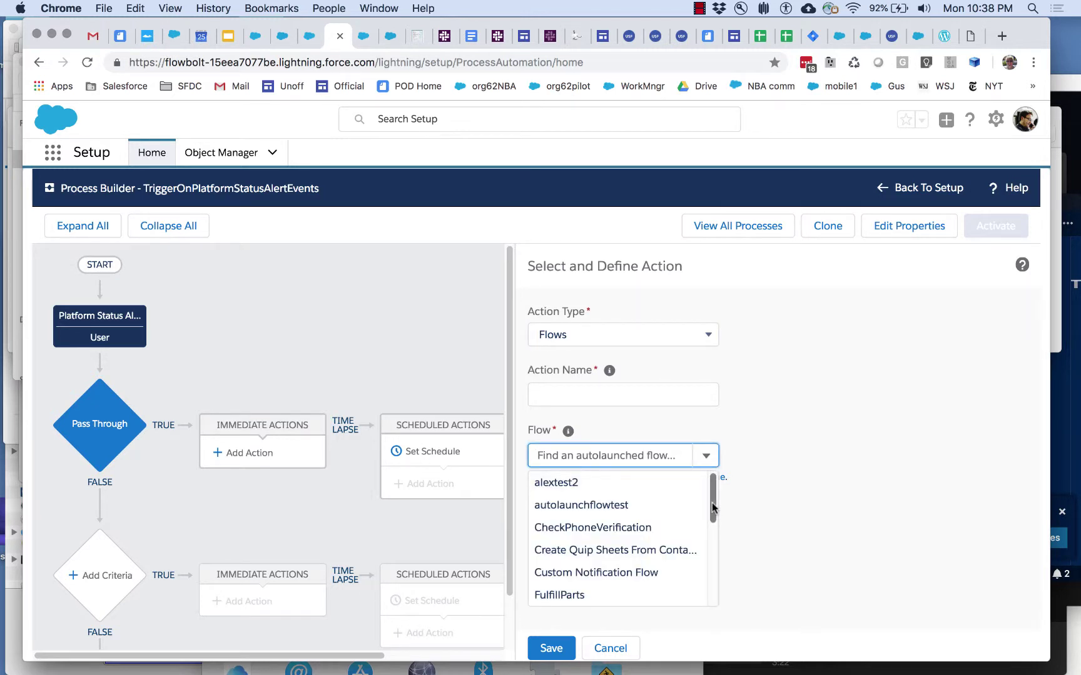
pyautogui.click(634, 571)
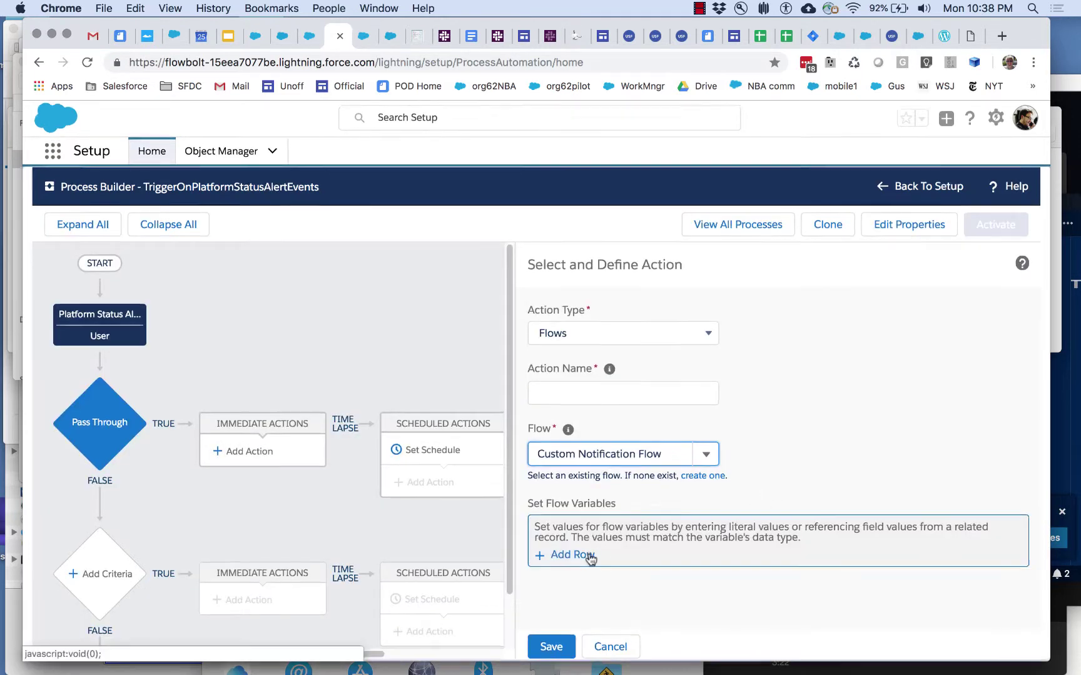
# Step: Map the flow variable Subject to the event's Subject field as an Event Reference
pyautogui.click(588, 557)
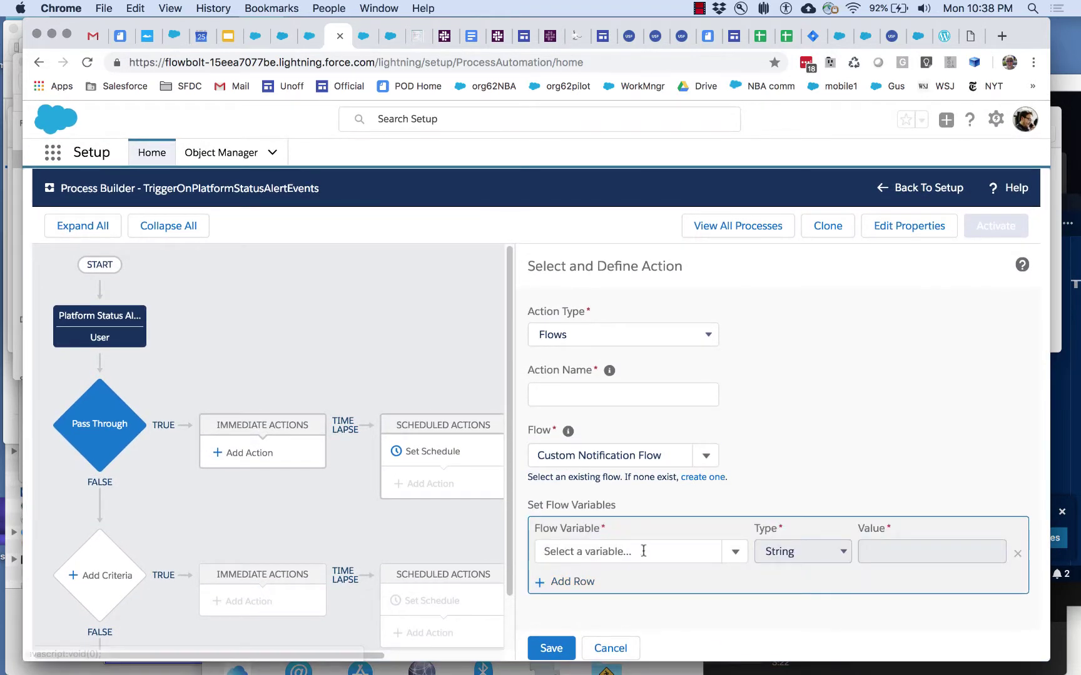
pyautogui.click(736, 553)
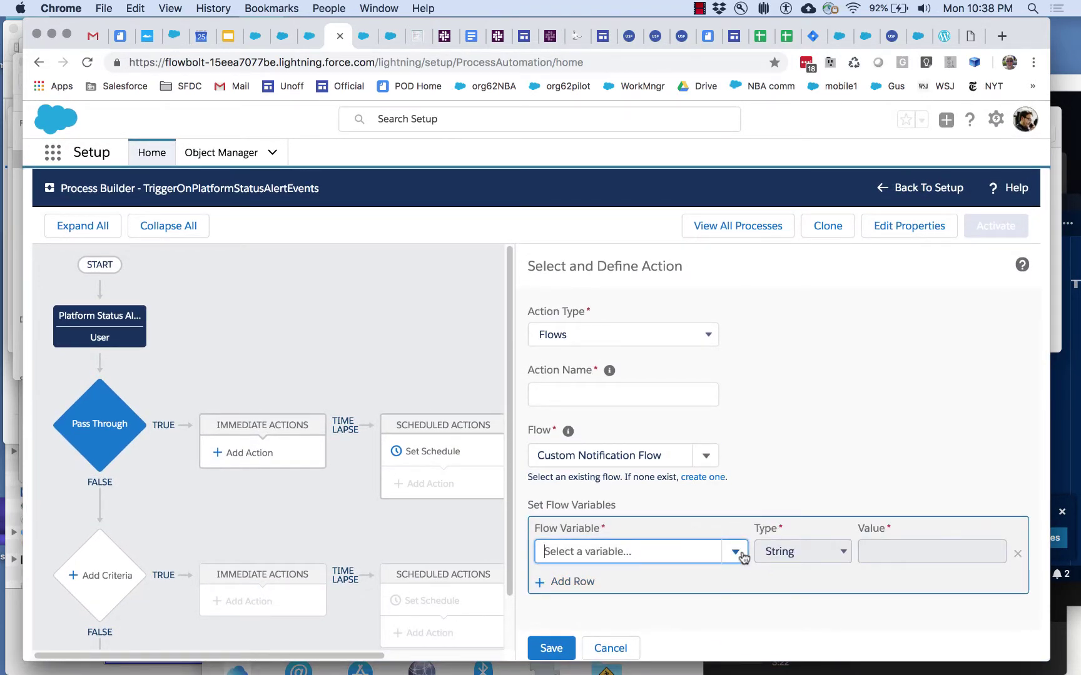
pyautogui.click(722, 552)
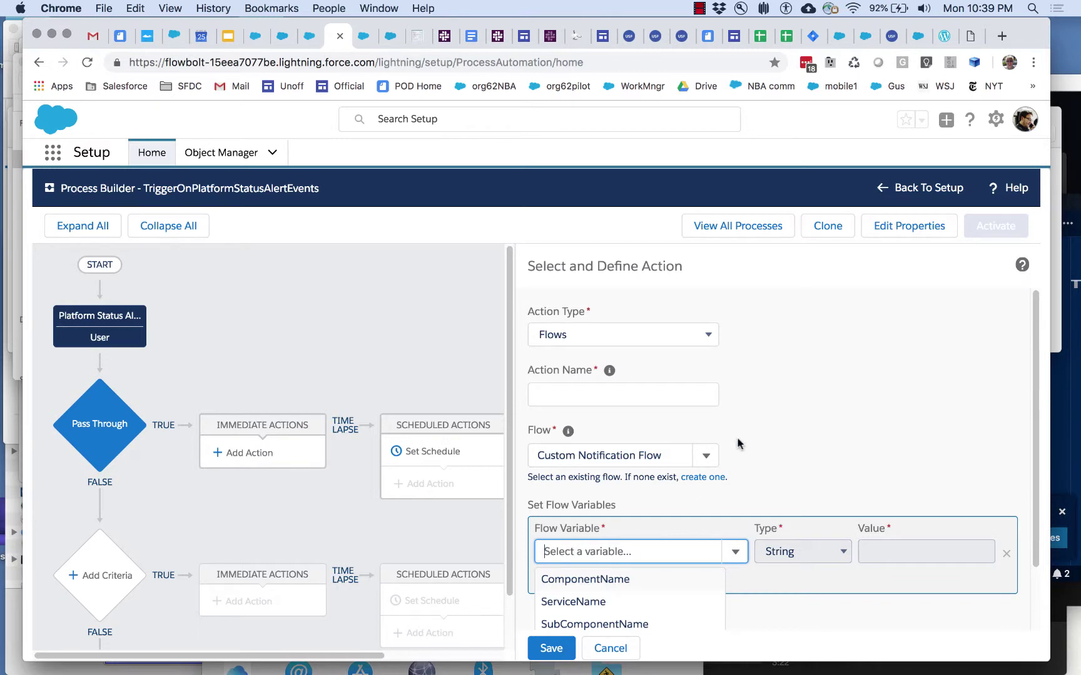
pyautogui.scroll(-2, 738, 442)
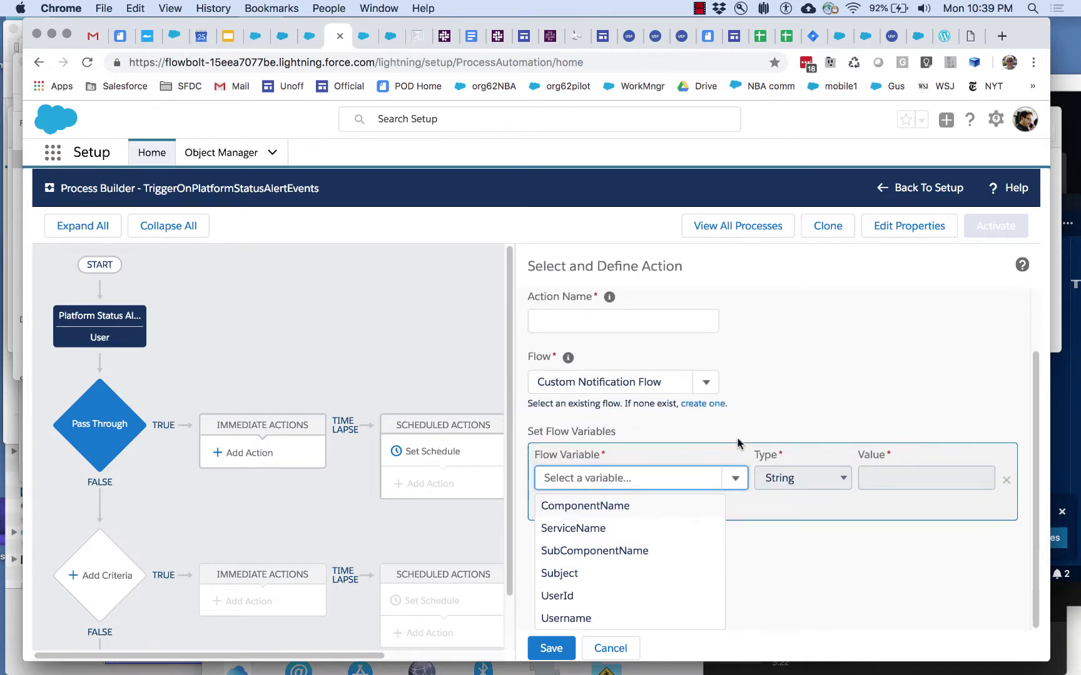
pyautogui.click(570, 580)
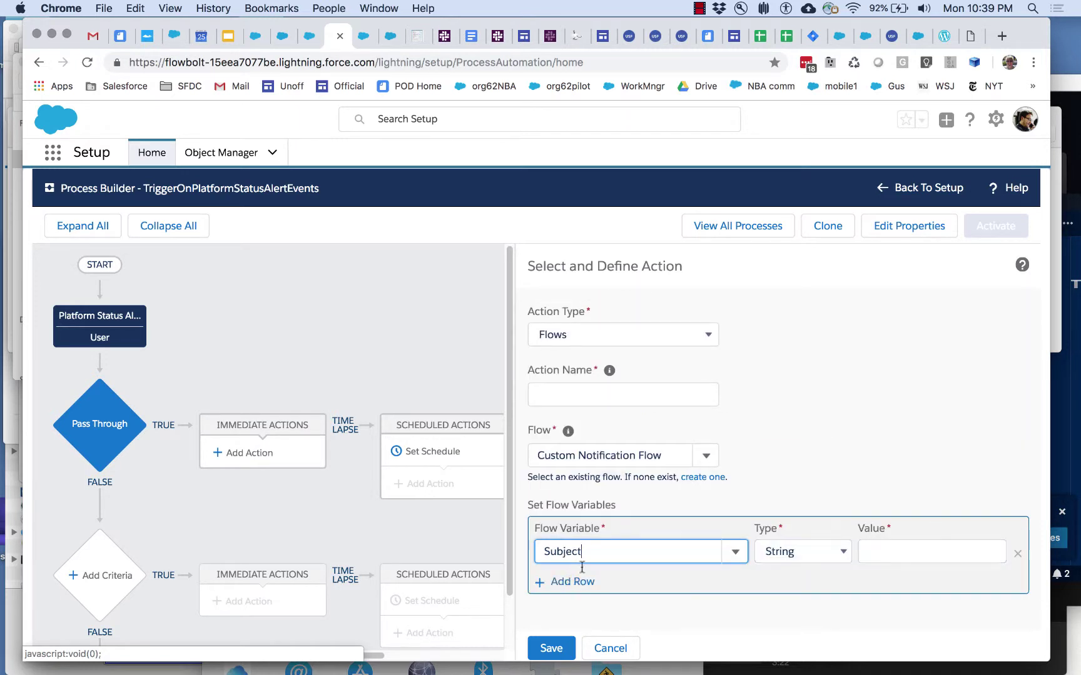
pyautogui.click(835, 550)
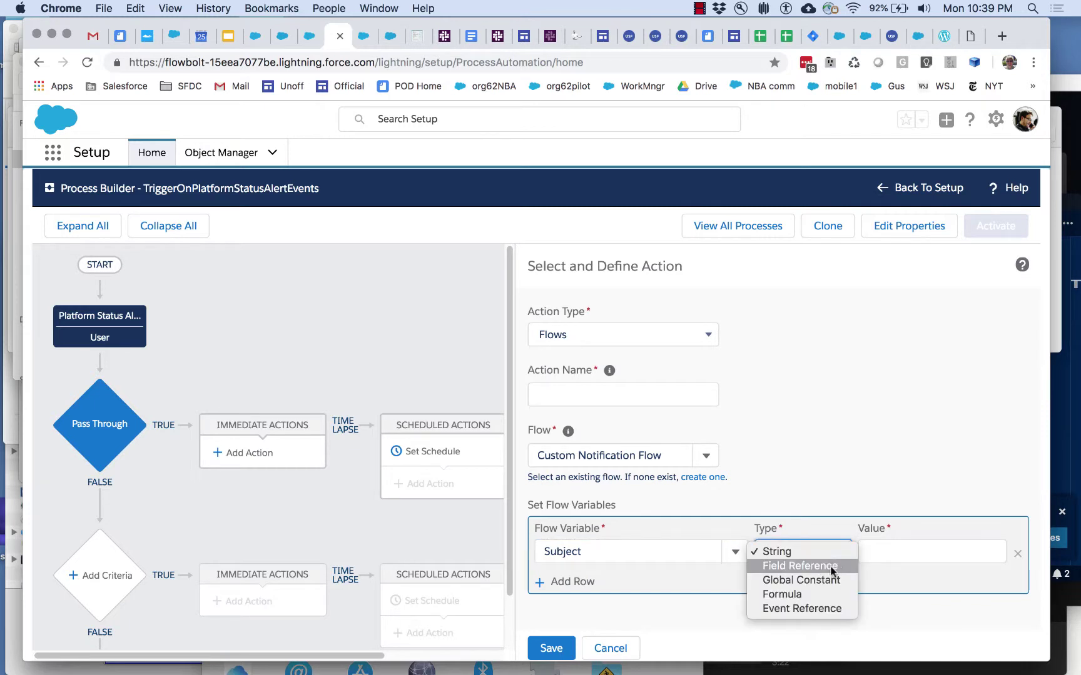
pyautogui.click(828, 608)
pyautogui.click(888, 553)
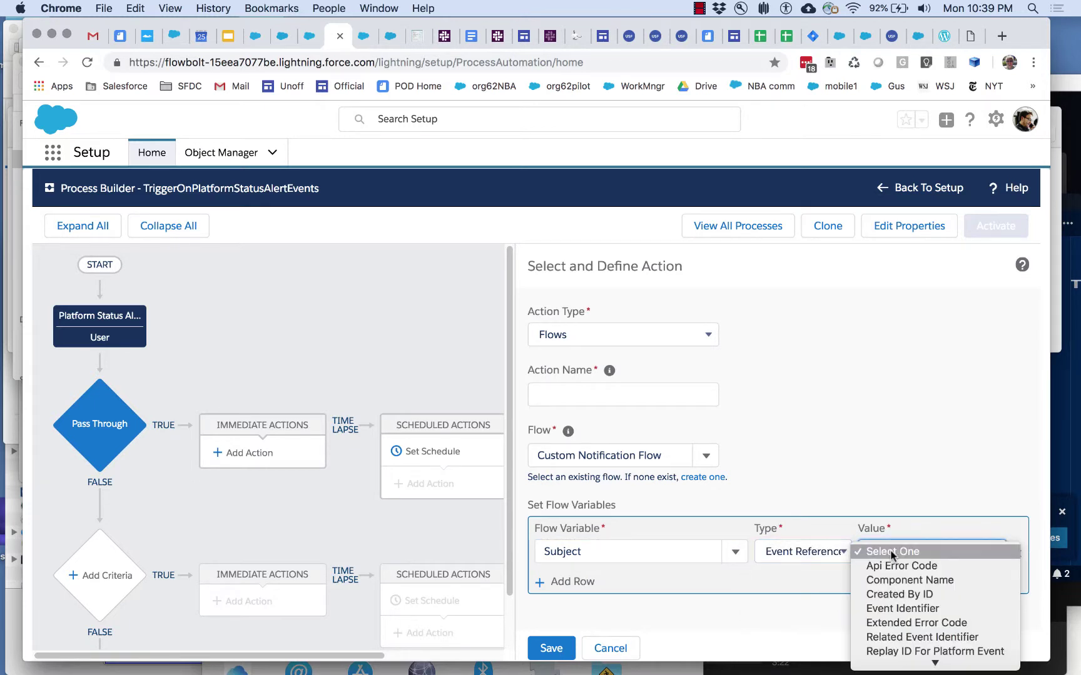
pyautogui.scroll(-3, 912, 632)
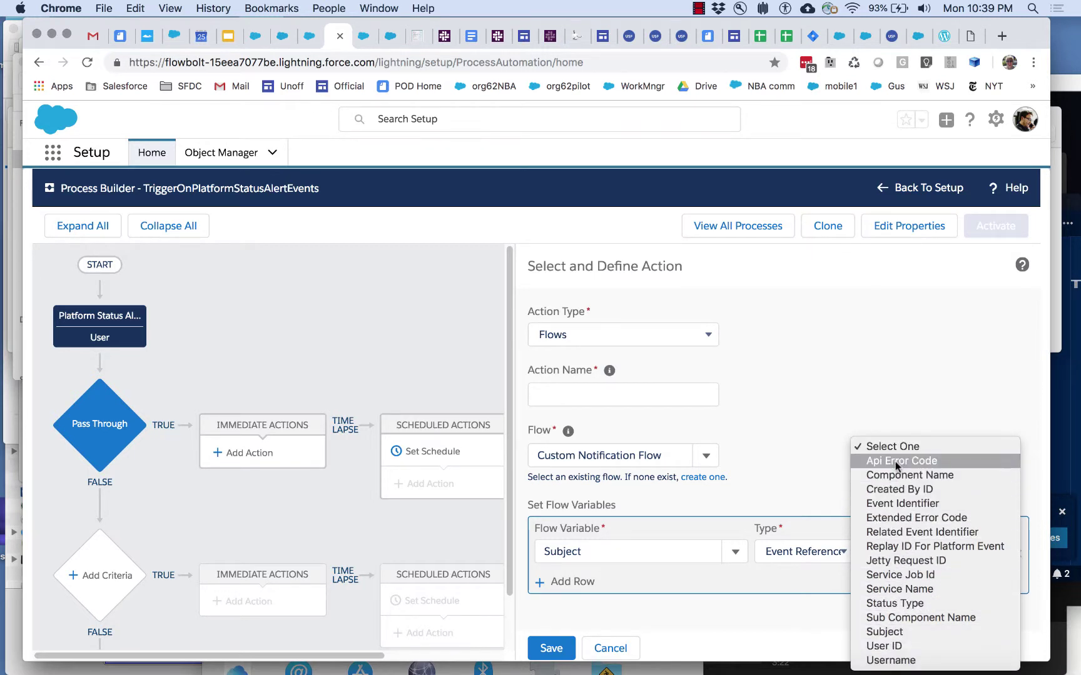
pyautogui.click(904, 632)
# Step: Map ComponentName to the event's Component Name as an Event Reference and save the action
pyautogui.click(571, 582)
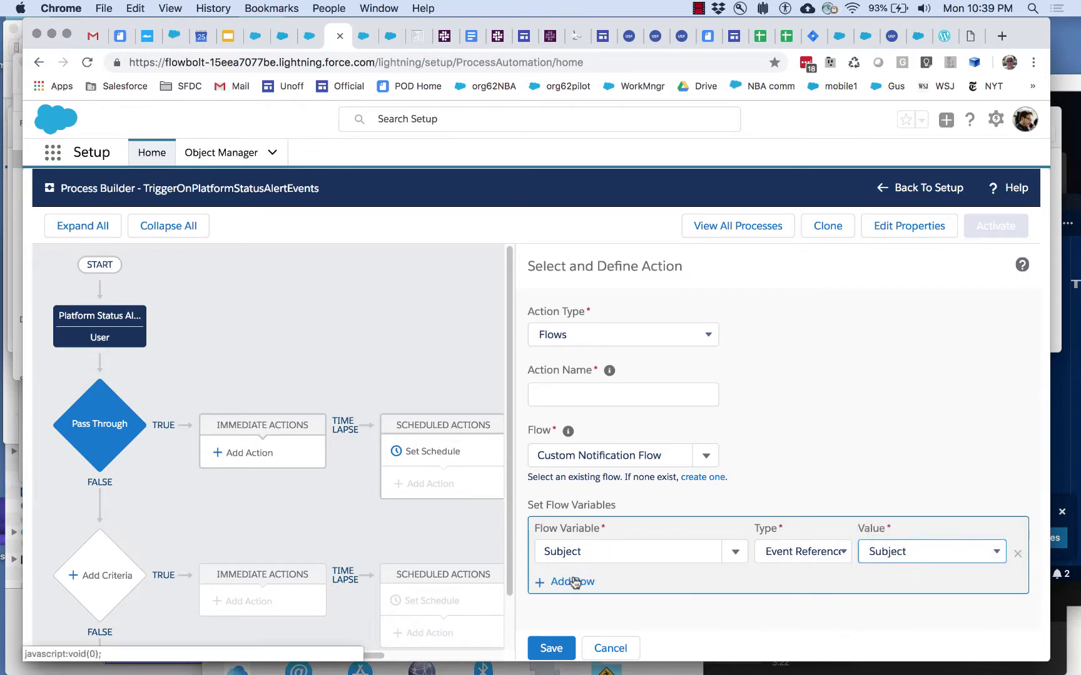
pyautogui.click(597, 581)
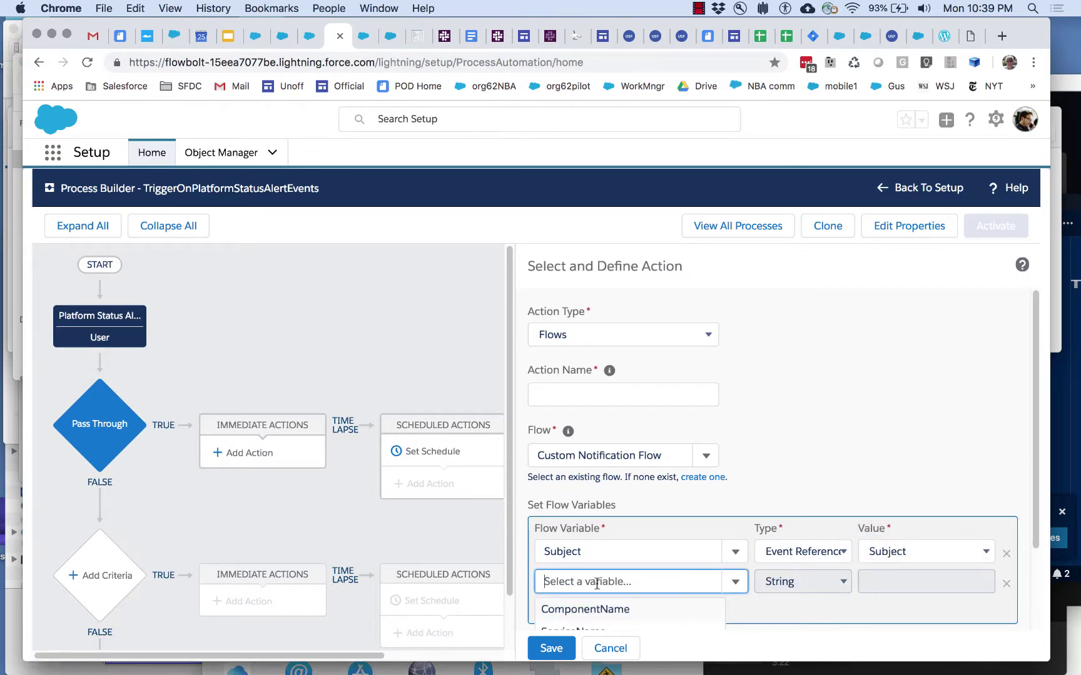
pyautogui.click(624, 609)
pyautogui.click(794, 580)
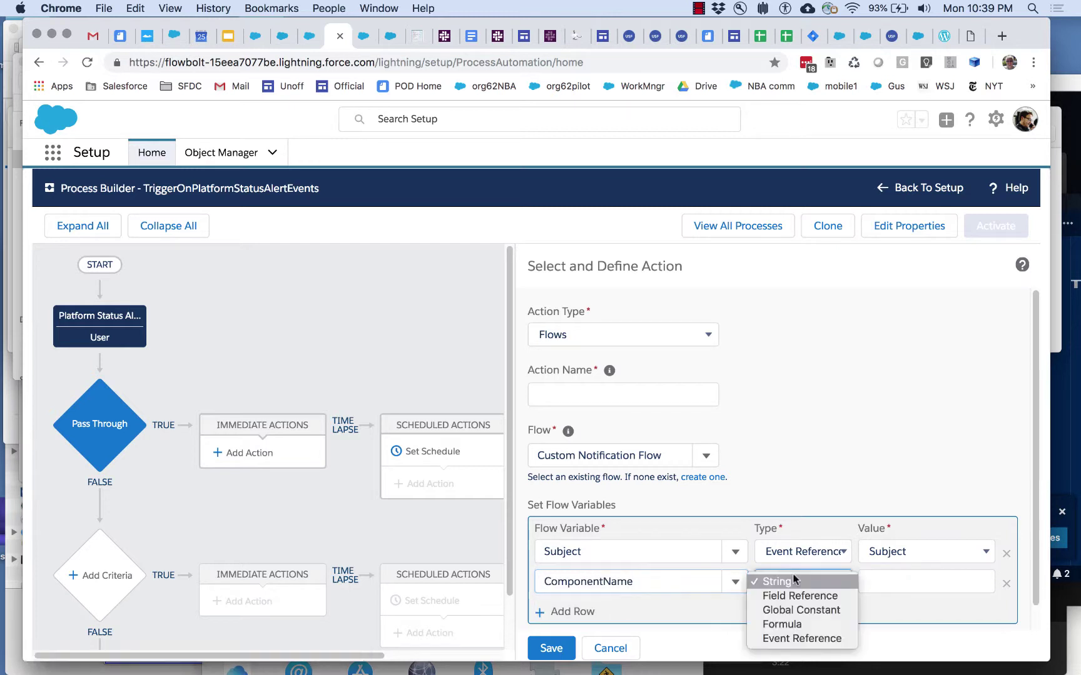
pyautogui.click(794, 639)
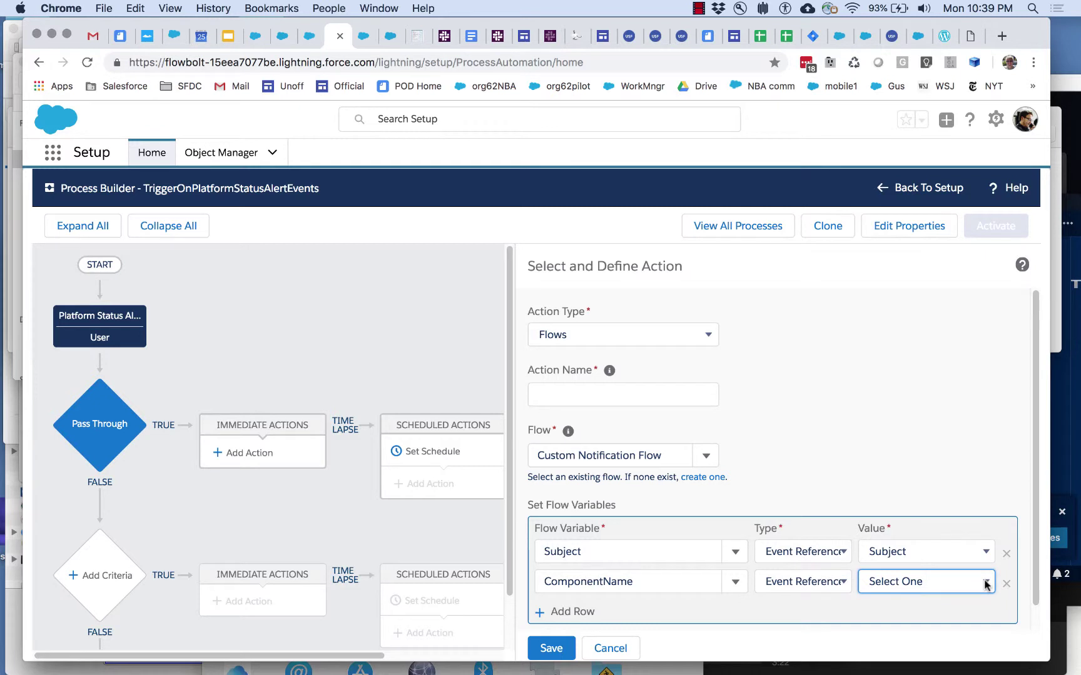
pyautogui.click(929, 585)
pyautogui.scroll(-5, 945, 628)
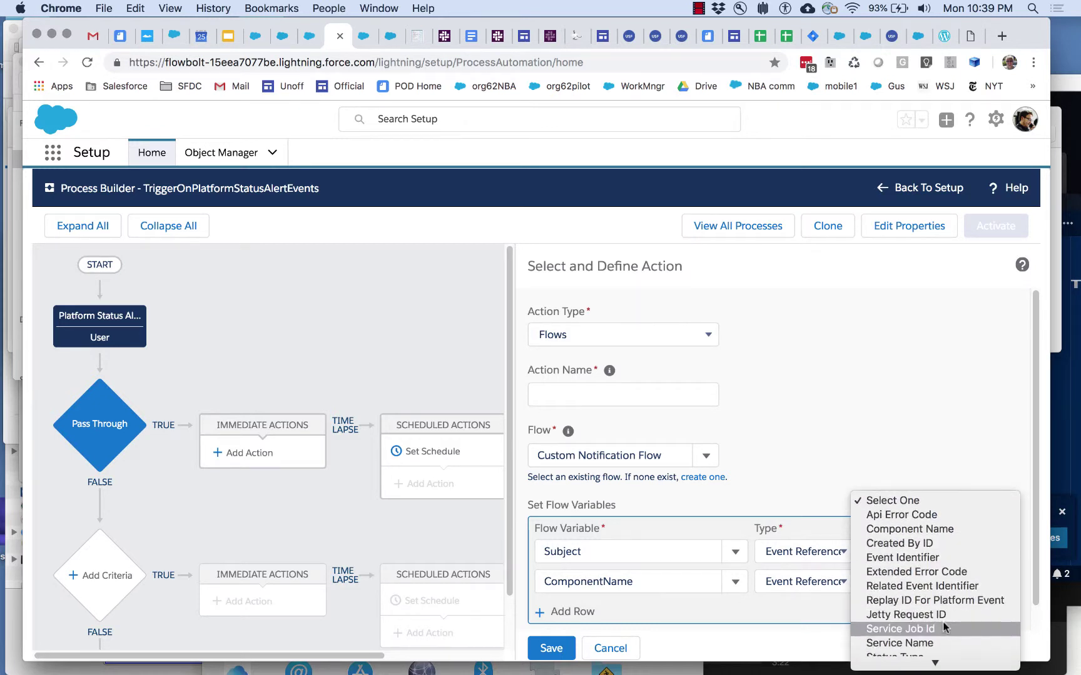
pyautogui.click(924, 532)
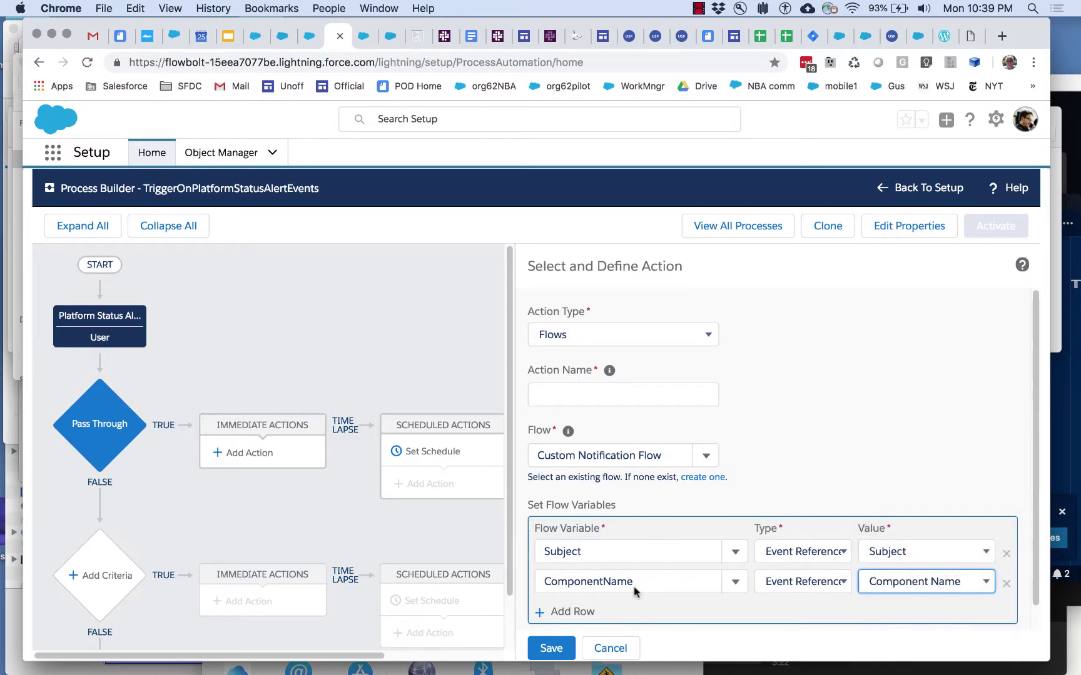
pyautogui.click(561, 648)
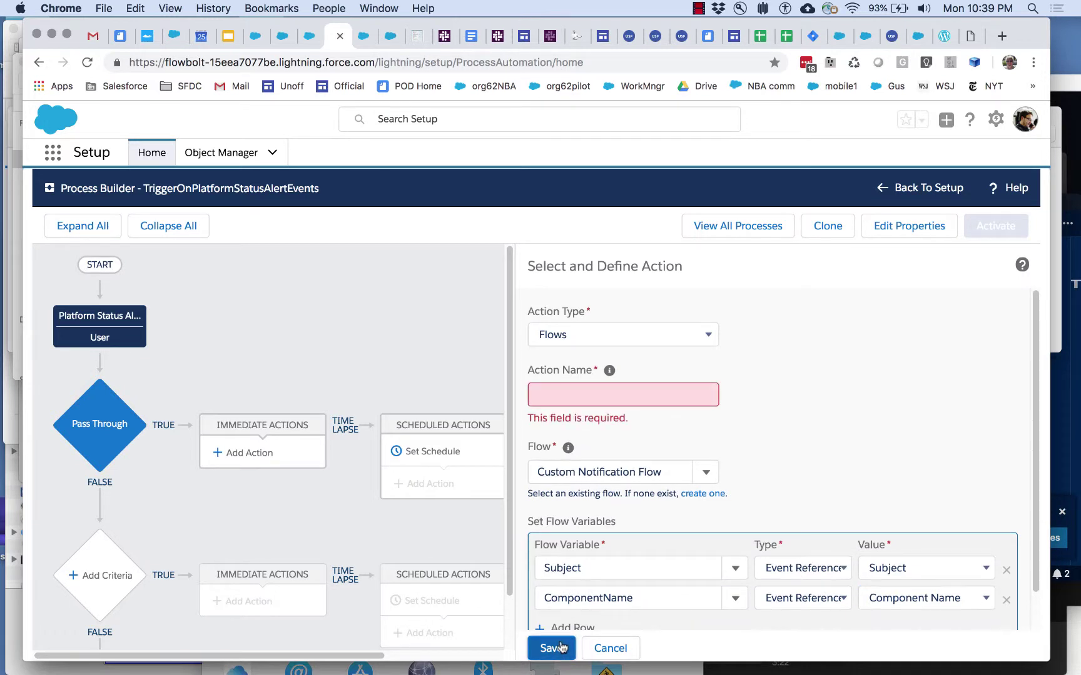
# Step: Name the flow action 'Launch Flow', save it, and go back to the Process Builder tab
pyautogui.click(580, 393)
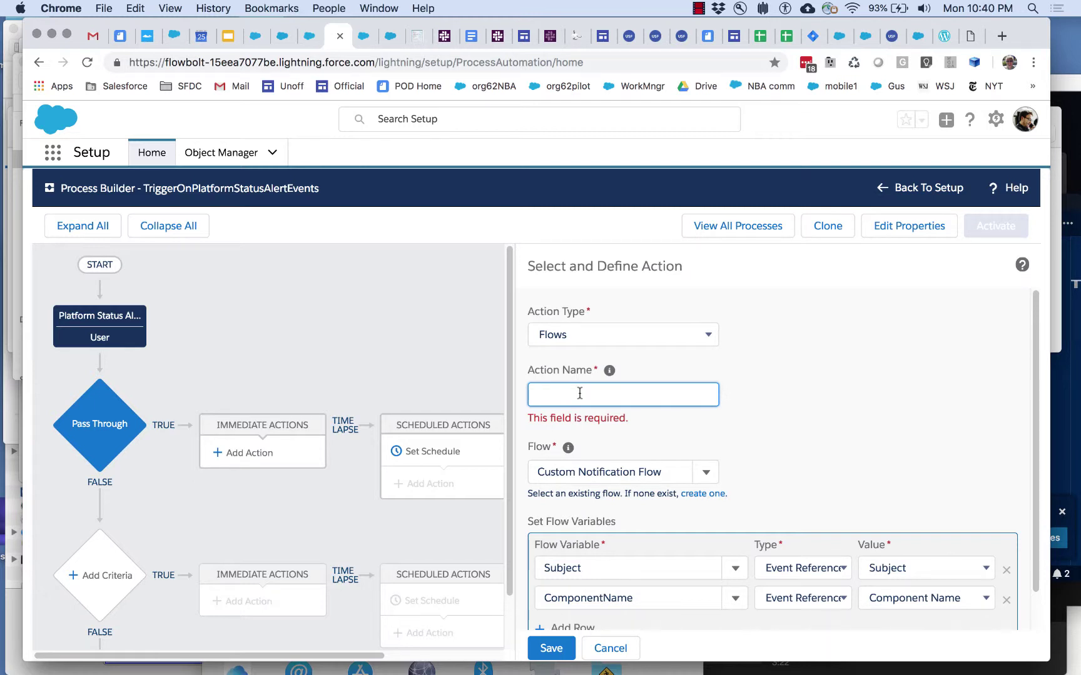
pyautogui.write('Launch Flow')
pyautogui.click(543, 648)
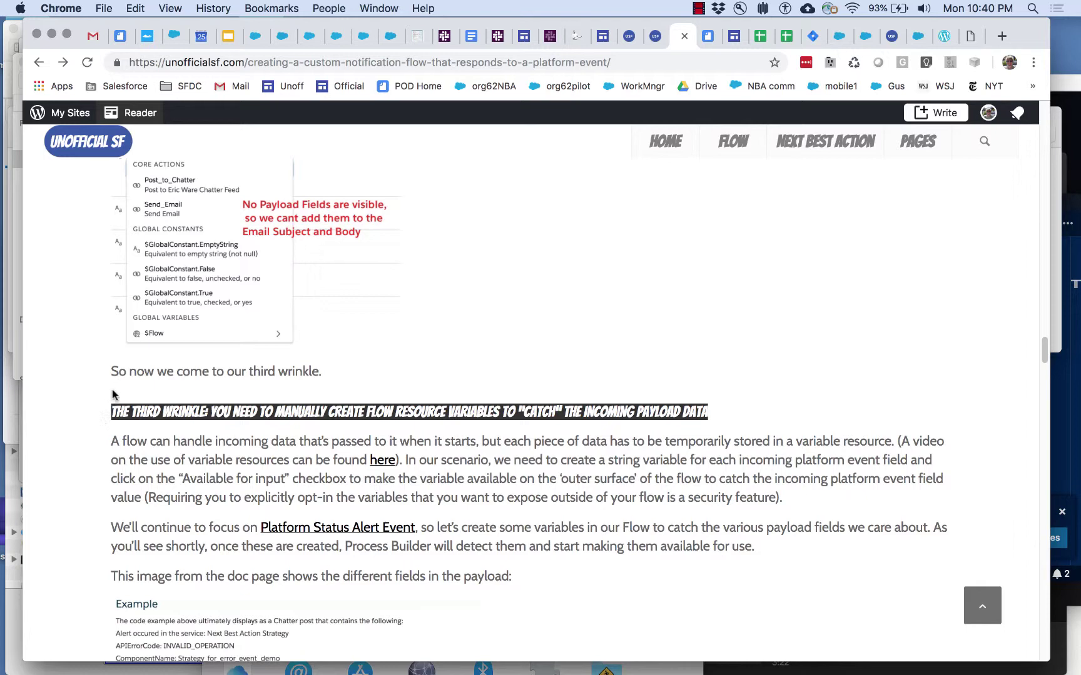
pyautogui.click(343, 40)
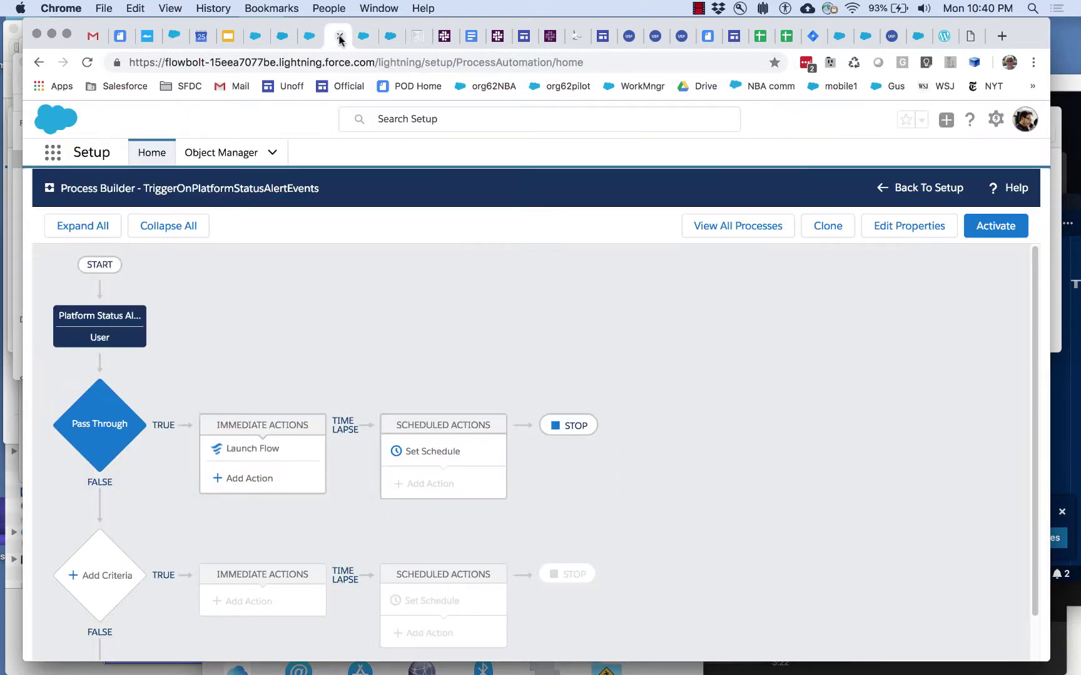
# Step: Add a blank third variable row to the Launch Flow action, then view Custom Notification Flow - V7
pyautogui.click(273, 458)
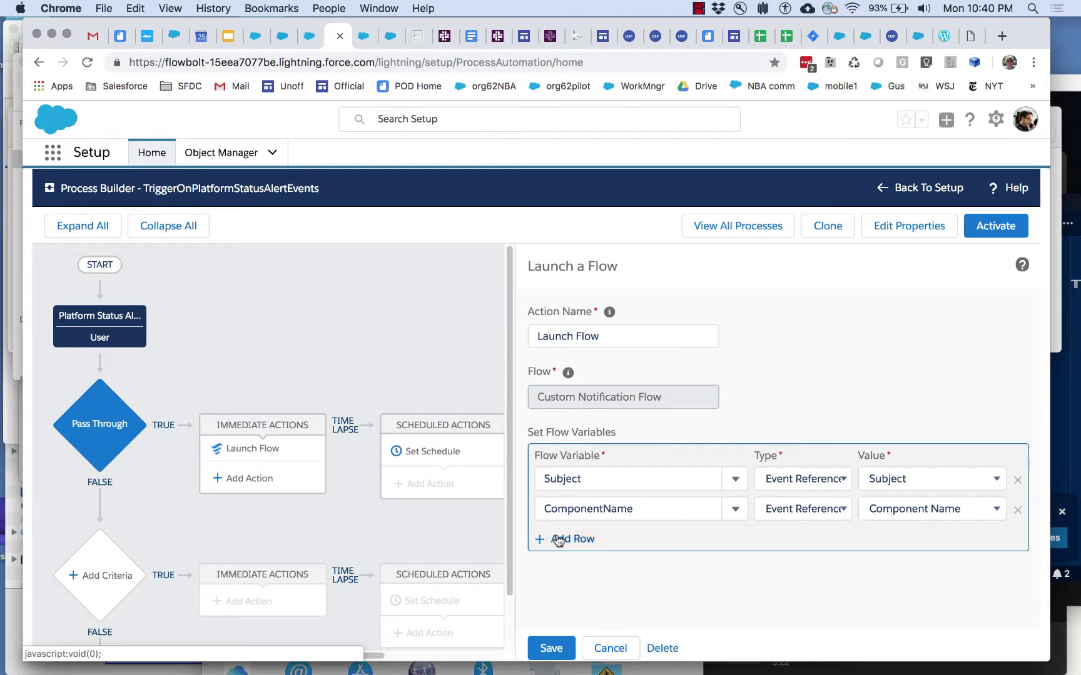
pyautogui.click(563, 539)
pyautogui.click(735, 539)
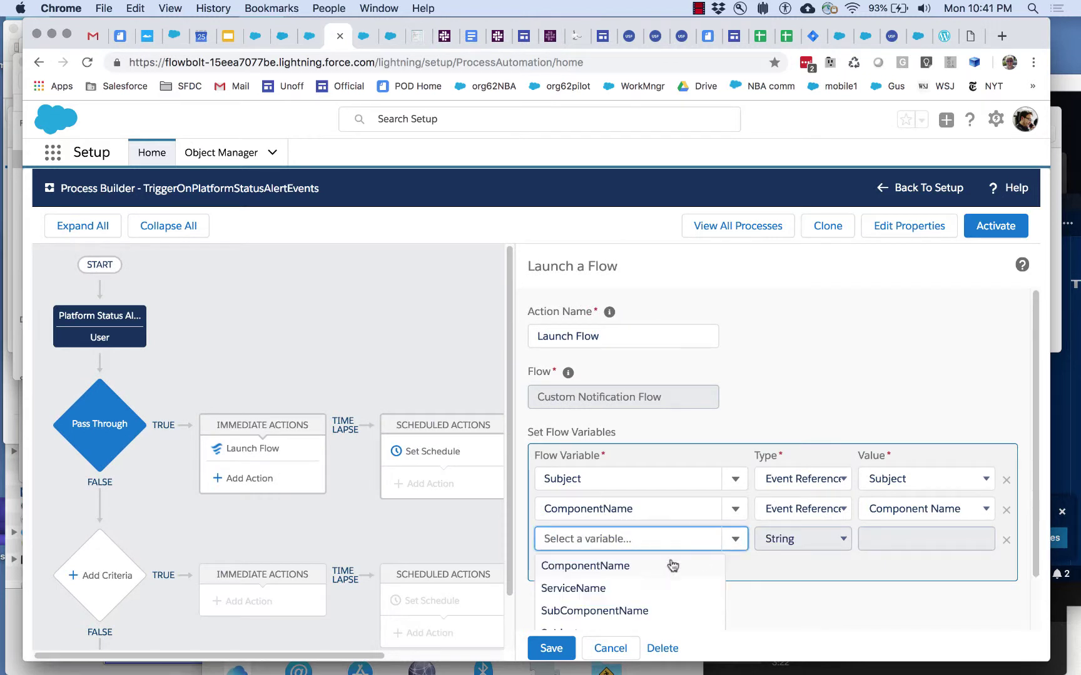
pyautogui.scroll(-2, 673, 566)
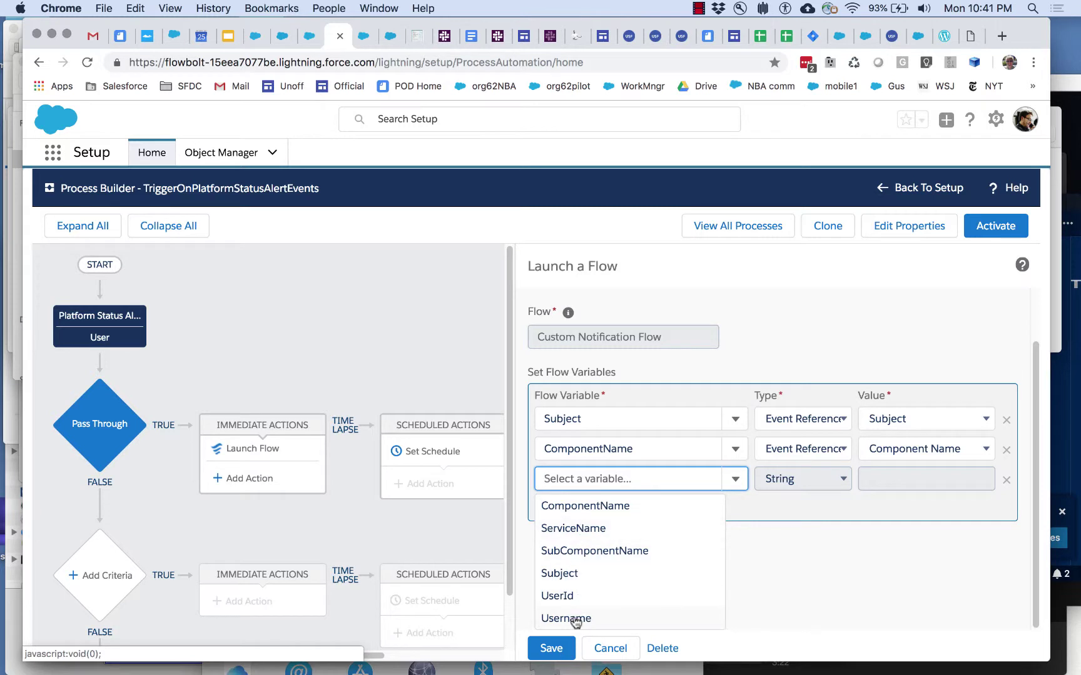
pyautogui.click(674, 265)
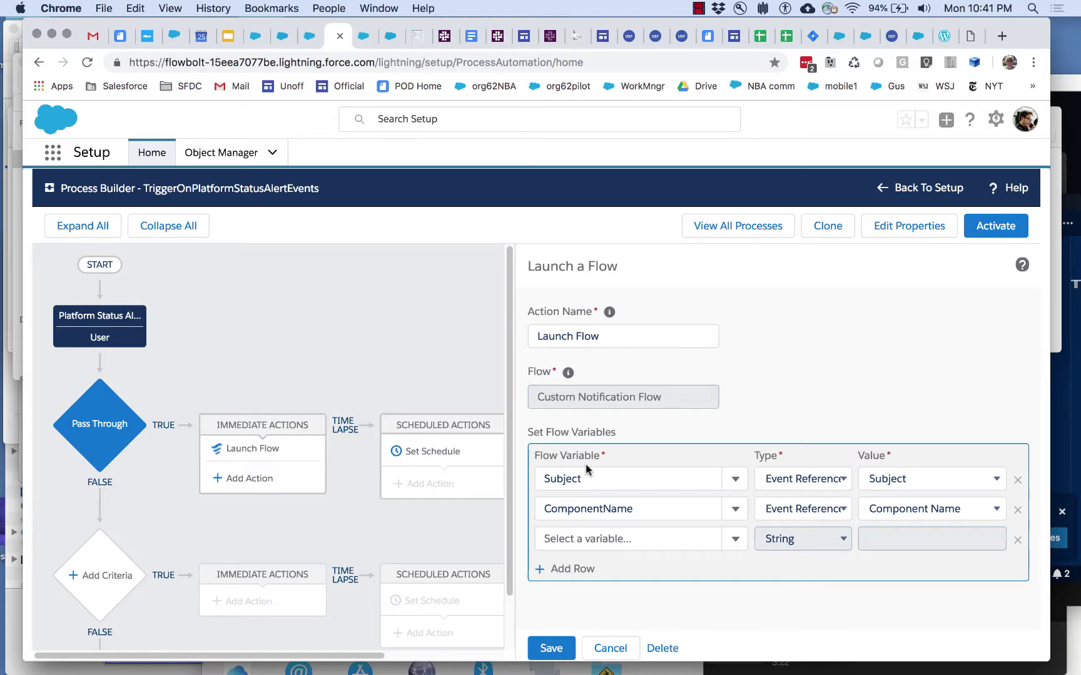
pyautogui.hotkey('ctrl', 'shift', 'Tab')
pyautogui.hotkey('ctrl', 'shift', 'Tab')
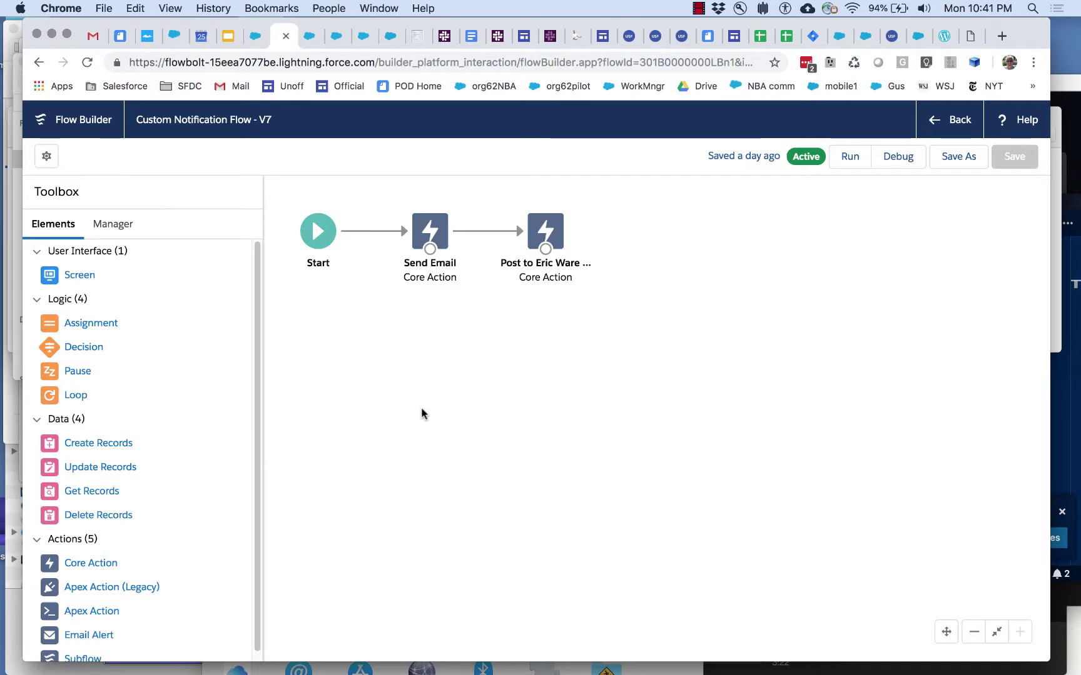
# Step: Create a new Text variable resource named MyVariableName with Available for input checked
pyautogui.click(114, 225)
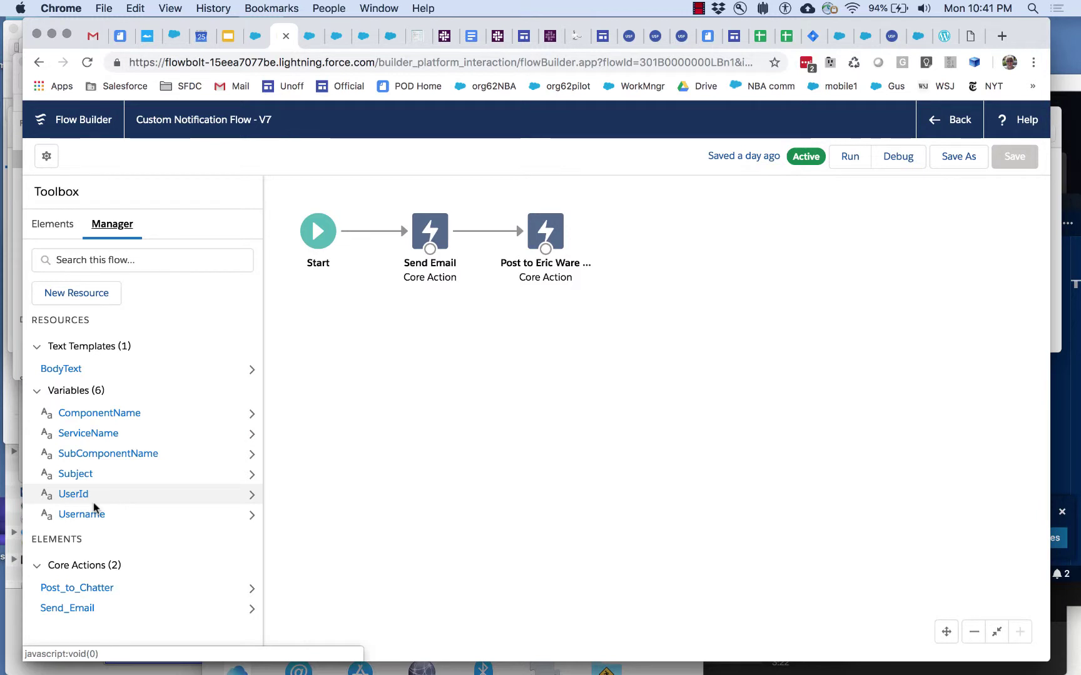
pyautogui.click(68, 299)
pyautogui.click(260, 338)
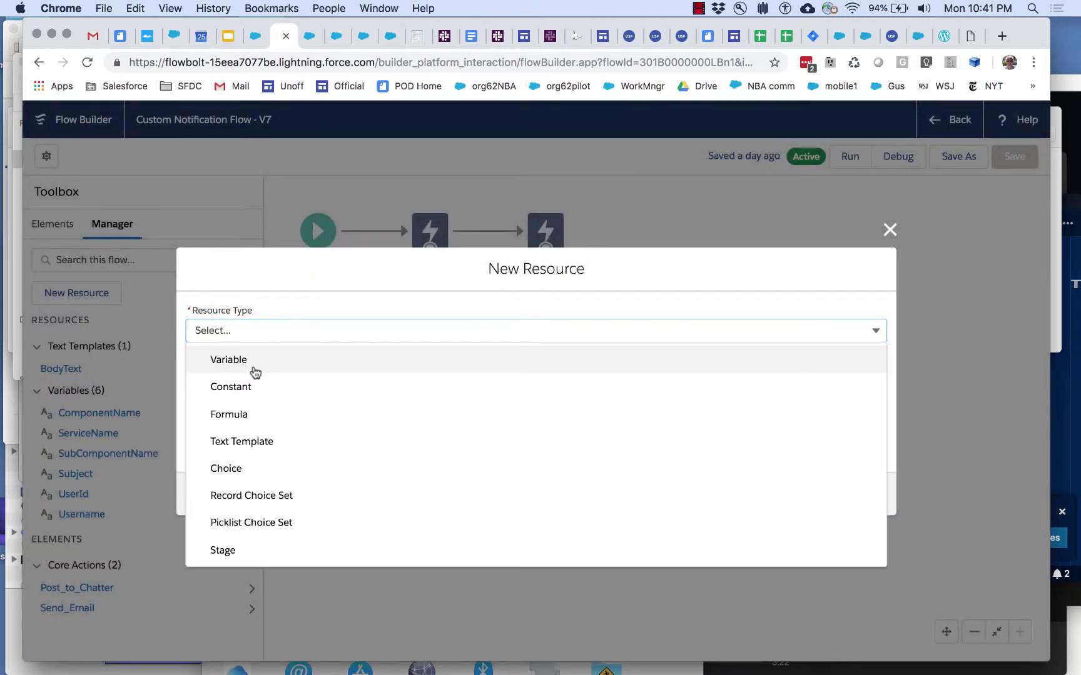
pyautogui.click(254, 369)
pyautogui.click(279, 447)
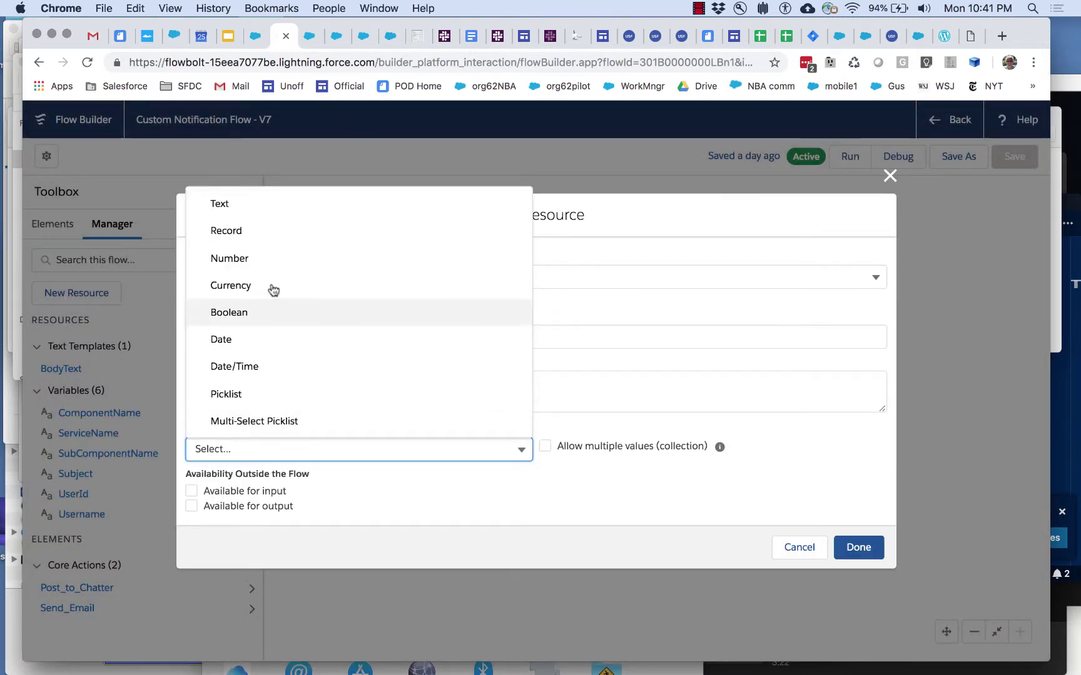
pyautogui.click(274, 206)
pyautogui.click(278, 316)
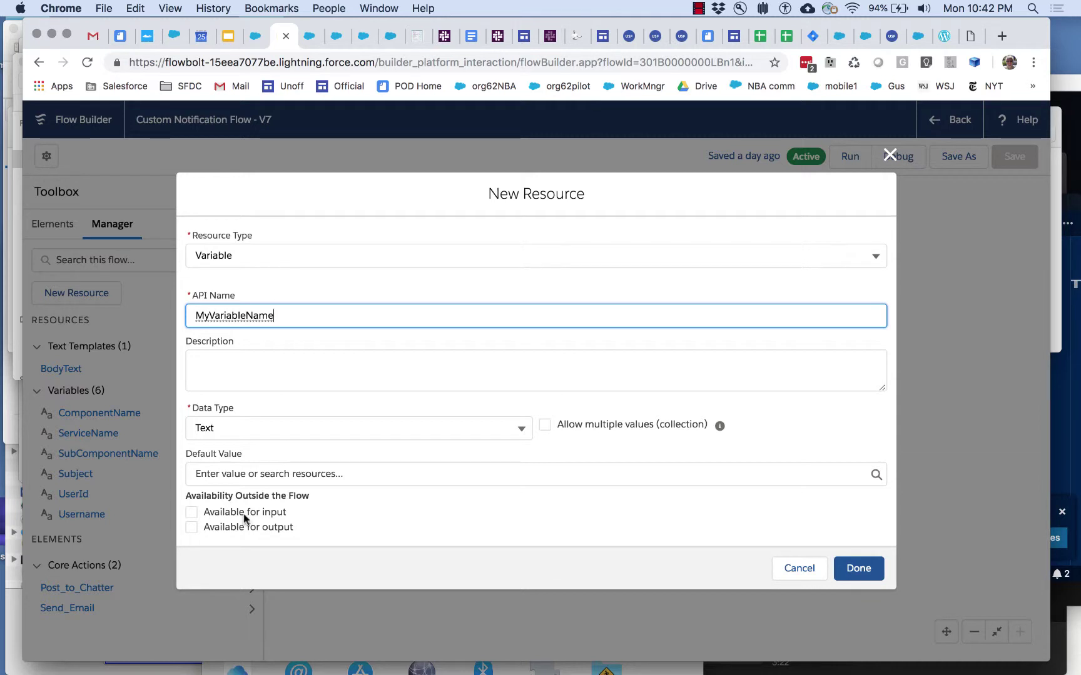
pyautogui.click(190, 513)
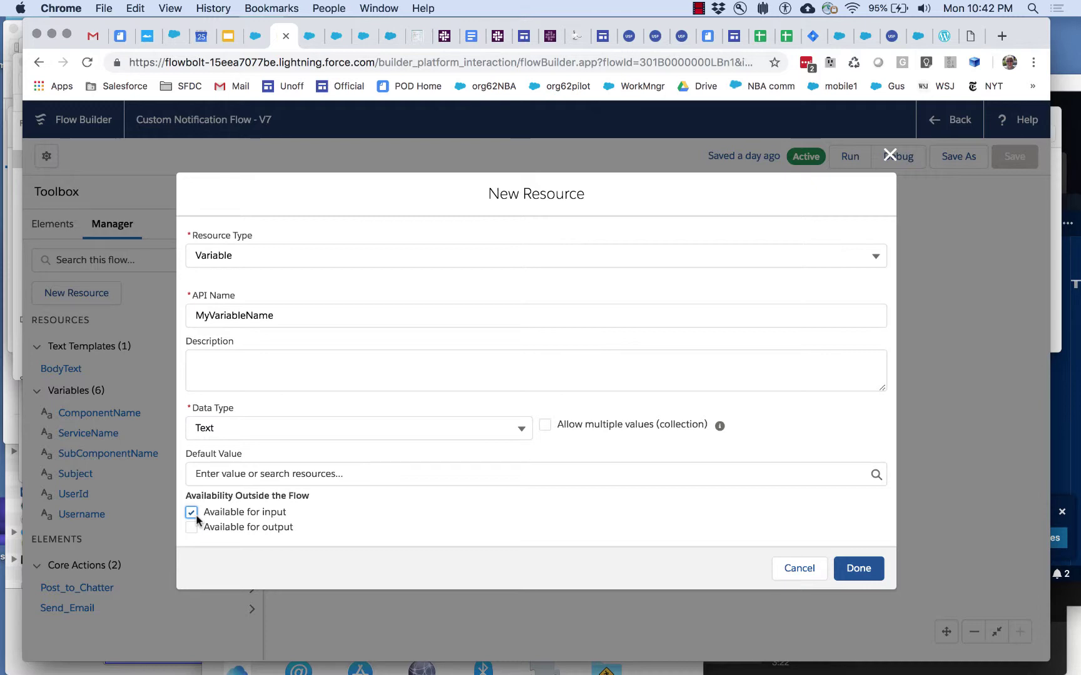
pyautogui.click(860, 571)
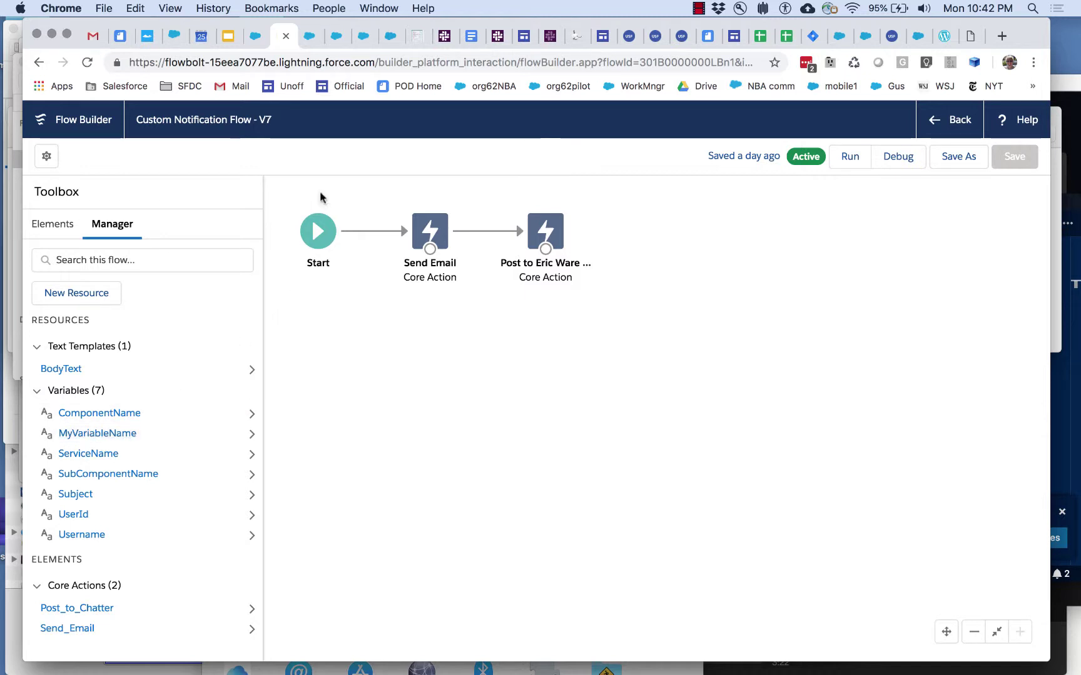
# Step: Review the variables offered for the Launch Flow action's third mapping row
pyautogui.click(337, 44)
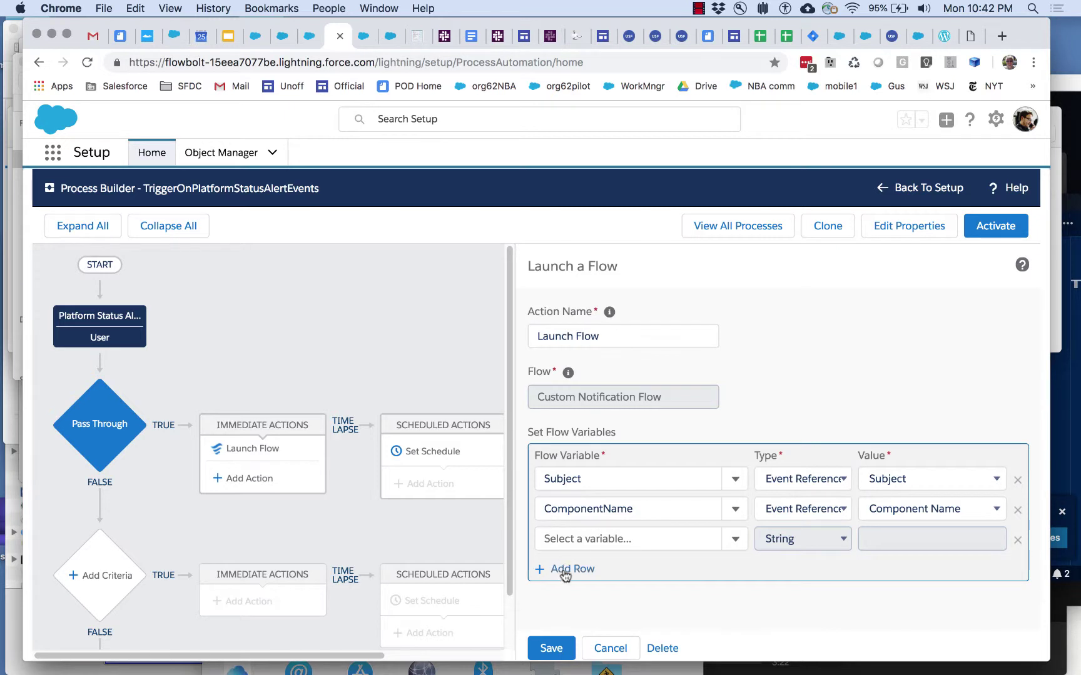
pyautogui.click(733, 539)
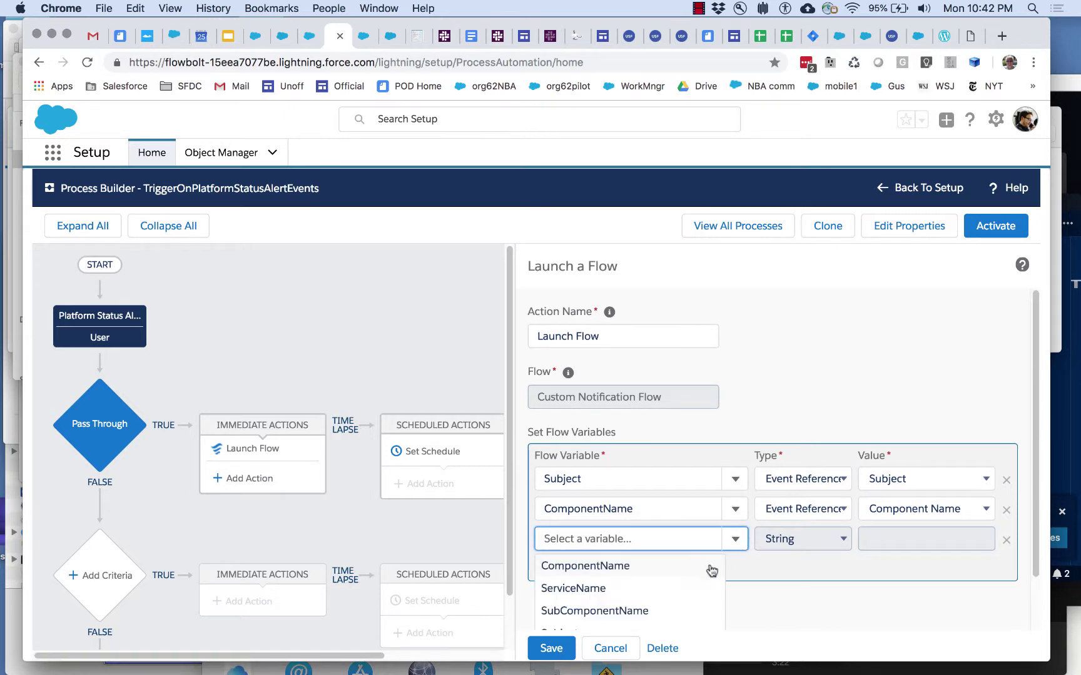
pyautogui.scroll(-2, 711, 570)
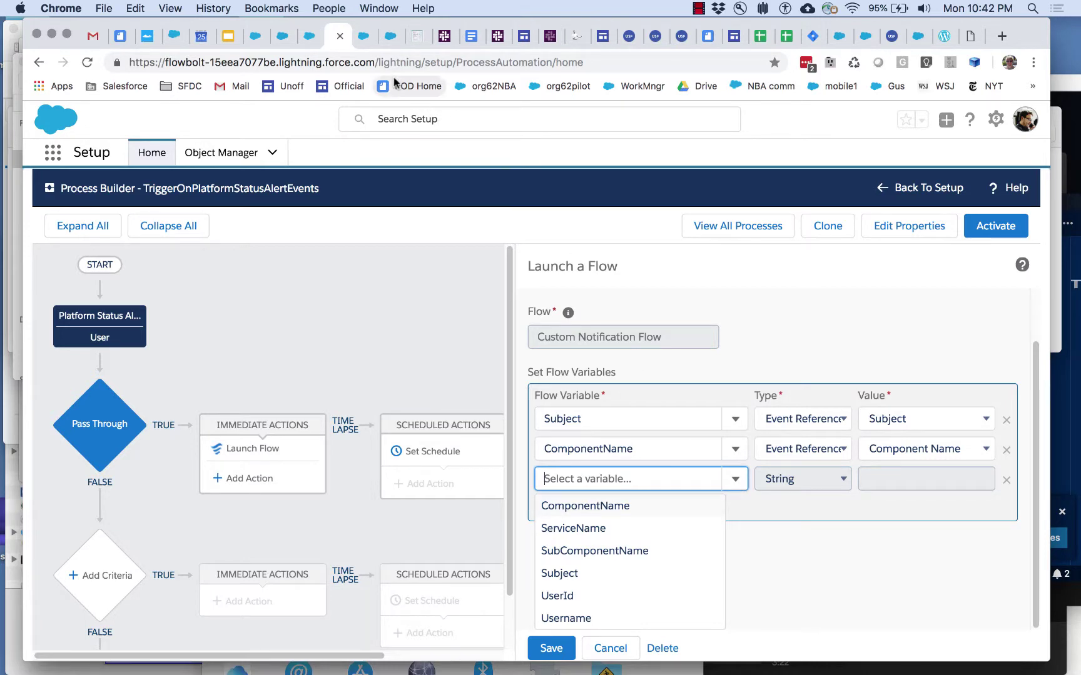
# Step: Close the Bright Bank feed tab and return to the Process Builder mappings
pyautogui.click(311, 40)
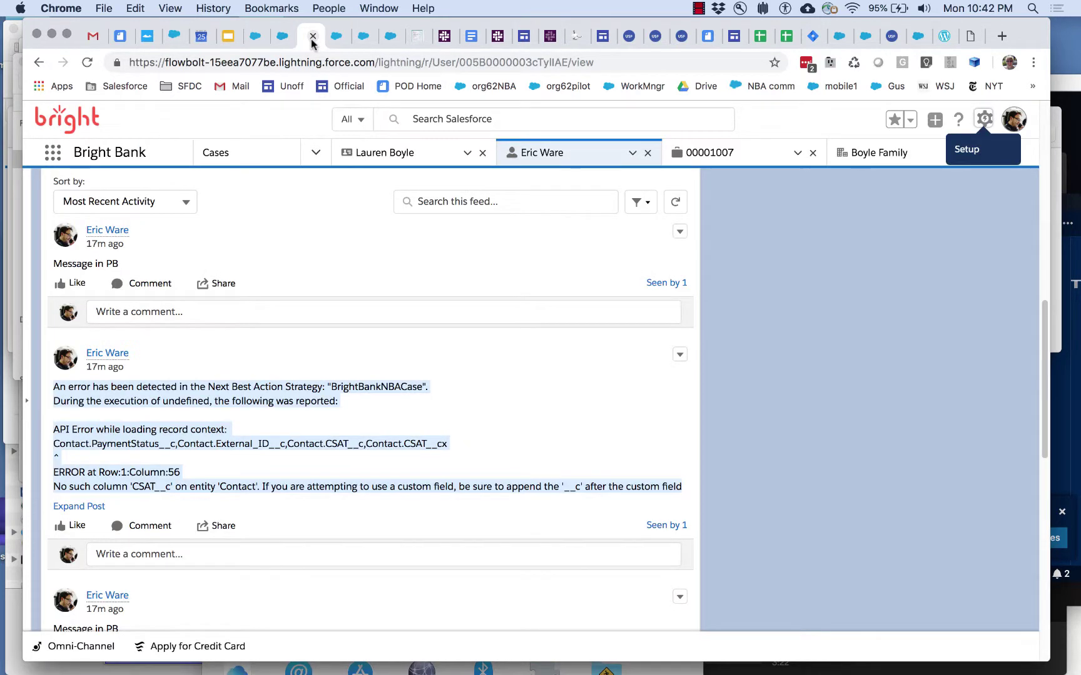
pyautogui.click(312, 38)
pyautogui.click(281, 39)
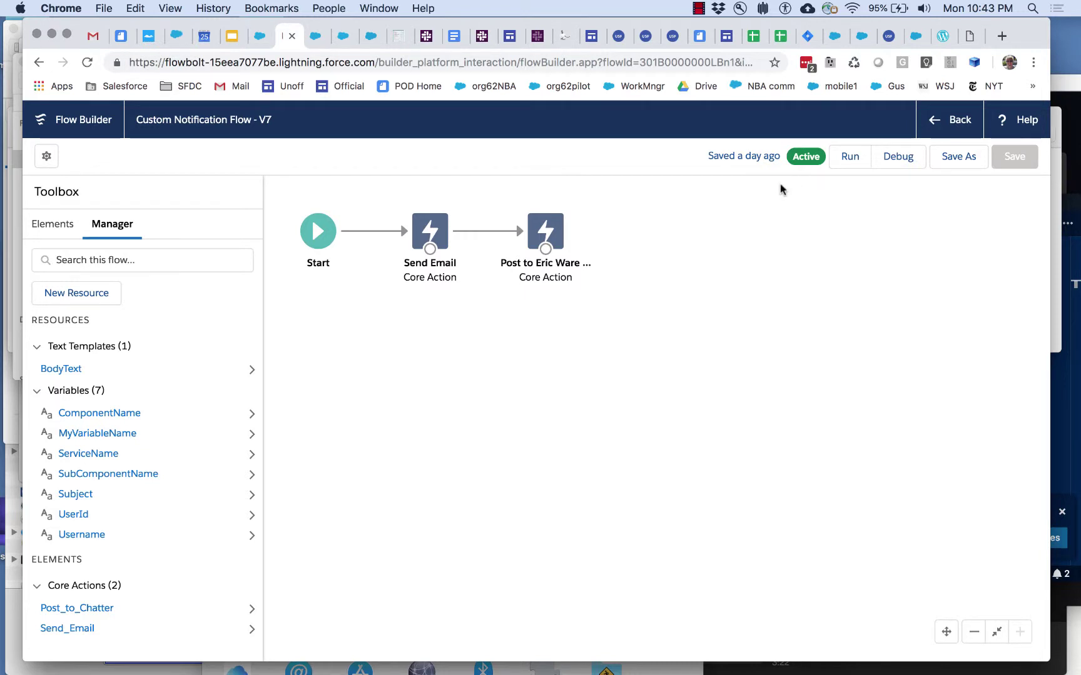
pyautogui.click(317, 36)
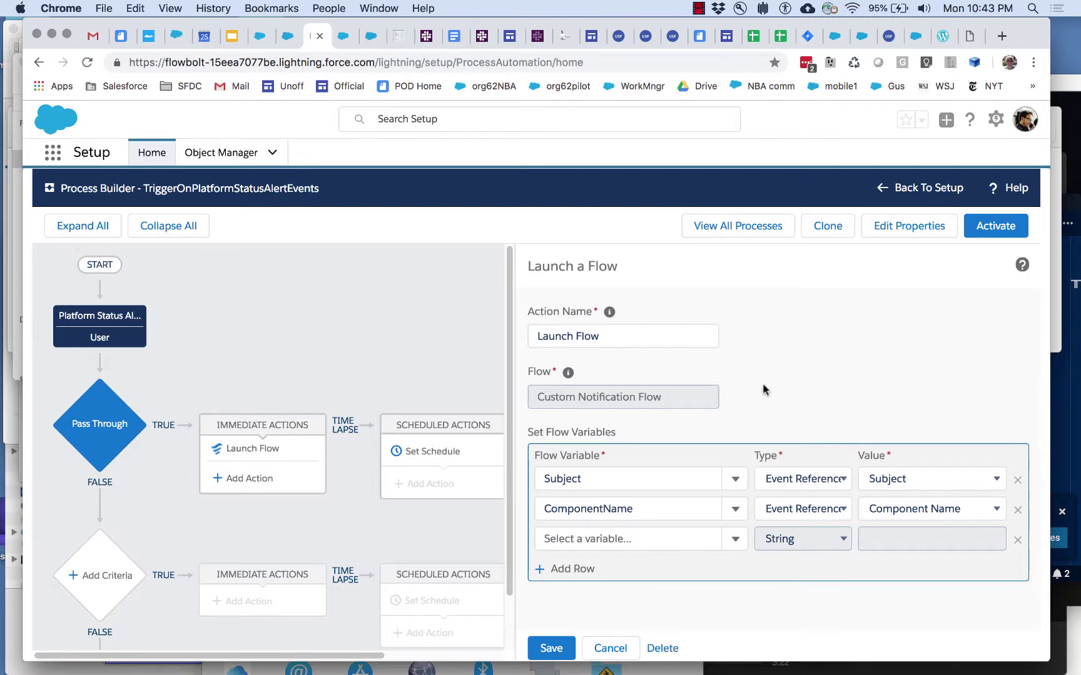
# Step: Show the top of the Custom Notification Flow article on unofficialsf.com and select its URL
pyautogui.hotkey('ctrl', 'Tab')
pyautogui.scroll(20, 634, 433)
pyautogui.scroll(15, 636, 432)
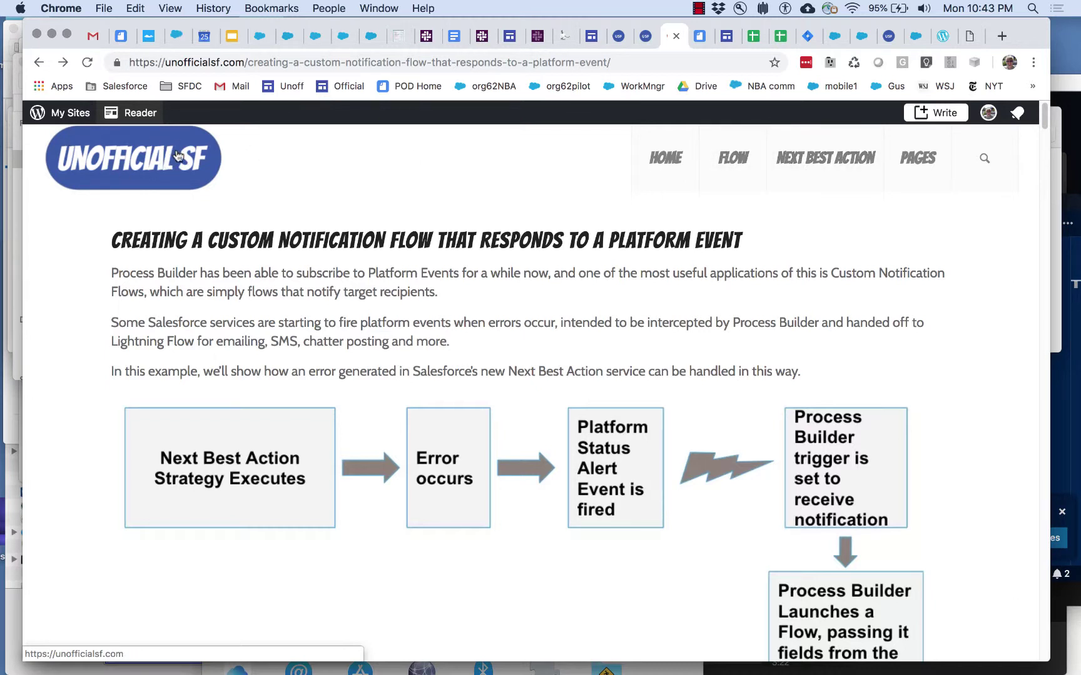
pyautogui.click(325, 64)
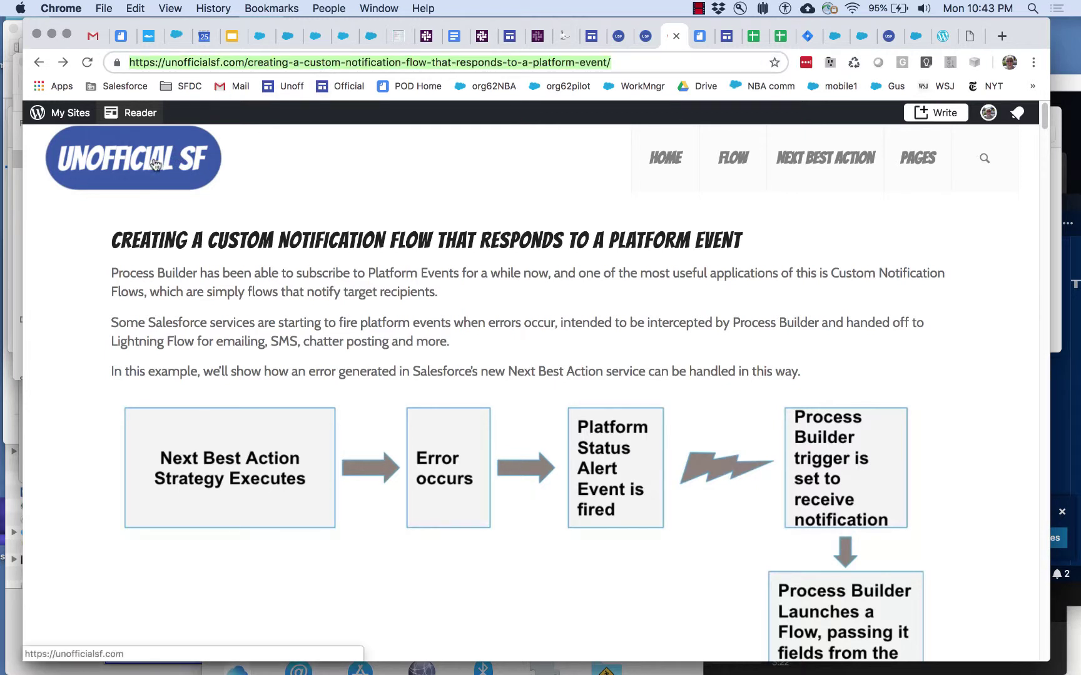